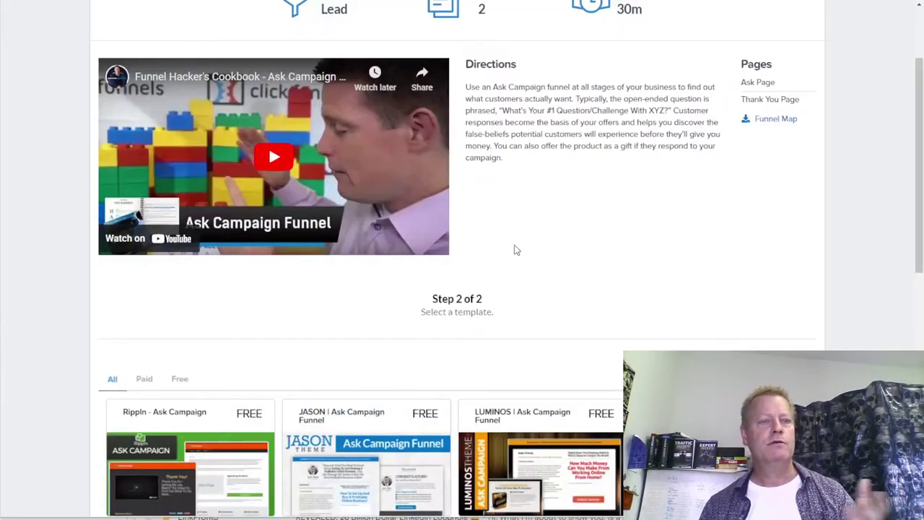
- Scroll up to the Ask Campaign Funnel recipe's title and top navigation bar
scroll(515, 250, up, 2)
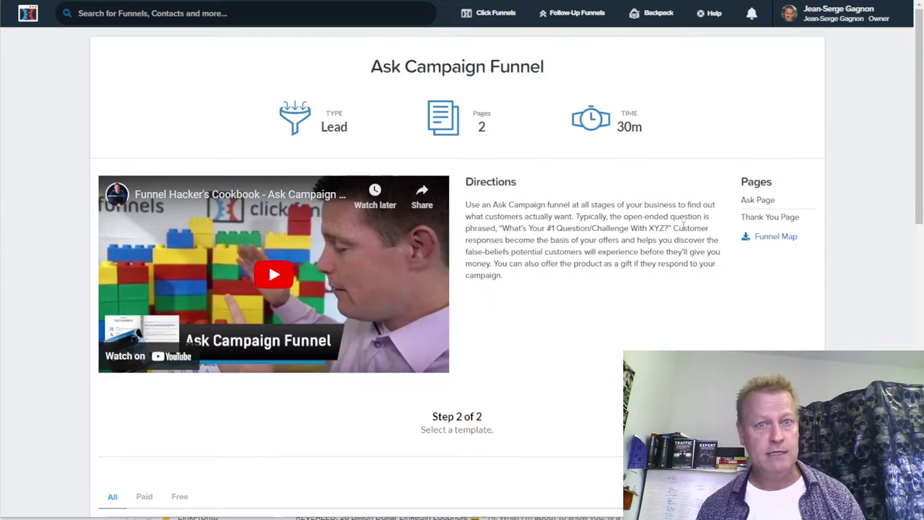
- Highlight the Directions paragraph, then play the Ask Campaign Funnel video full screen
drag(468, 206, 676, 265)
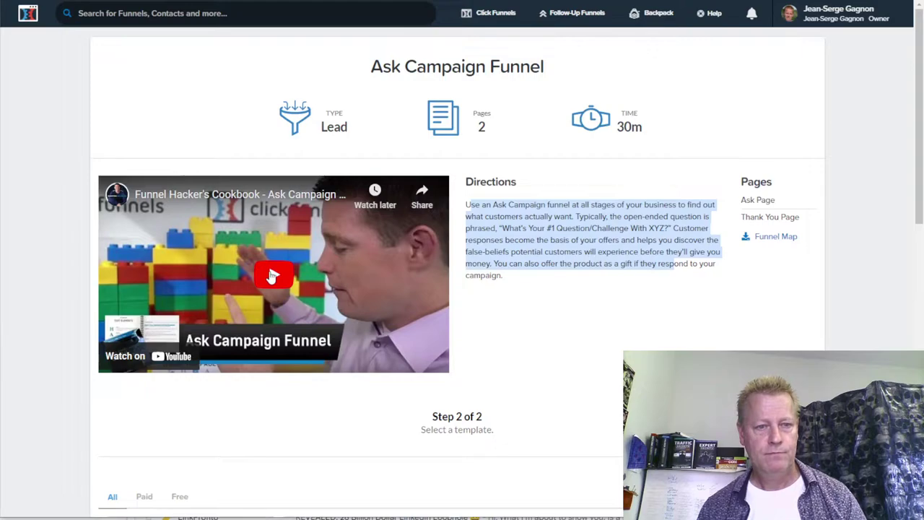
click(432, 363)
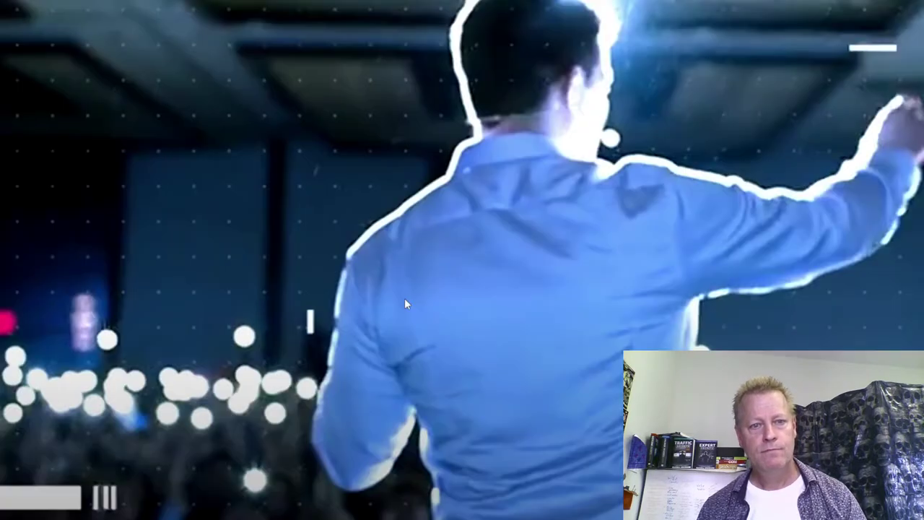
click(431, 361)
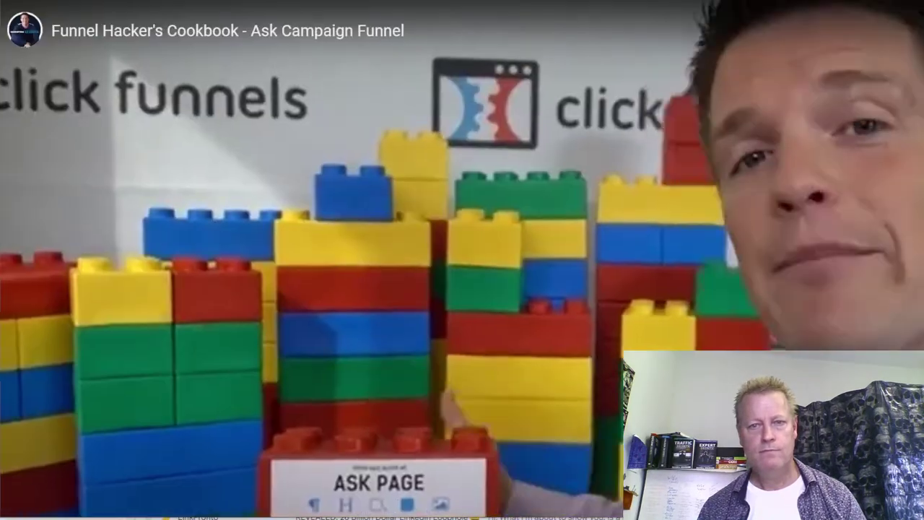
- Exit full-screen playback and clear the highlight on the Directions text
key(Escape)
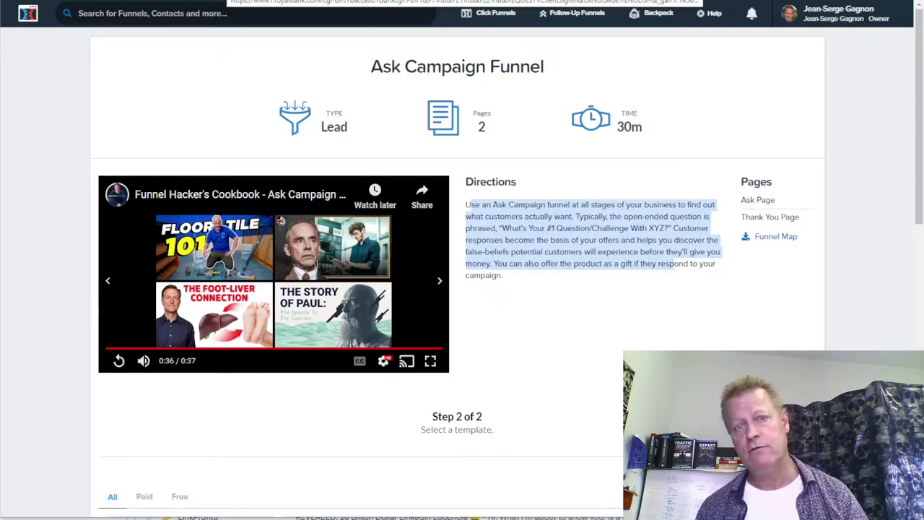
click(603, 315)
scroll(604, 315, down, 7)
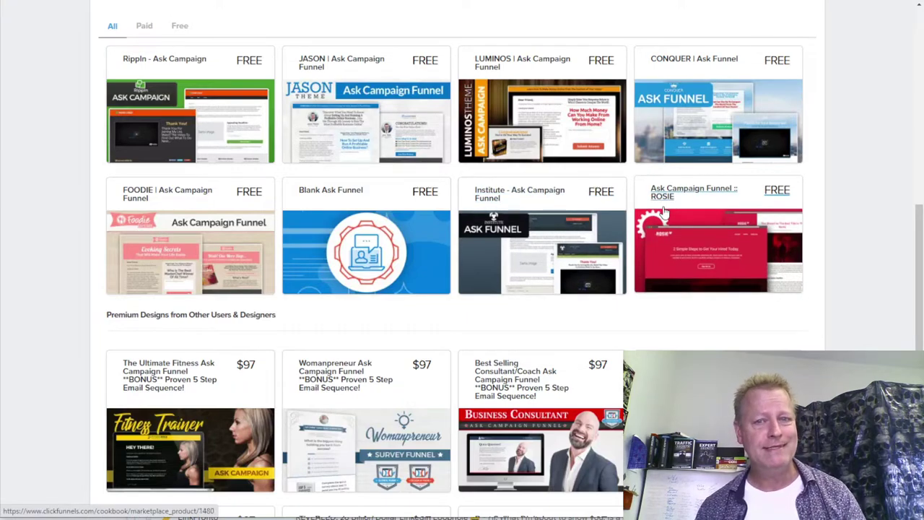
- Open the ROSIE Ask Campaign template to show the Ask Group Hackers funnel's Optin and Thank You steps
click(612, 207)
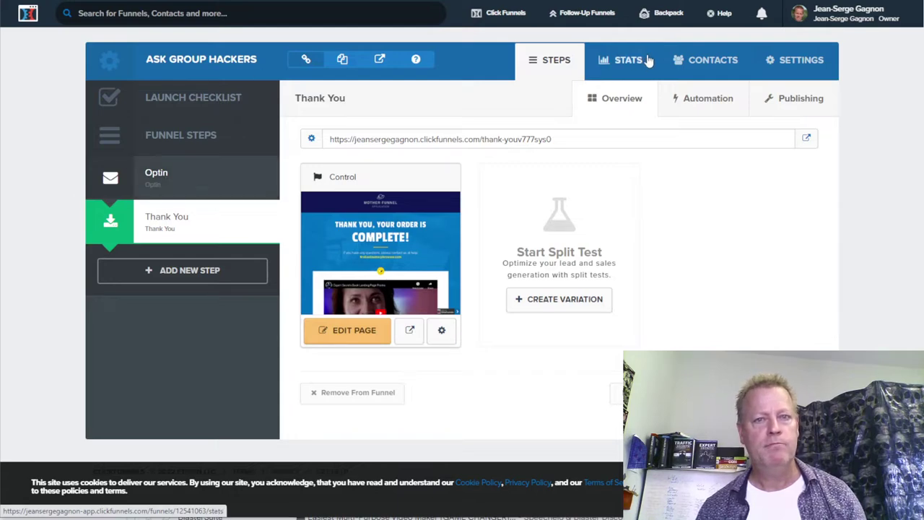
mouse_move(505, 17)
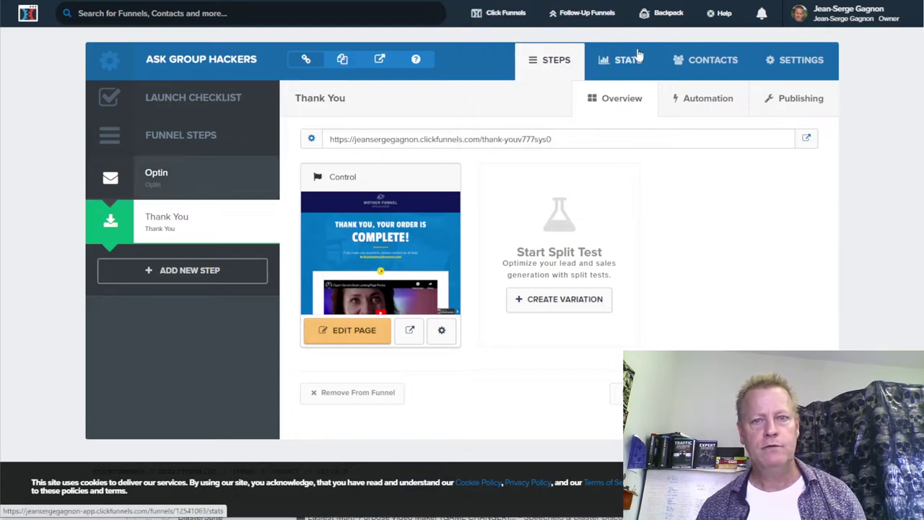
- Choose Funnels from the Click Funnels navigation menu to leave the Ask Group Hackers funnel
click(495, 40)
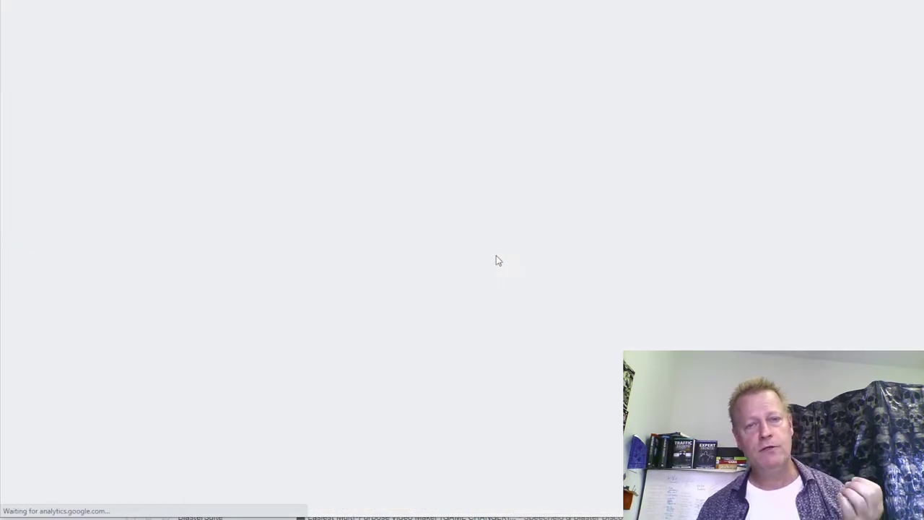
- In the Classic funnel builder, pick Create A Custom Funnel, then close the form unbuilt
scroll(468, 322, down, 3)
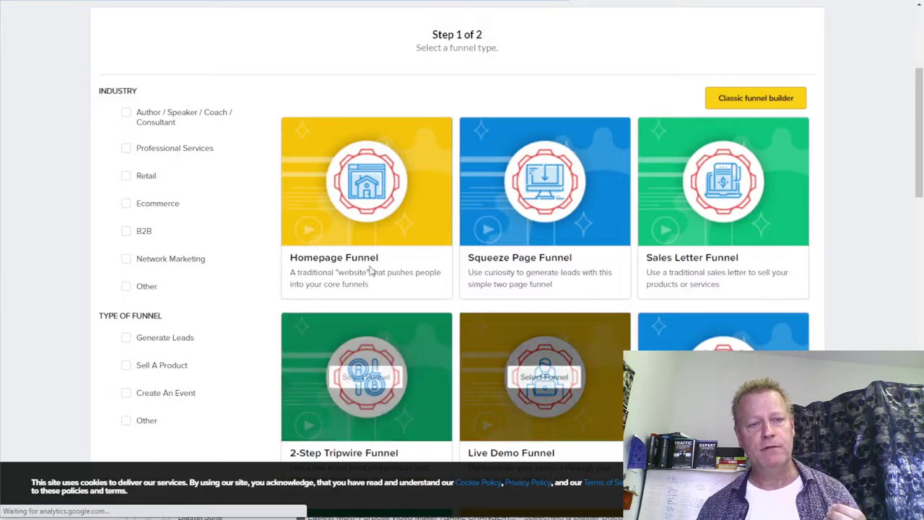
scroll(217, 269, up, 3)
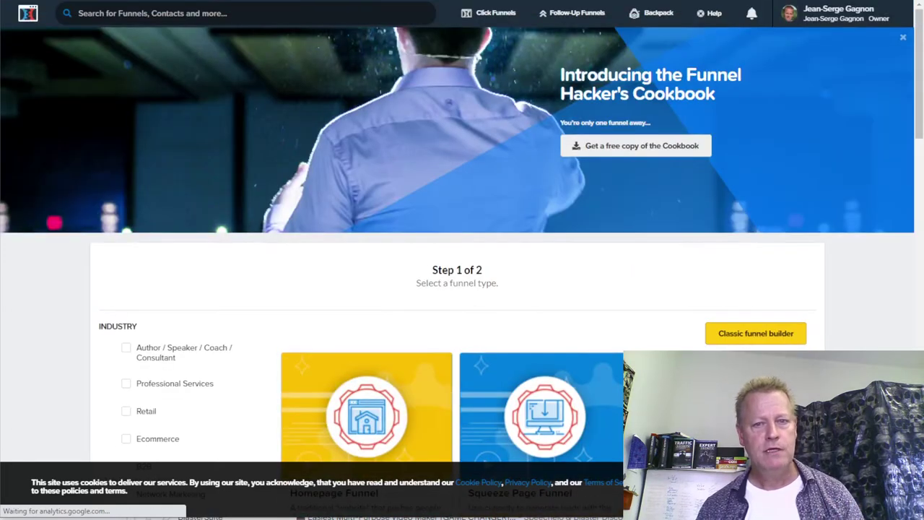
click(759, 336)
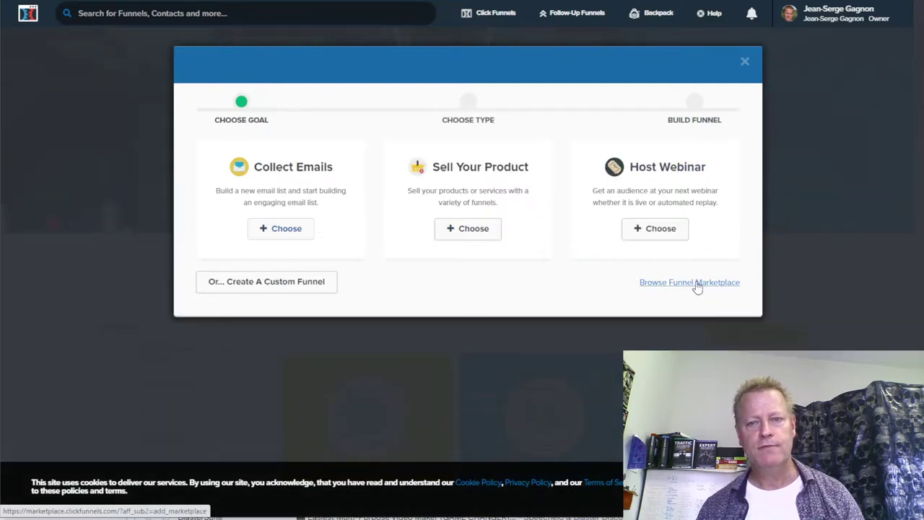
click(698, 283)
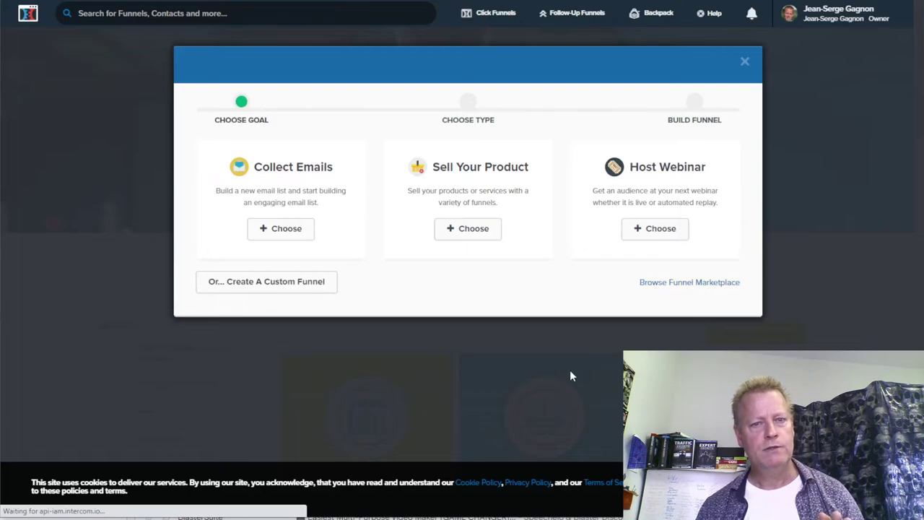
click(281, 281)
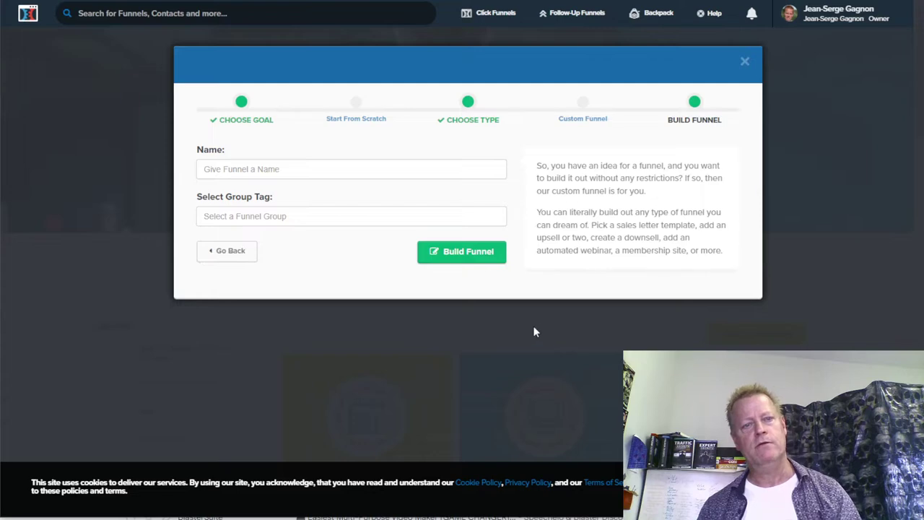
click(744, 62)
click(744, 62)
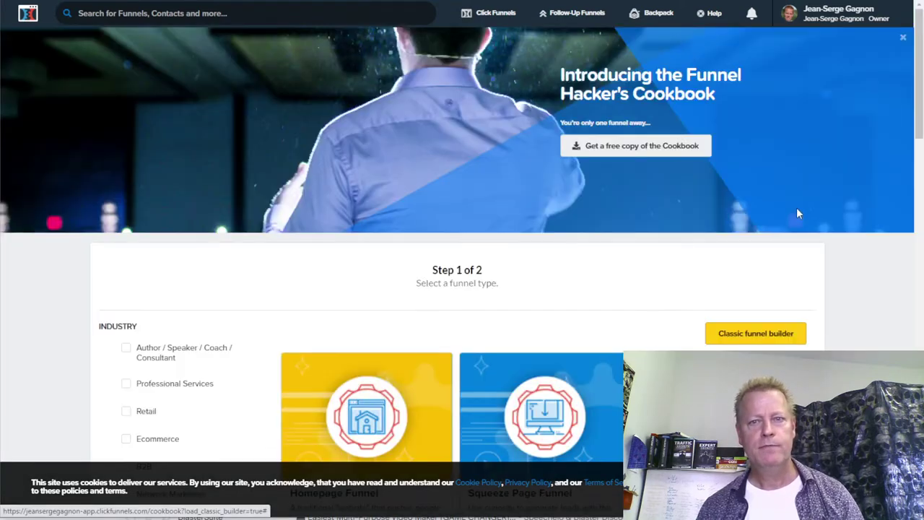
scroll(560, 257, down, 3)
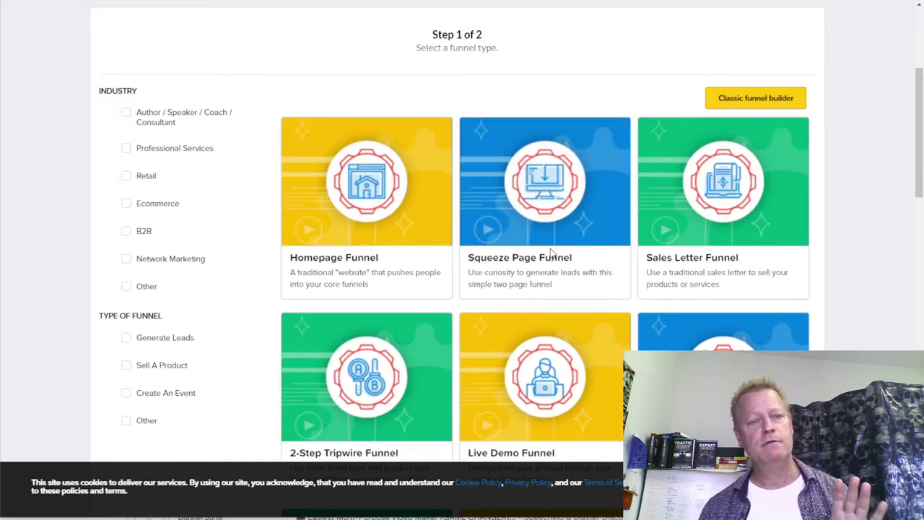
scroll(550, 252, up, 3)
scroll(550, 252, down, 2)
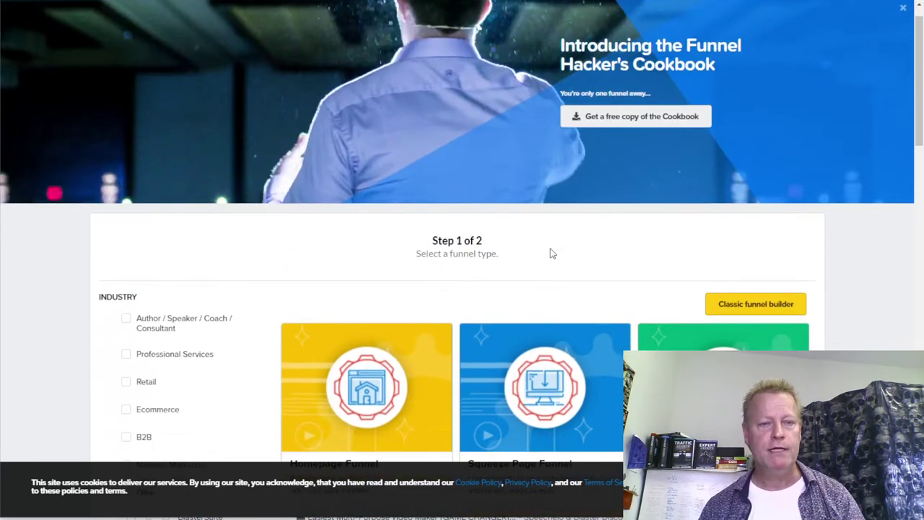
scroll(629, 192, down, 6)
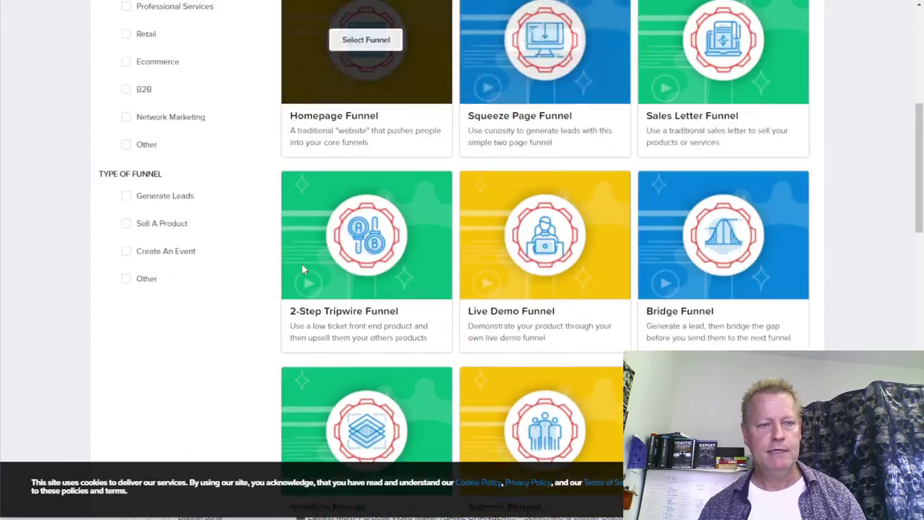
scroll(237, 273, down, 10)
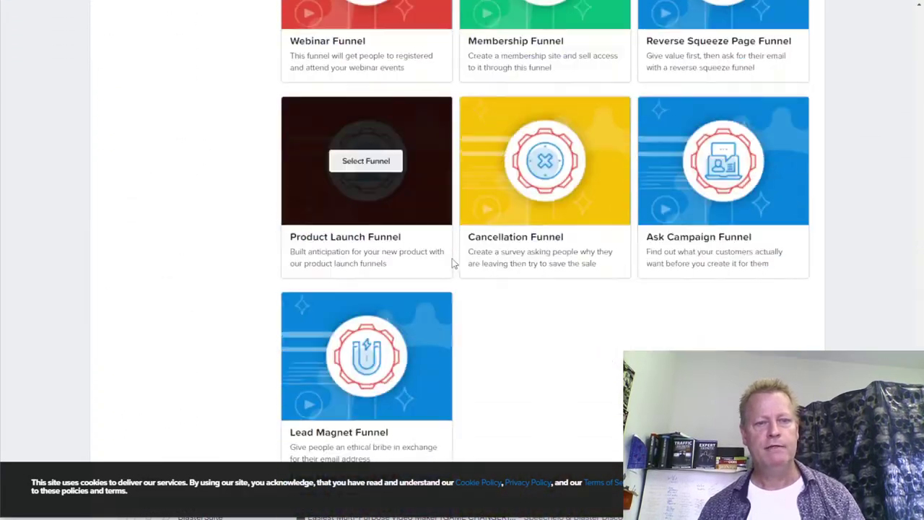
scroll(453, 265, up, 10)
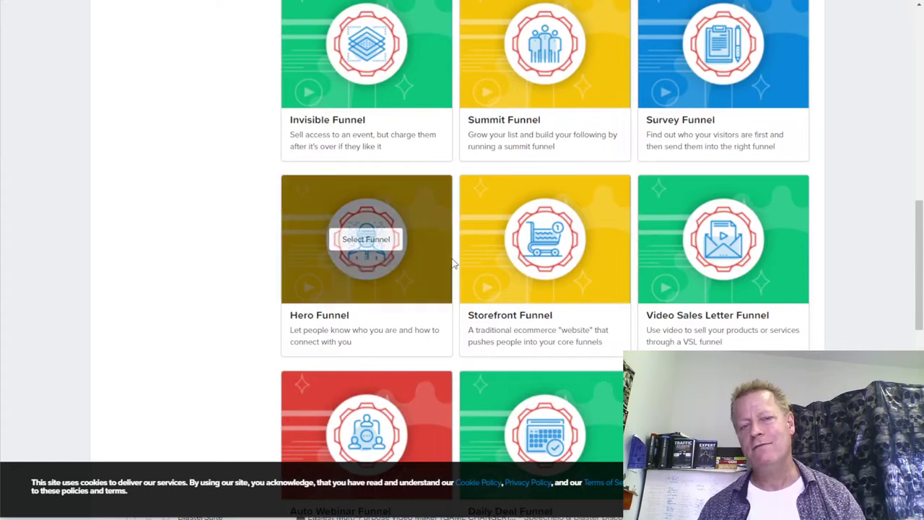
scroll(454, 264, up, 11)
scroll(454, 262, down, 4)
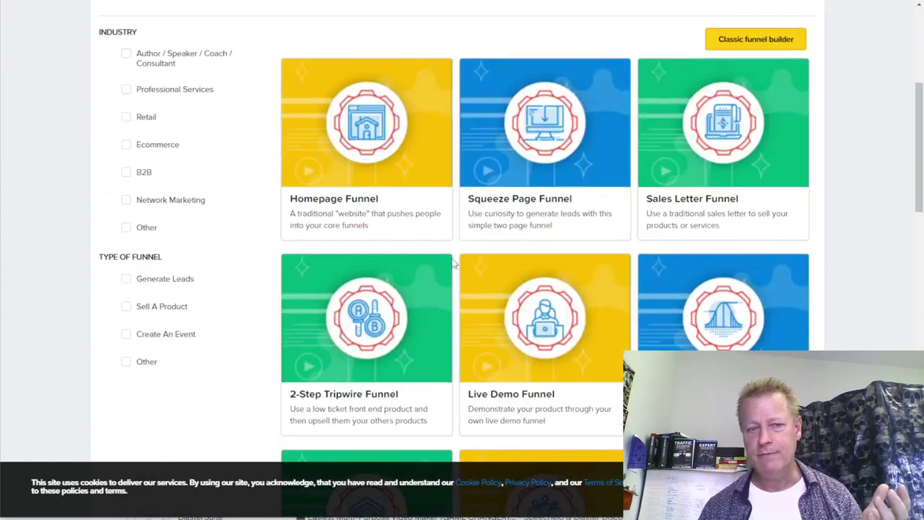
scroll(541, 321, down, 2)
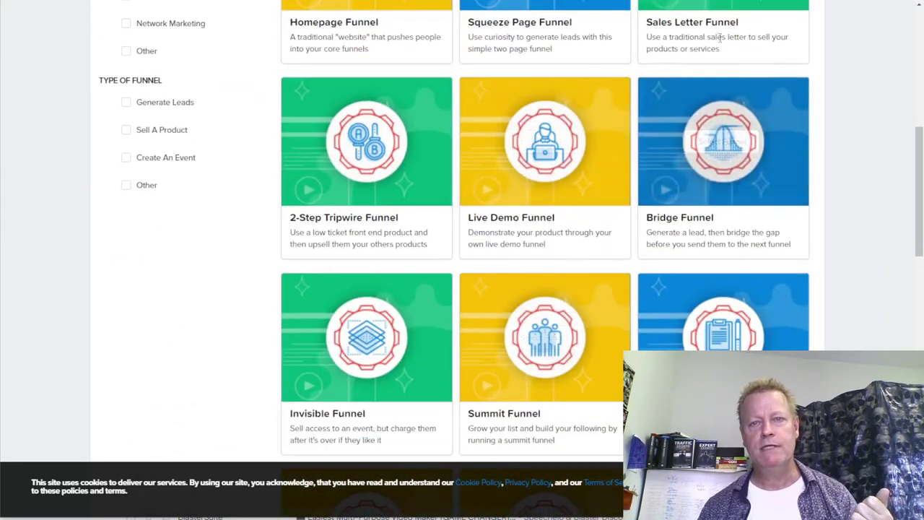
scroll(520, 271, down, 2)
scroll(727, 200, down, 2)
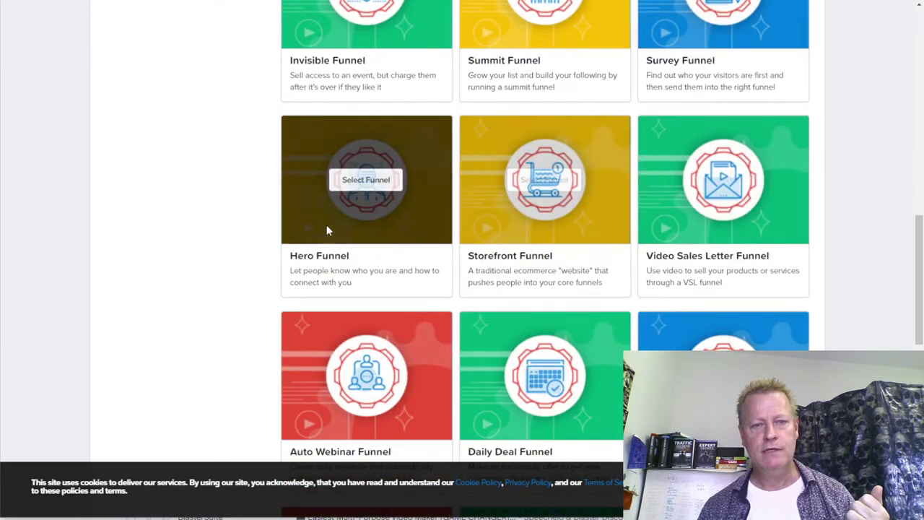
scroll(723, 269, down, 2)
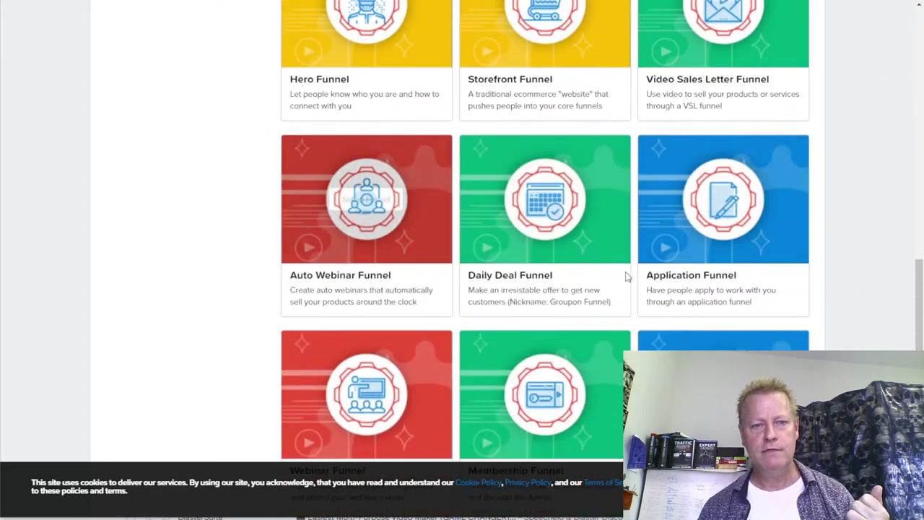
scroll(694, 265, down, 2)
scroll(386, 268, down, 3)
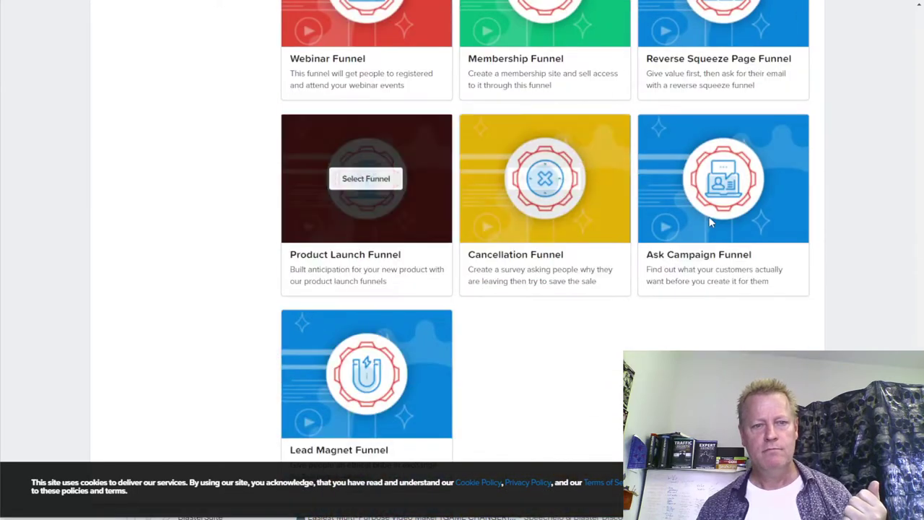
scroll(613, 246, down, 1)
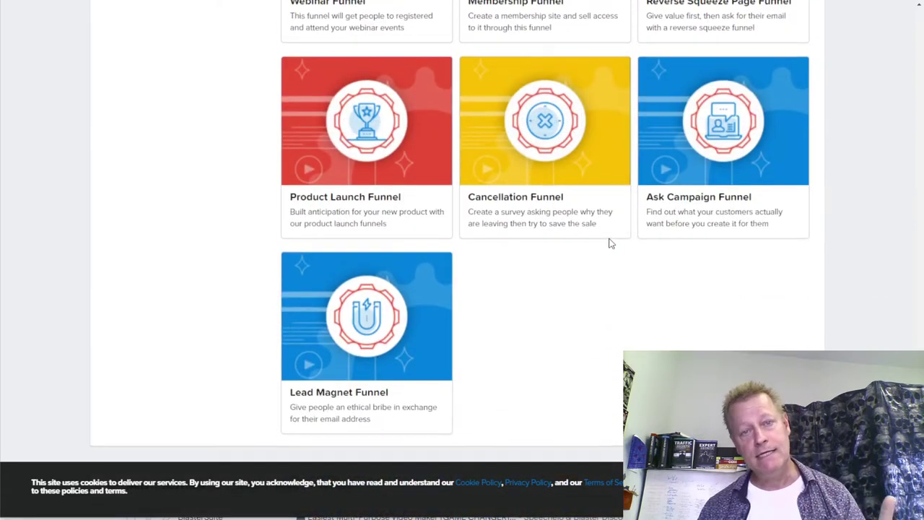
scroll(609, 244, up, 7)
scroll(608, 244, up, 7)
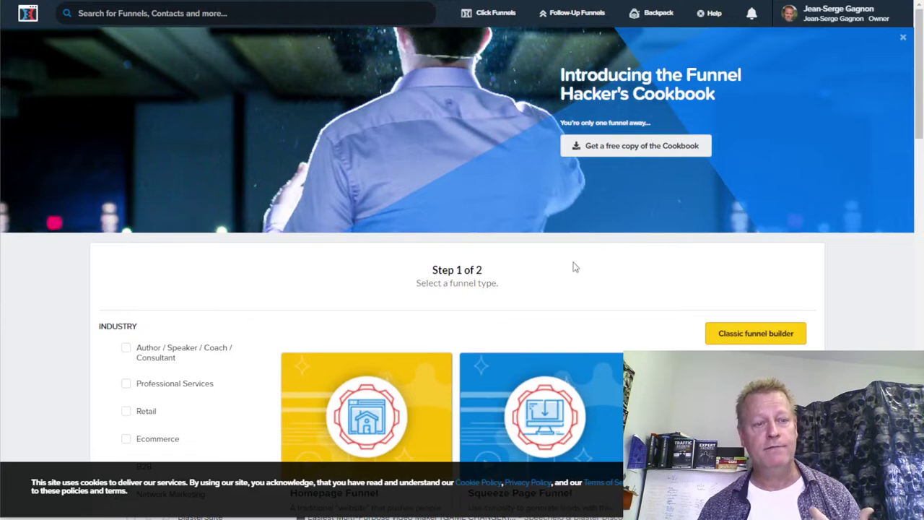
scroll(573, 267, down, 2)
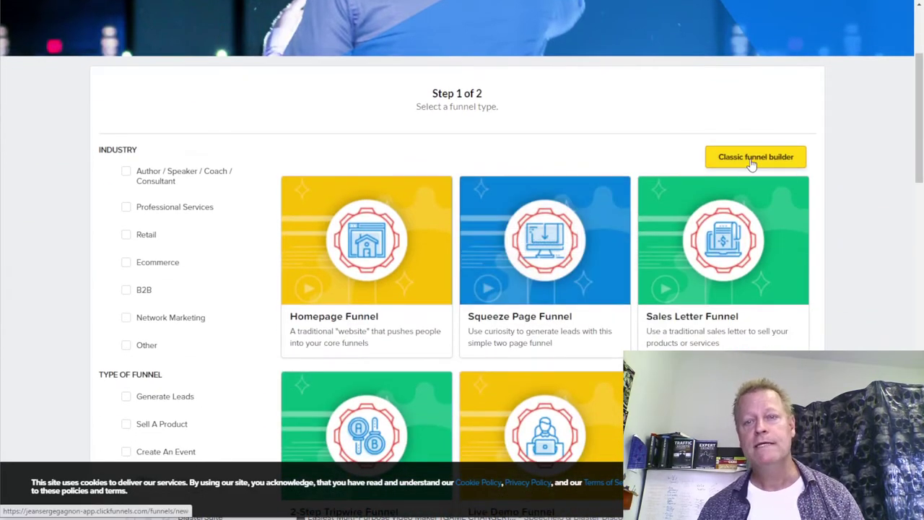
click(750, 160)
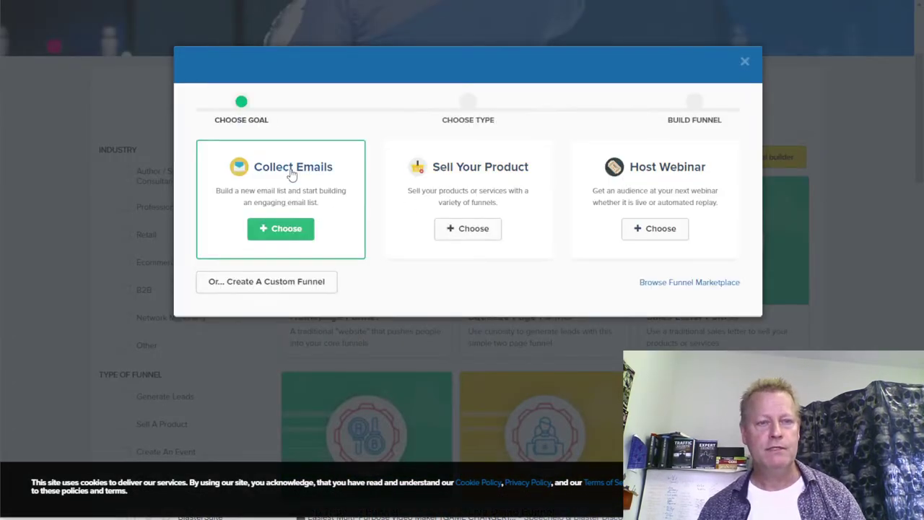
- Try building a Collect Emails funnel named 'test2', which fails with an Over Max Funnels Limit error
click(286, 228)
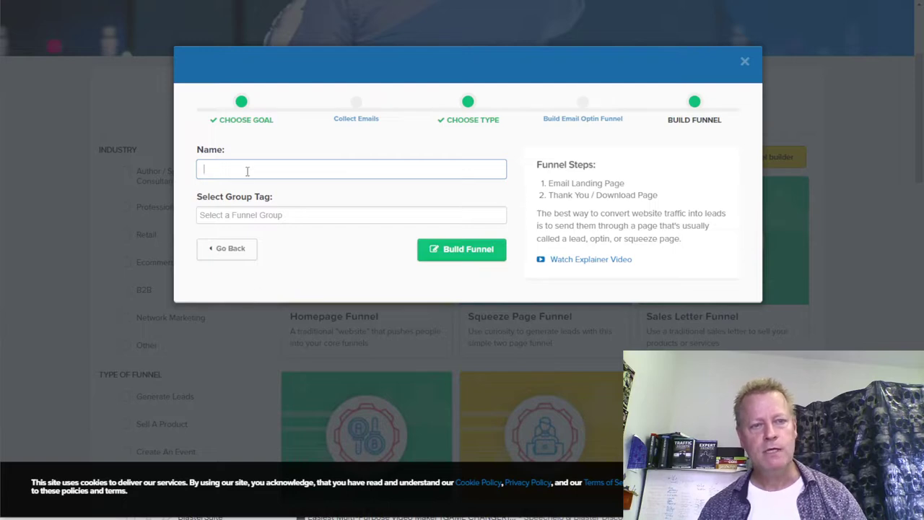
text(test2)
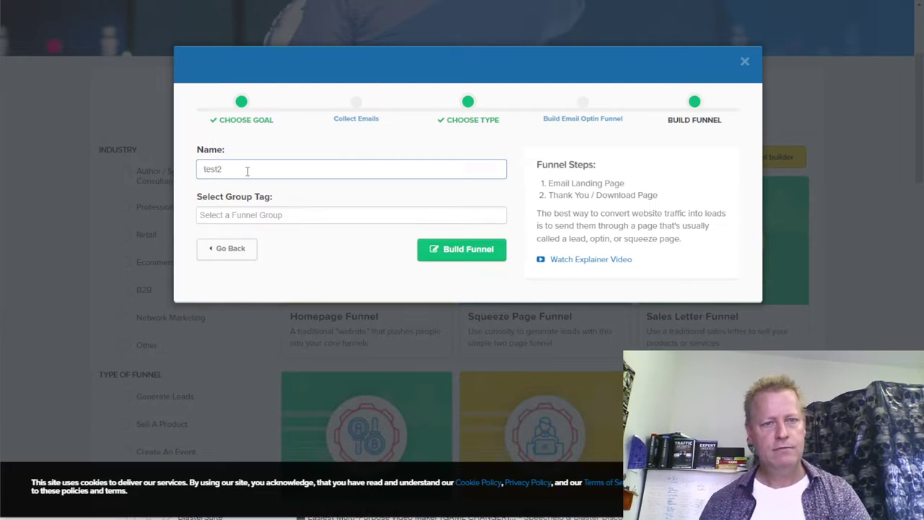
click(467, 259)
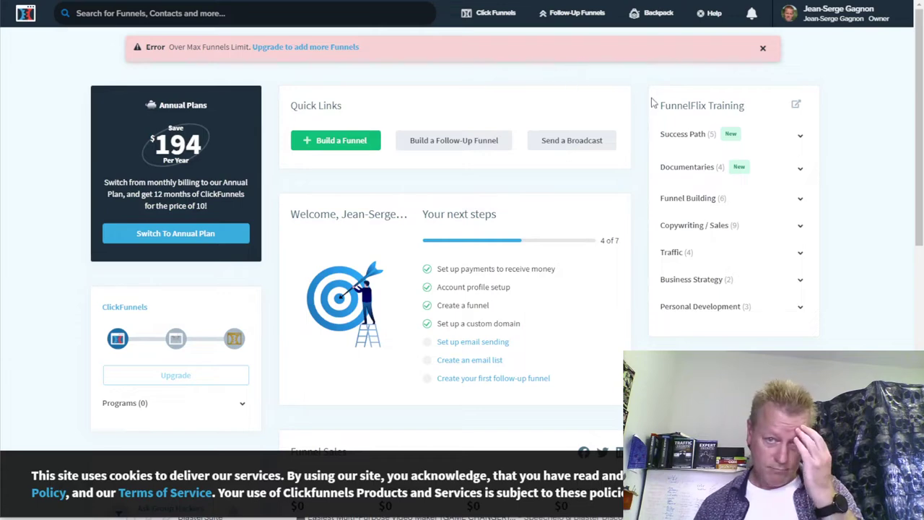
mouse_move(494, 34)
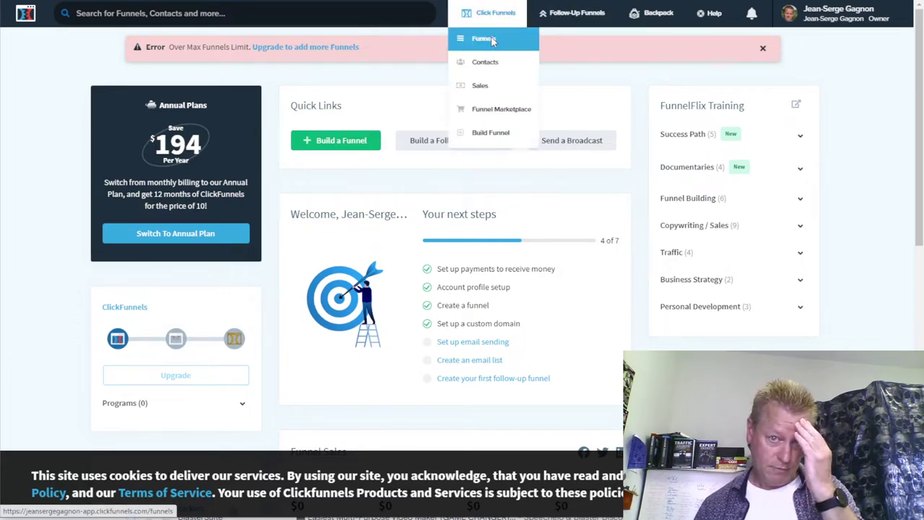
click(491, 39)
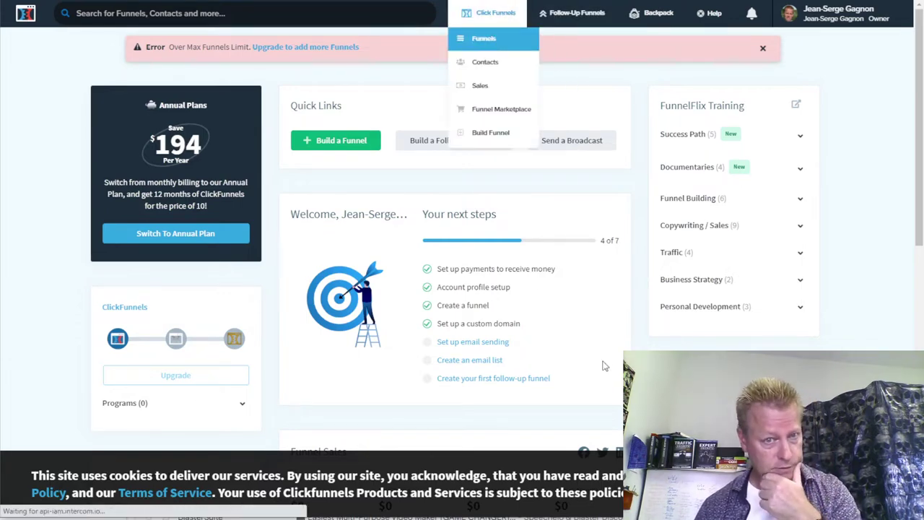
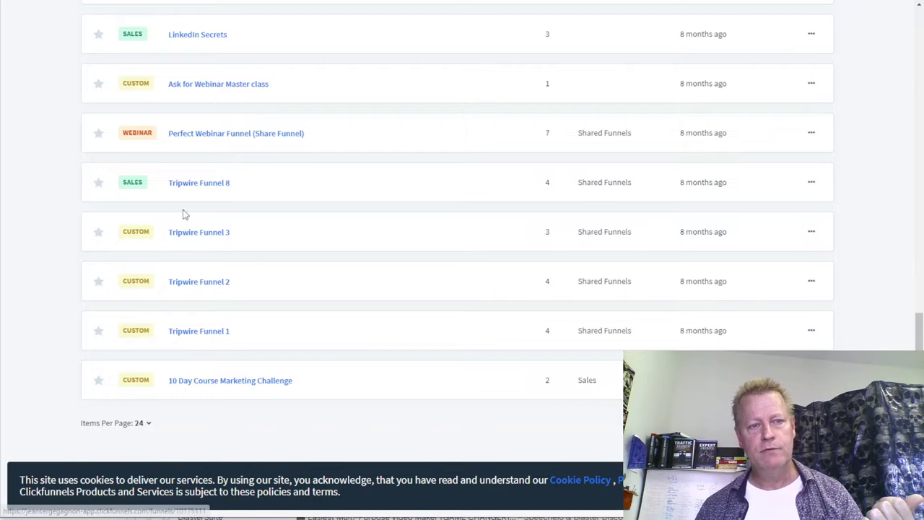
- Open the actions menu for Tripwire Funnel 8 in the funnels list
click(812, 182)
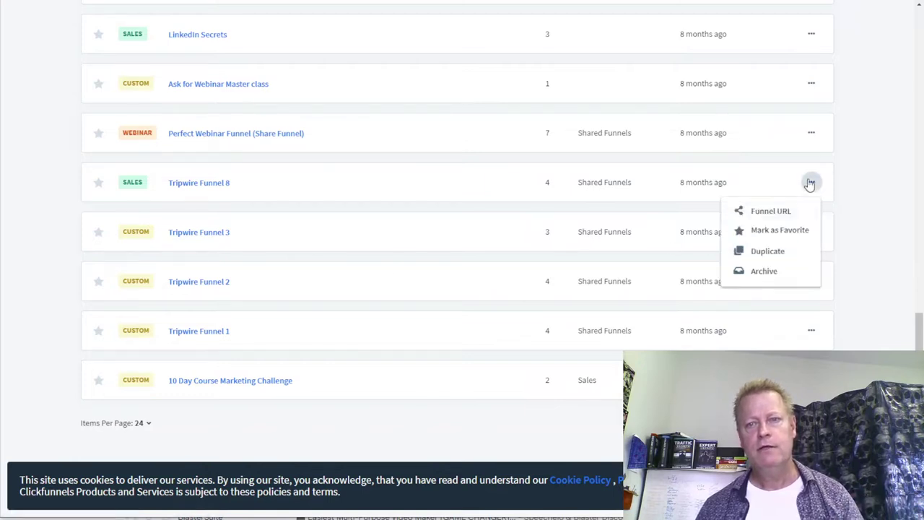
- Choose Archive for Tripwire Funnel 8 and confirm with OK
click(762, 271)
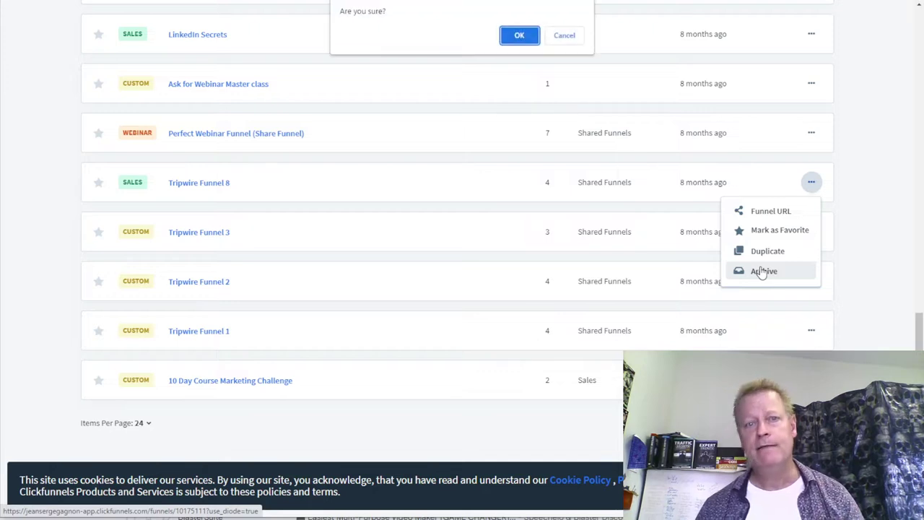
click(520, 34)
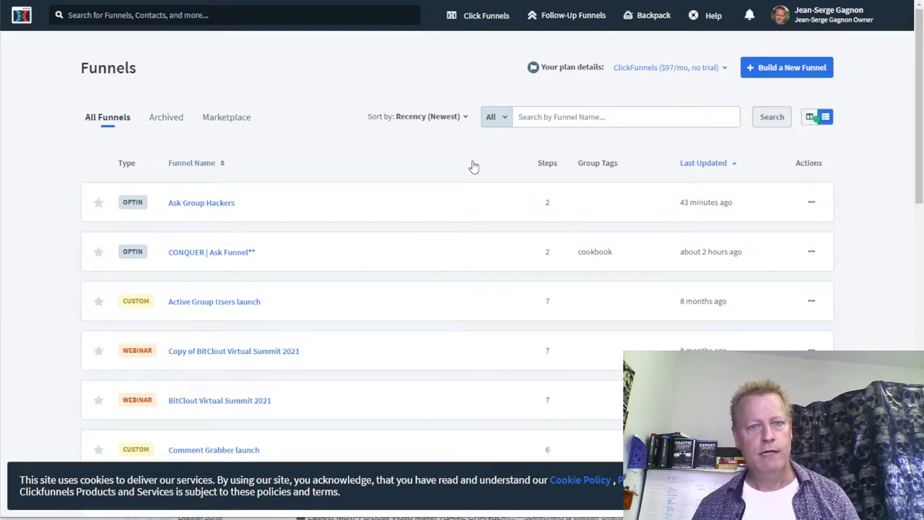
- Start a Classic builder Collect Emails funnel named 'test' and build it
click(790, 69)
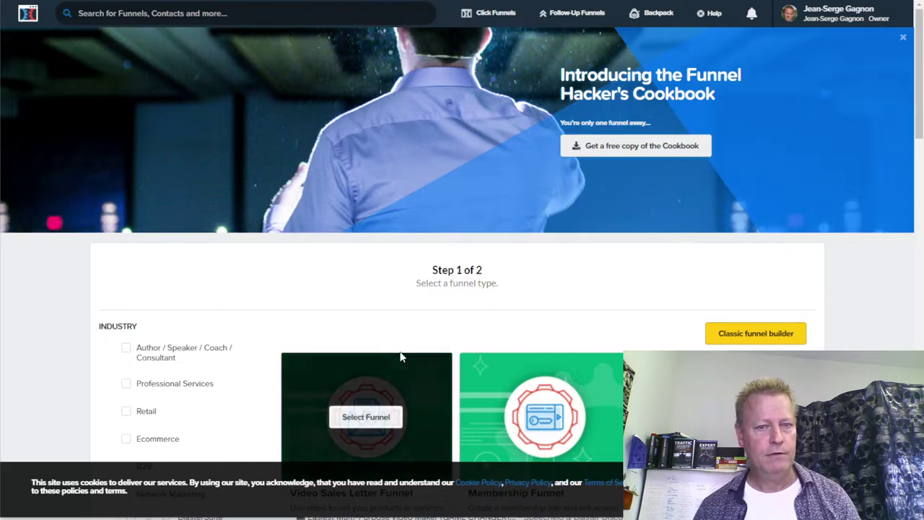
click(749, 338)
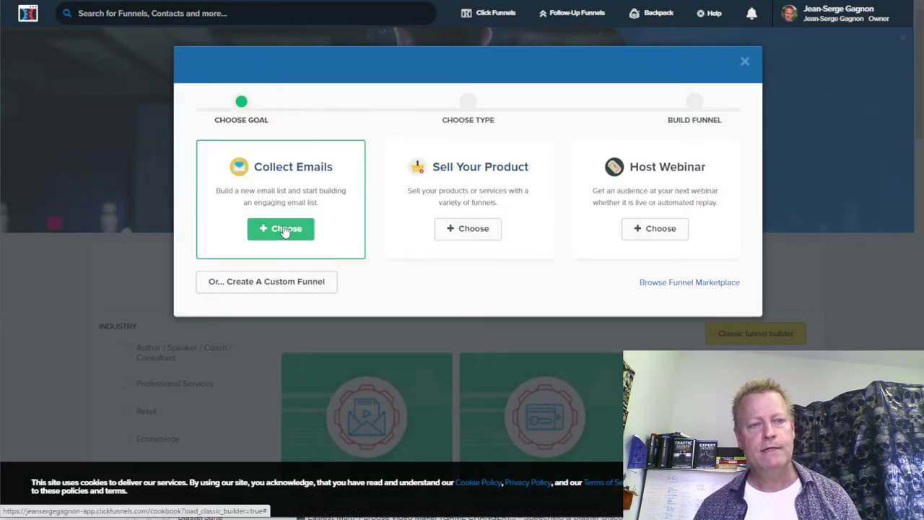
click(285, 228)
click(320, 168)
text(test)
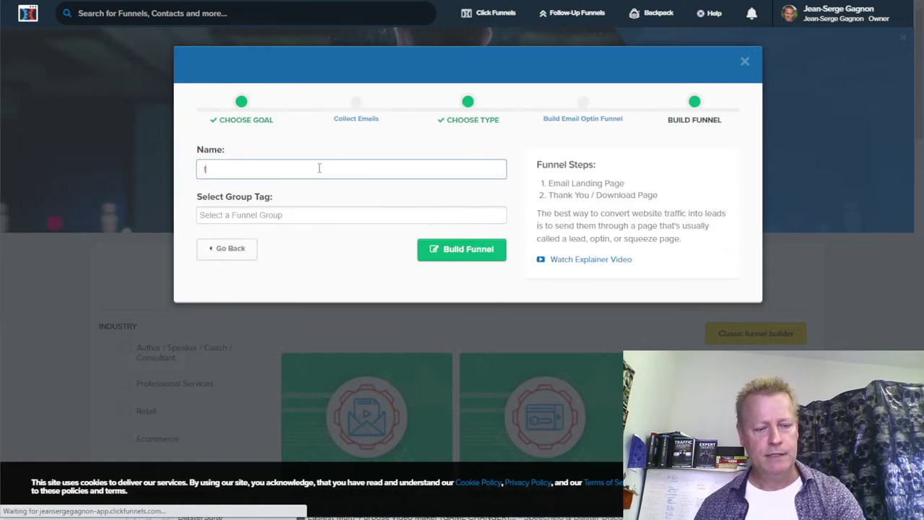
click(491, 255)
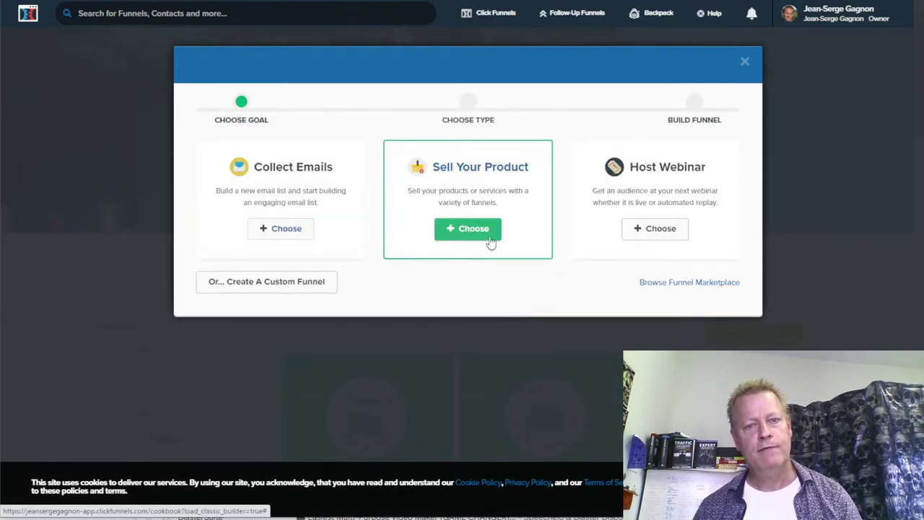
- Retry building the 'test' email funnel, then dismiss the Over Max Funnels Limit error
click(284, 179)
click(272, 168)
text(test)
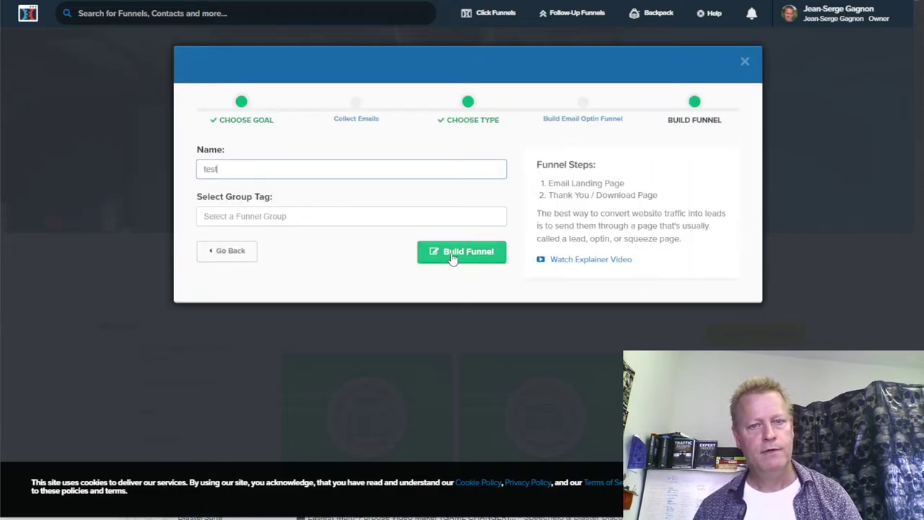
click(449, 256)
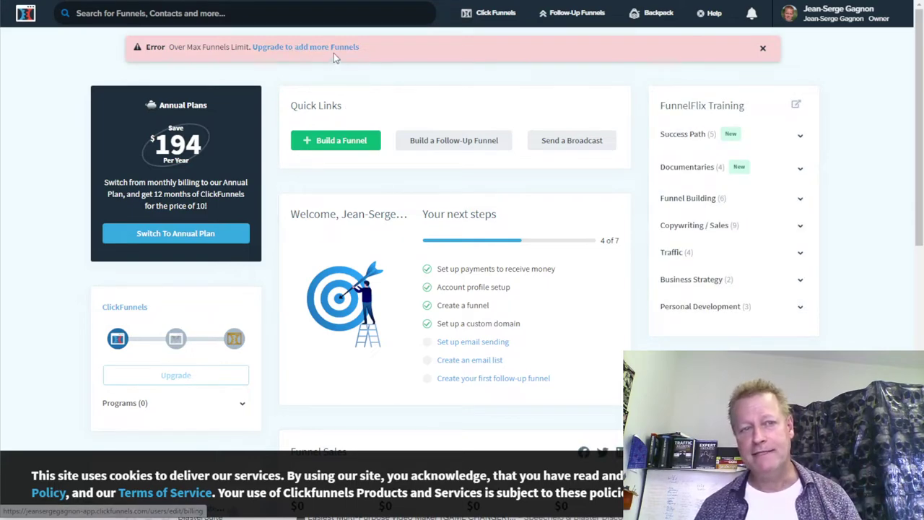
click(762, 51)
- Scroll to Tripwire Funnel 3 and archive it, confirming with OK
mouse_move(487, 17)
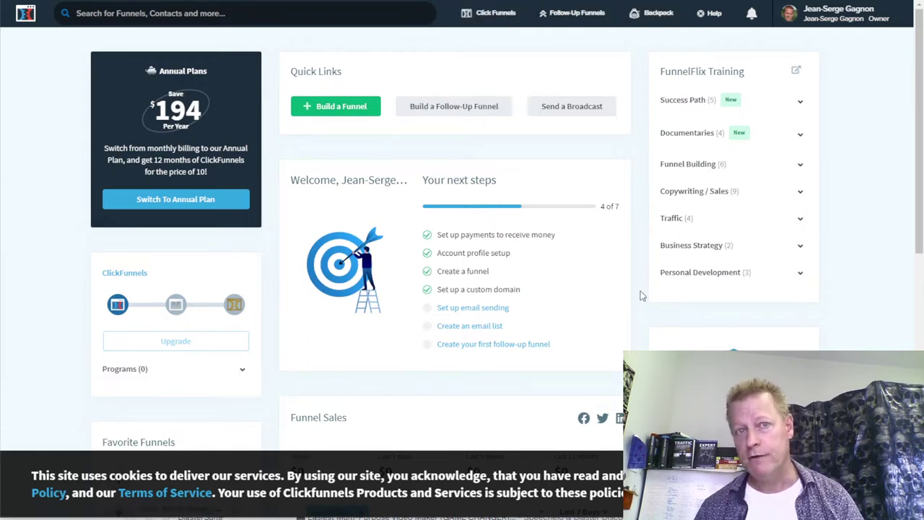
scroll(638, 278, down, 4)
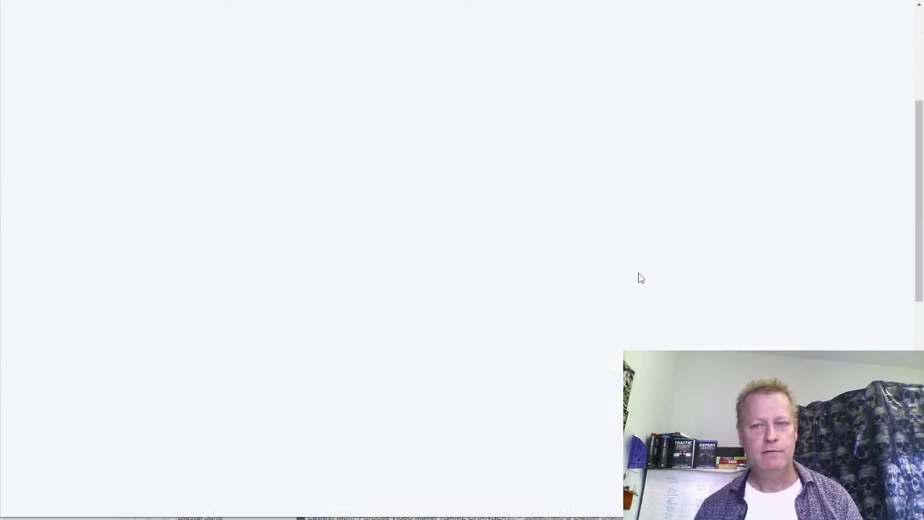
scroll(638, 278, down, 7)
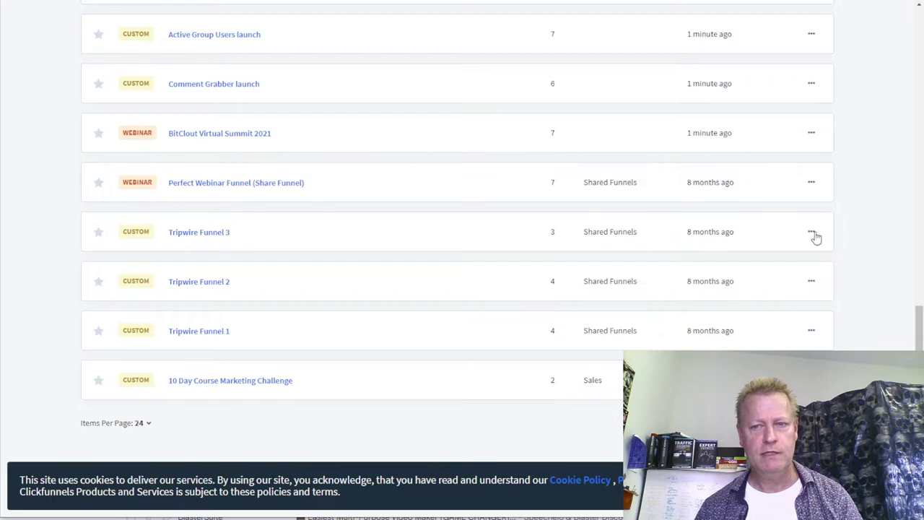
click(811, 233)
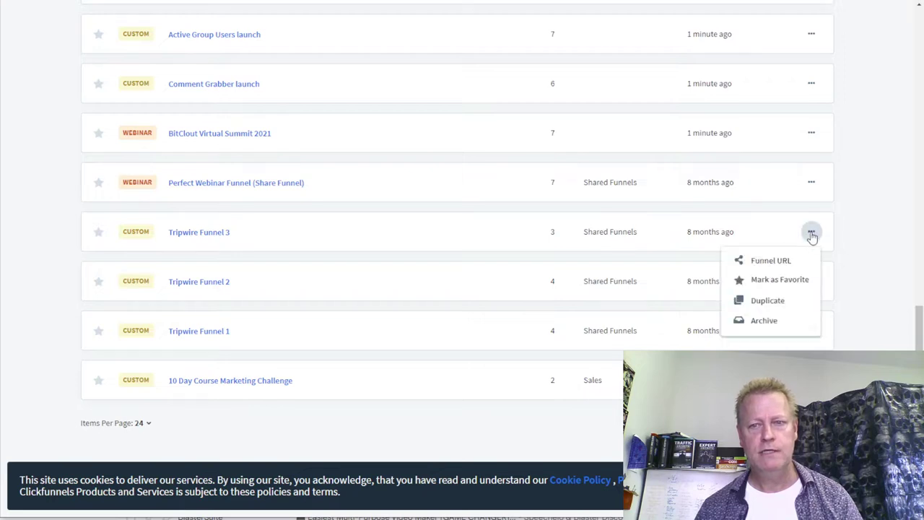
click(762, 320)
click(519, 35)
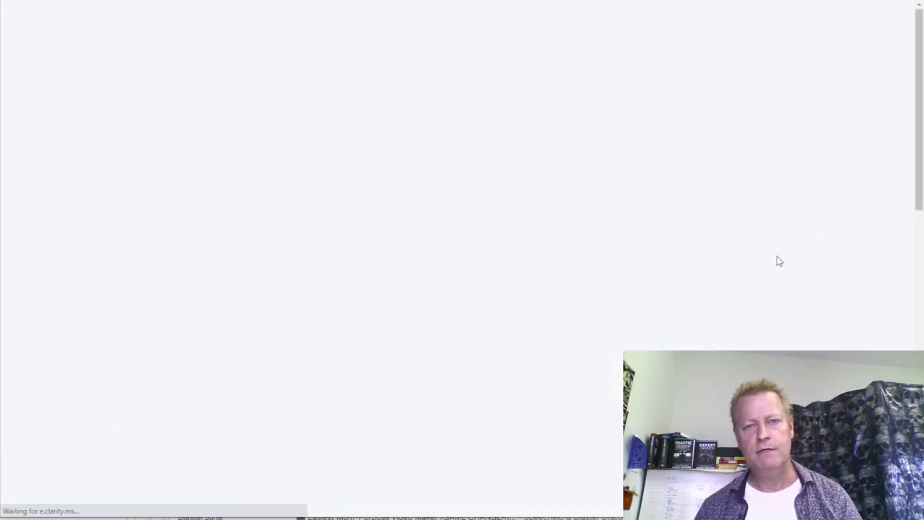
- Archive Tripwire Funnel 3 a second time from its actions menu, confirming the prompt
scroll(778, 261, down, 8)
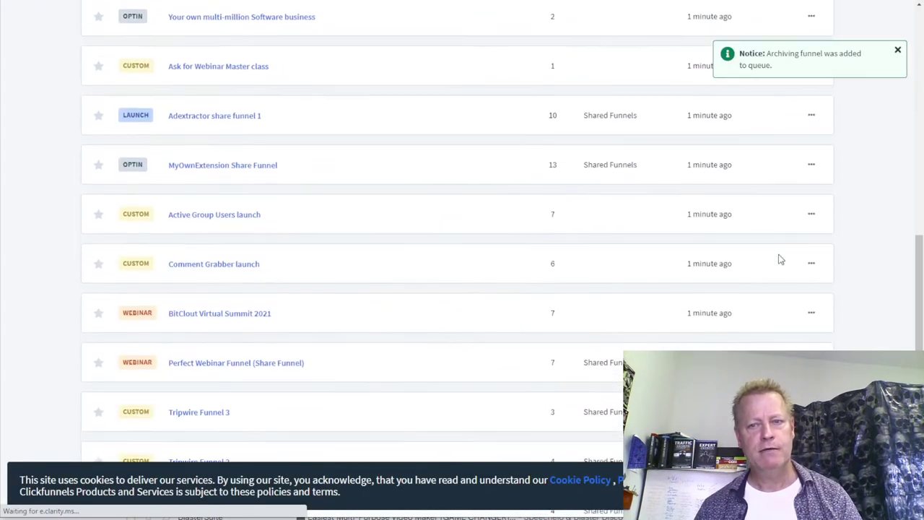
scroll(779, 260, down, 2)
scroll(439, 262, down, 1)
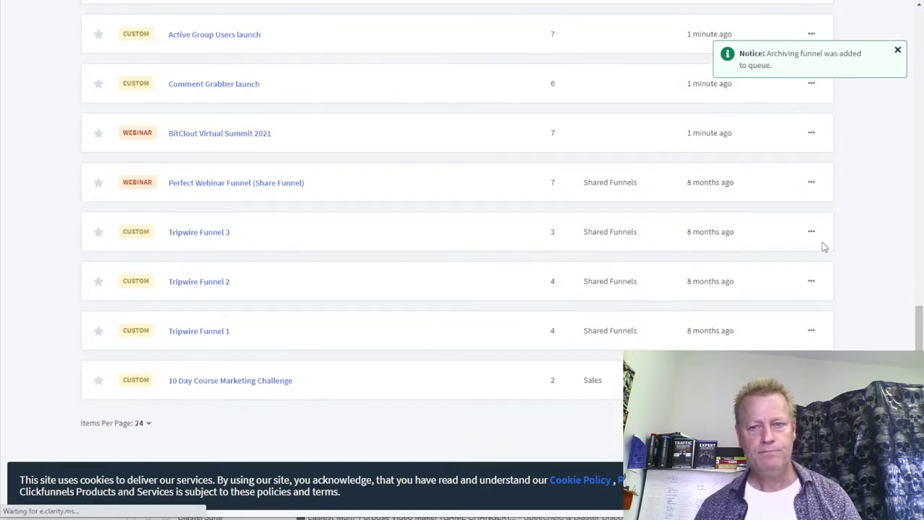
click(811, 232)
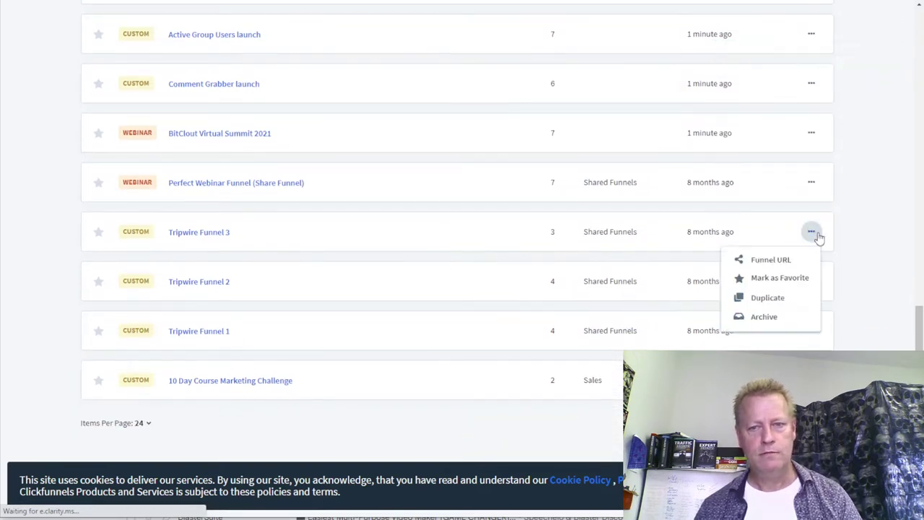
click(762, 320)
click(520, 33)
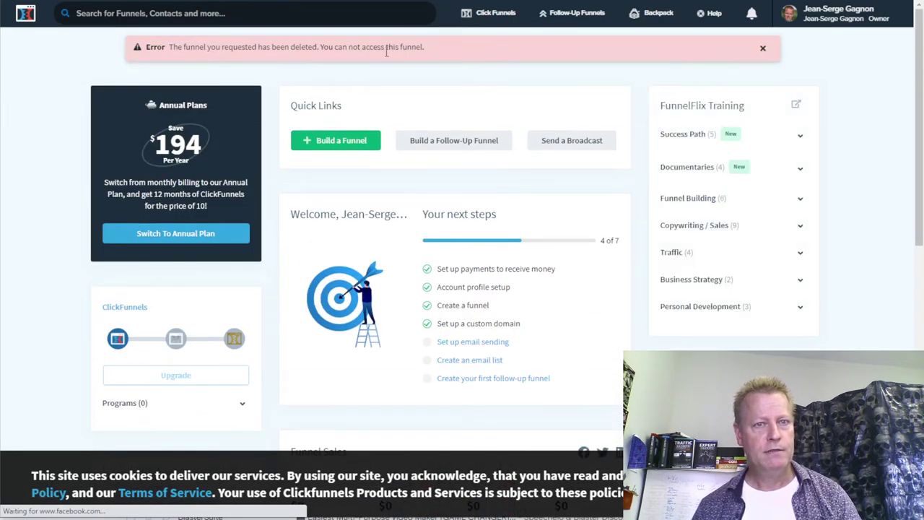
- Close the deleted-funnel error, go to Funnels, and start Build a New Funnel
click(764, 49)
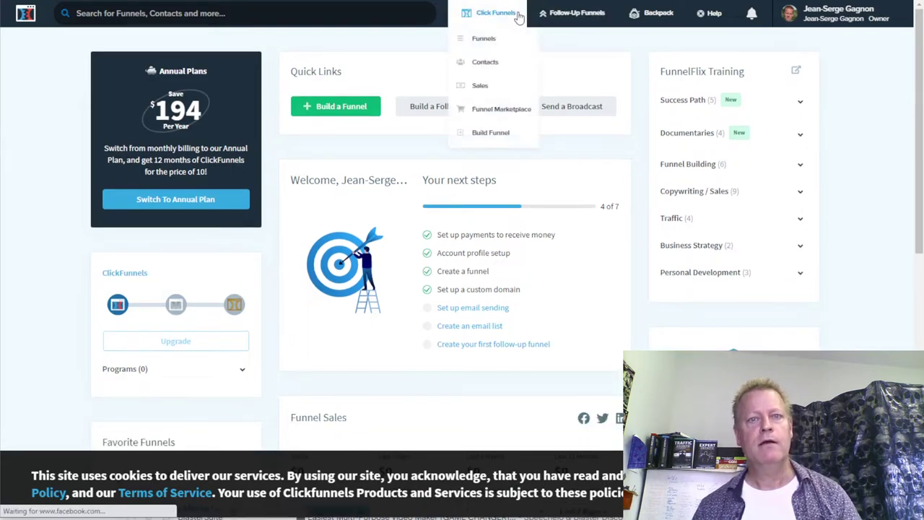
click(490, 38)
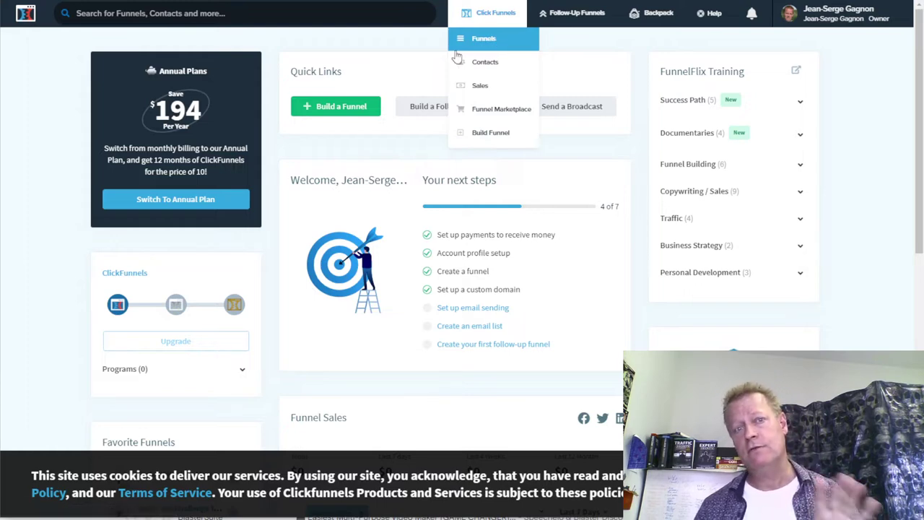
click(489, 42)
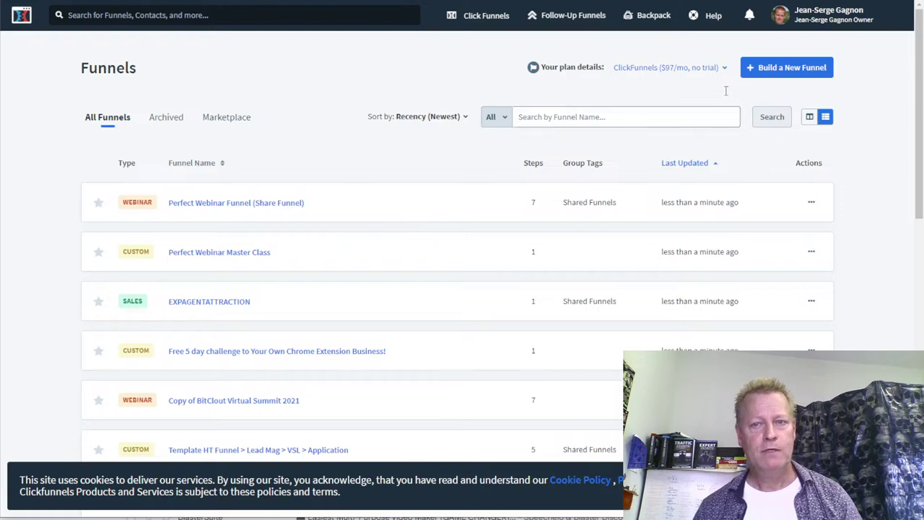
click(811, 117)
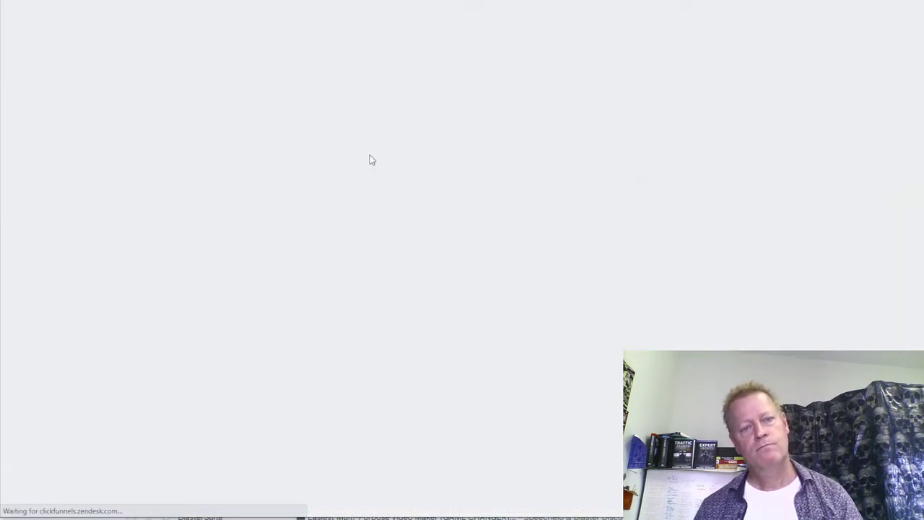
scroll(501, 309, down, 3)
- Build a Classic Collect Emails funnel named 'test2' and confirm its creation
scroll(504, 308, up, 3)
scroll(505, 274, down, 2)
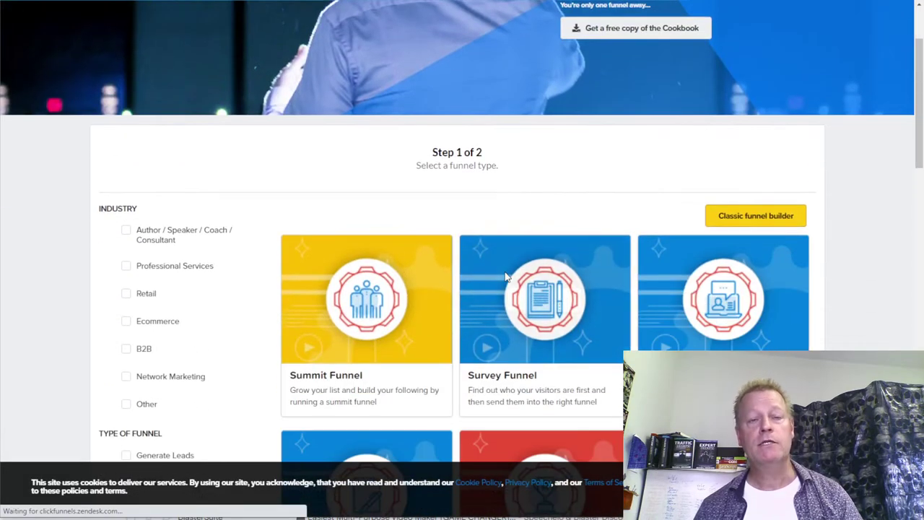
click(722, 216)
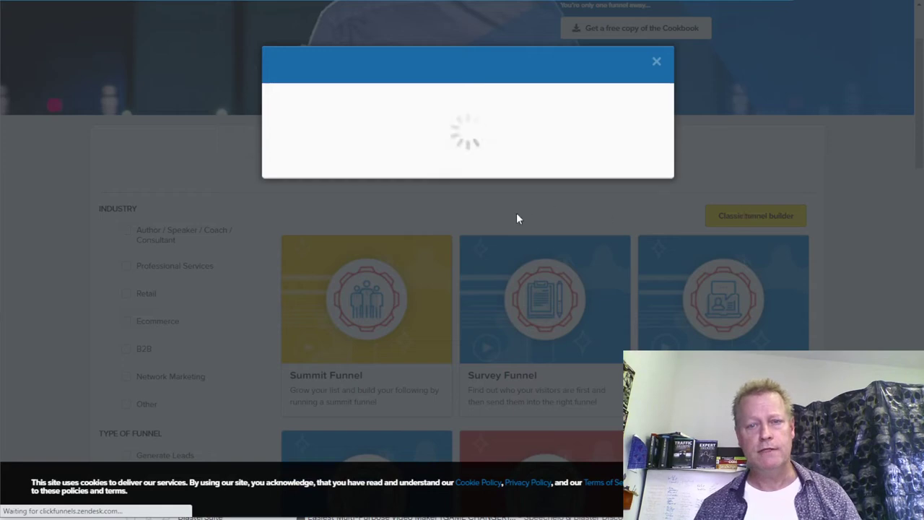
click(284, 218)
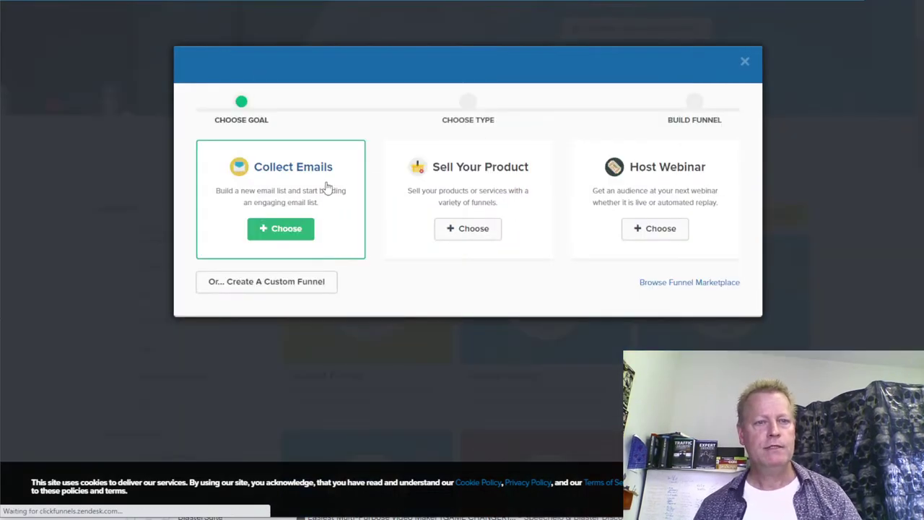
click(304, 172)
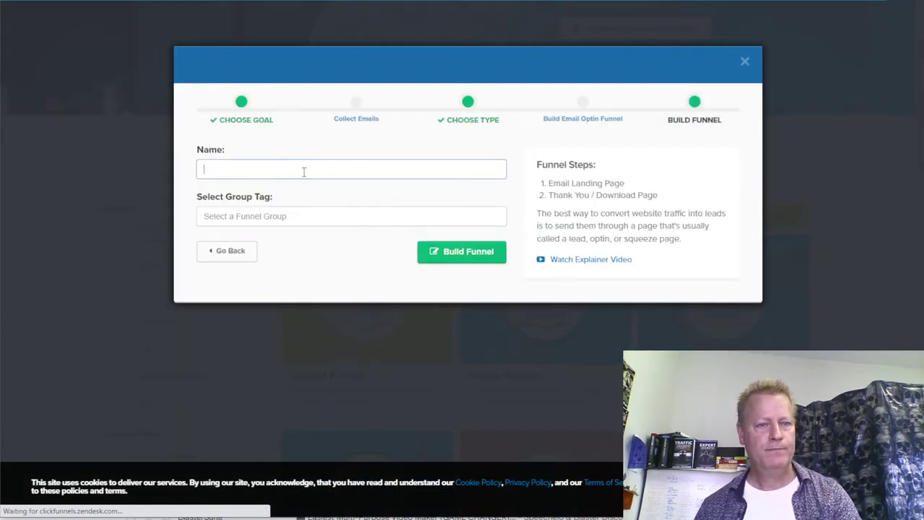
text(test2)
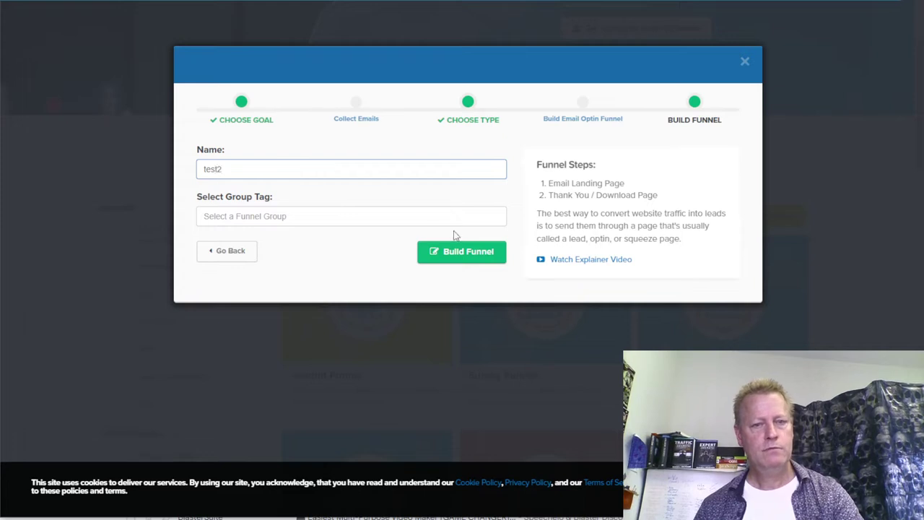
click(466, 253)
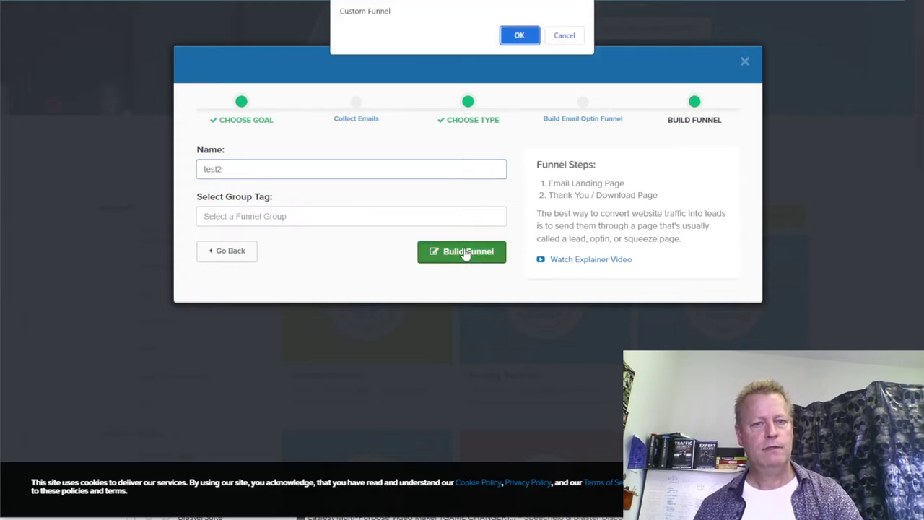
click(511, 40)
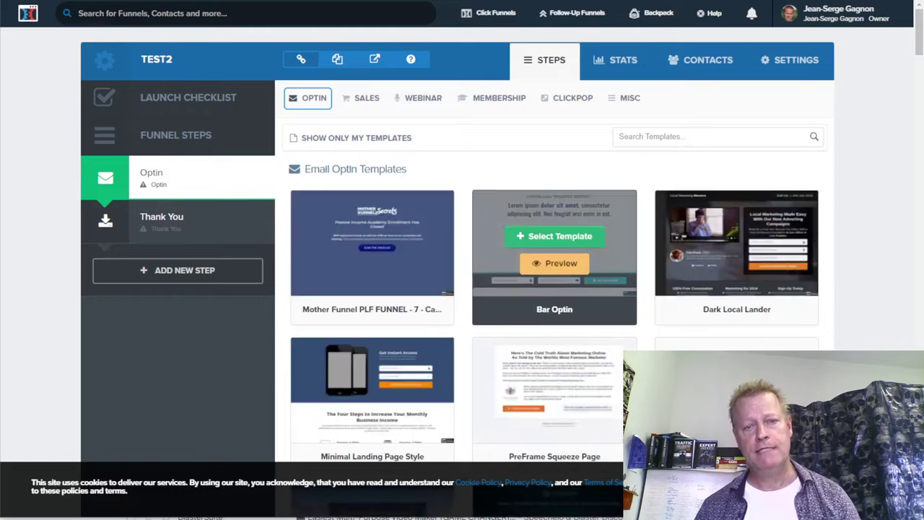
scroll(529, 343, down, 3)
scroll(529, 343, down, 4)
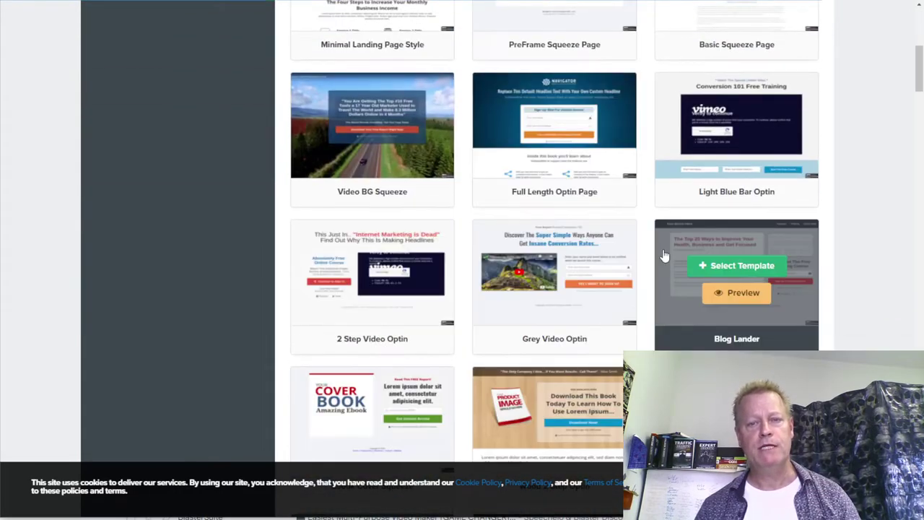
mouse_move(508, 347)
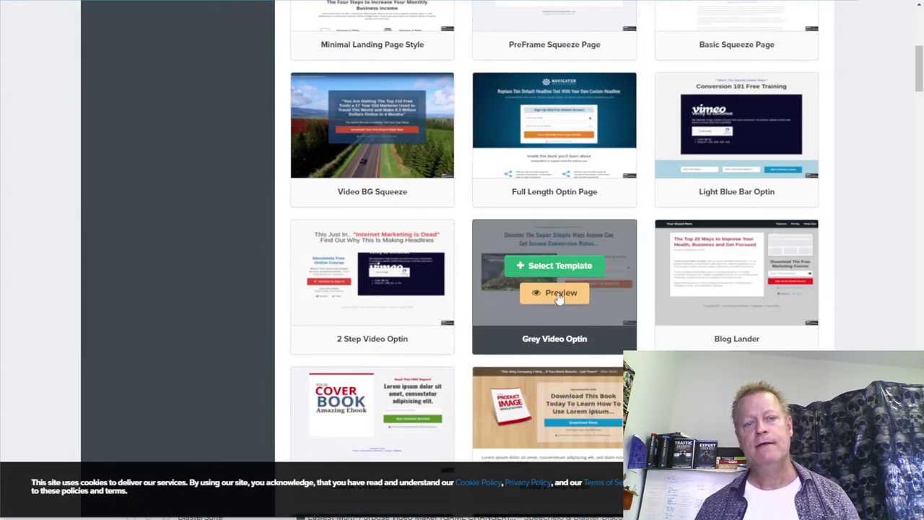
scroll(508, 347, down, 3)
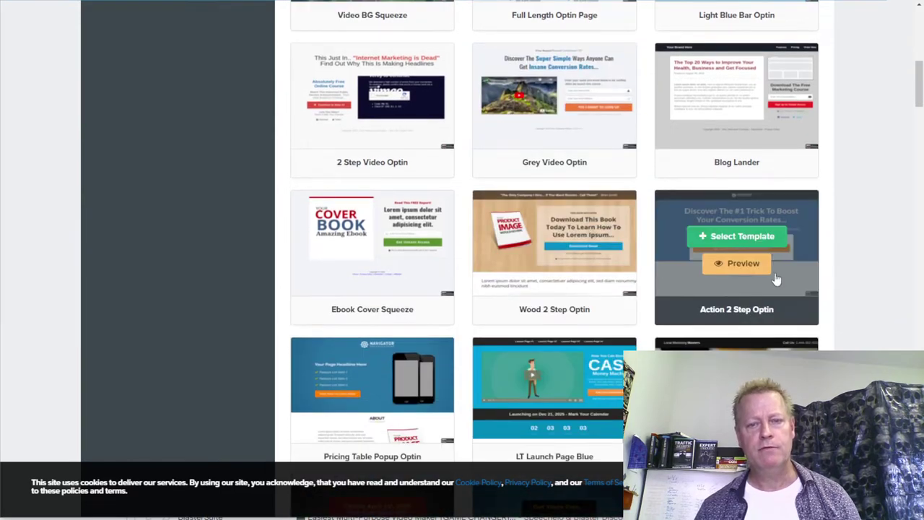
scroll(758, 303, down, 3)
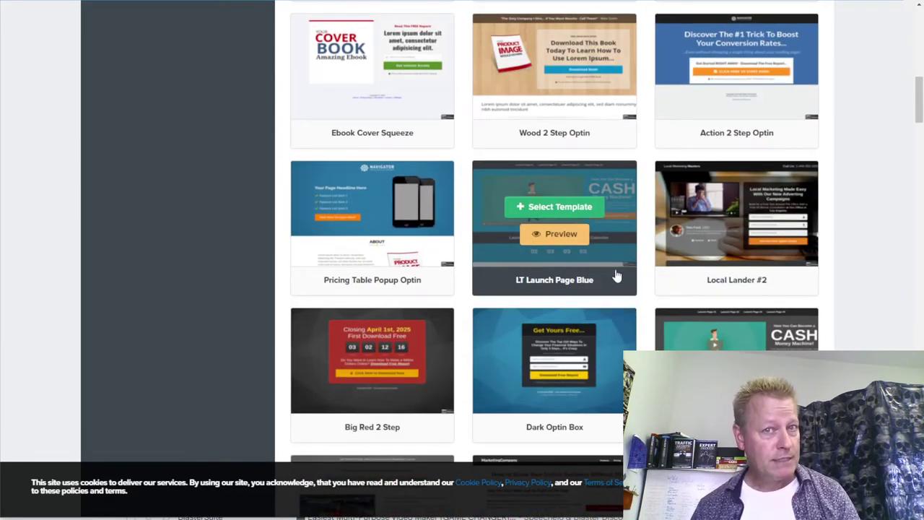
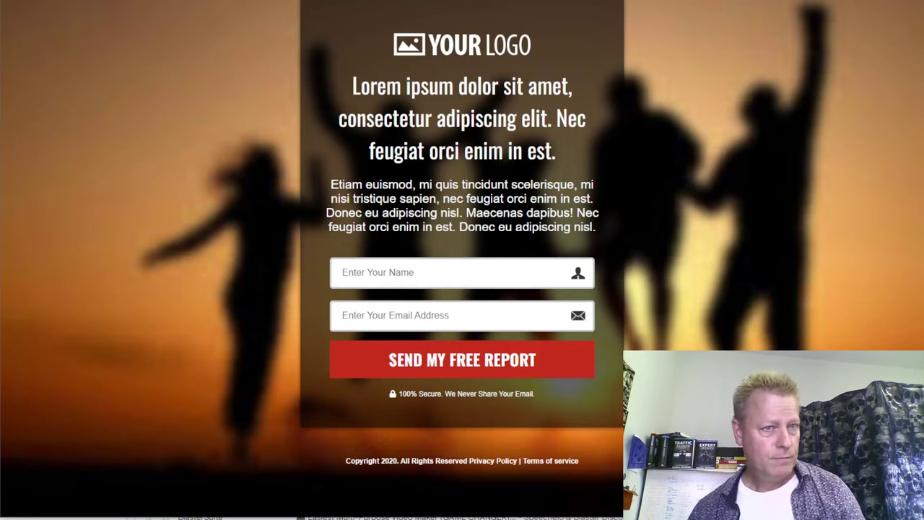
- Close the optin template preview to return to the template gallery
key(ctrl+w)
- Browse the optin templates and create the page from the Headline Optin template
scroll(583, 334, down, 3)
scroll(583, 334, down, 3)
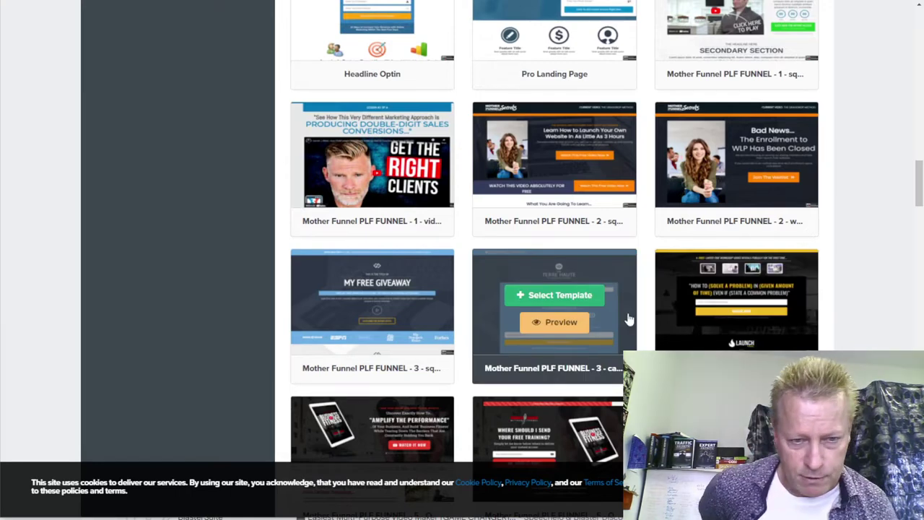
scroll(539, 267, up, 3)
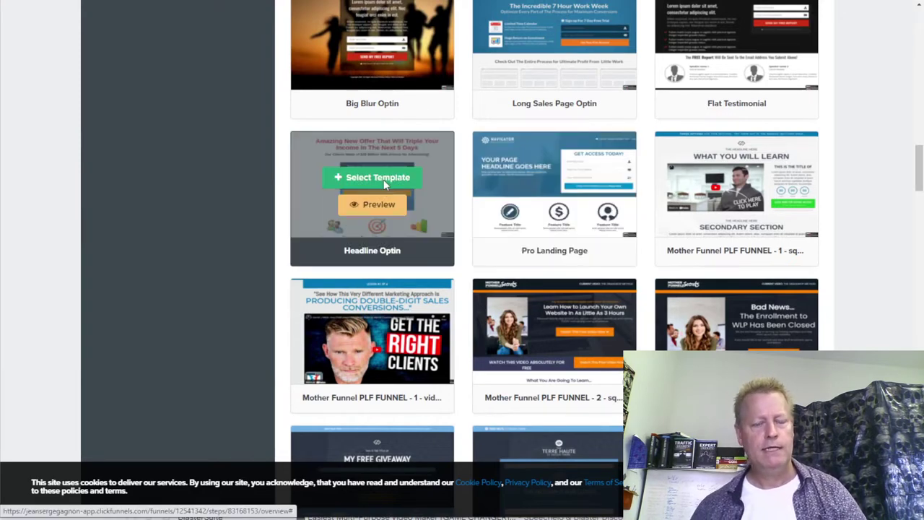
click(385, 185)
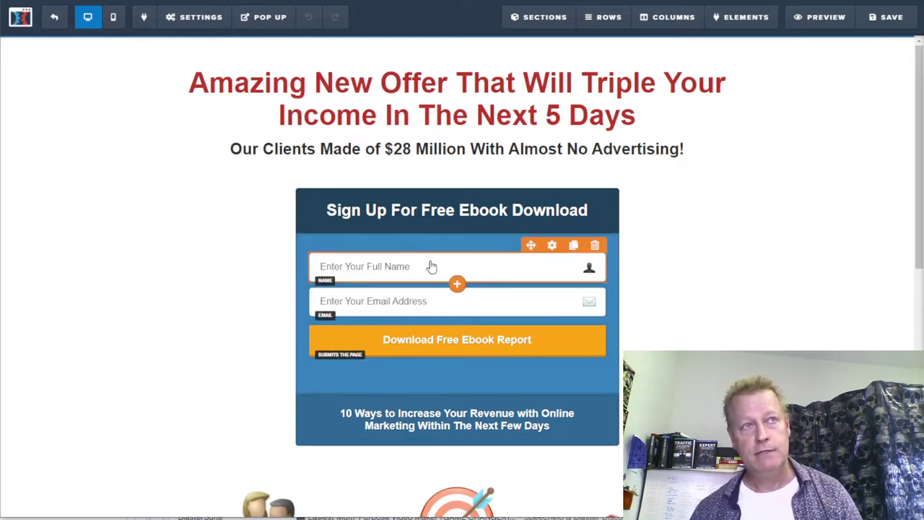
- Change the main headline to 'Free LIVE workshop!'
click(413, 89)
key(ctrl+a)
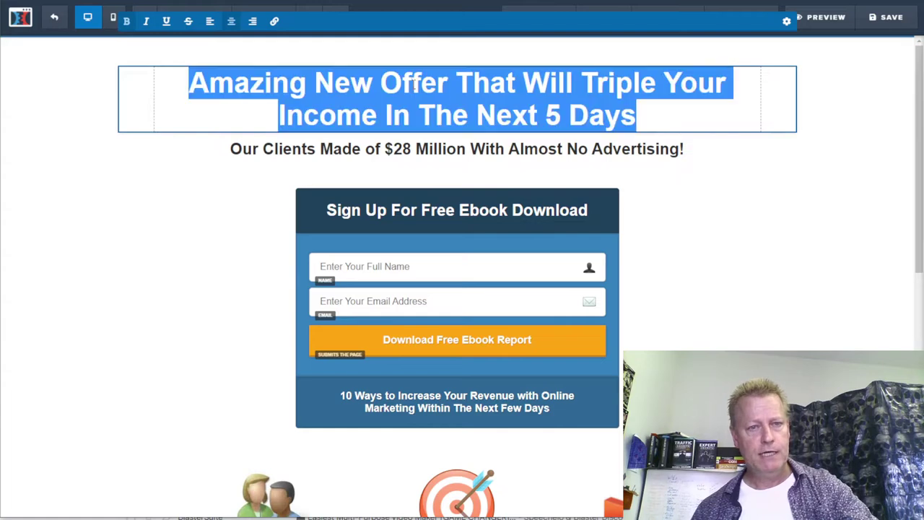
text(Free)
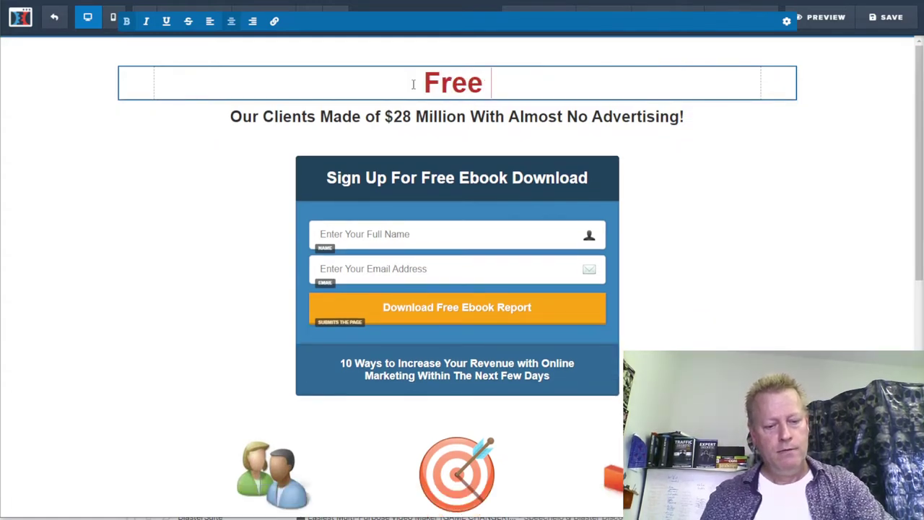
text( work)
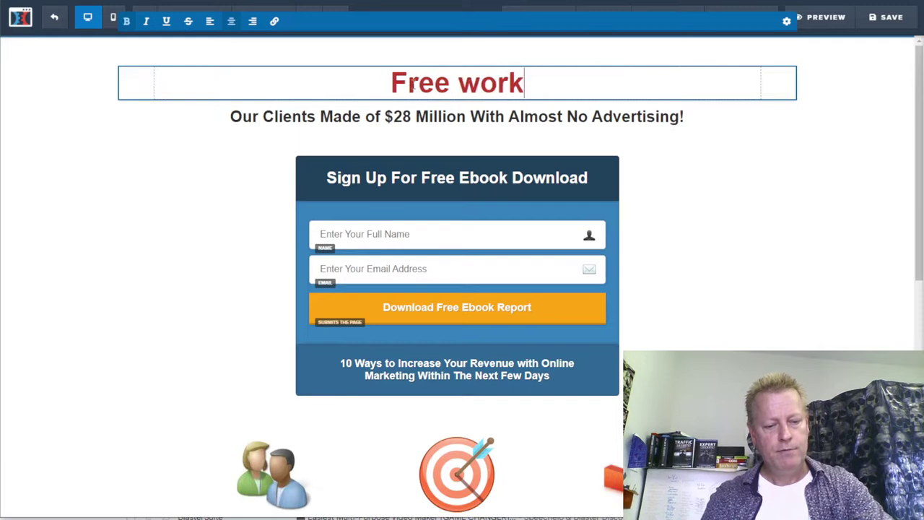
text(shop on)
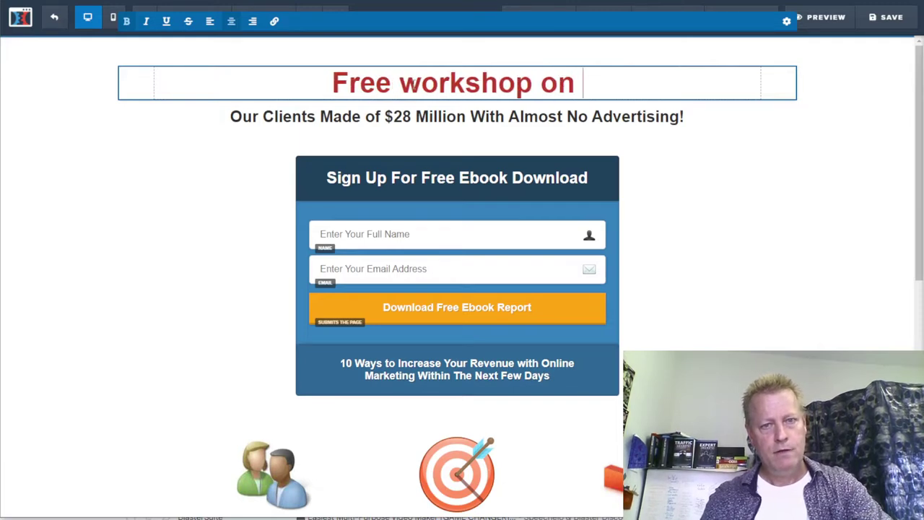
key(BackSpace)
key(BackSpace)
key(BackSpace)
key(BackSpace)
text(!)
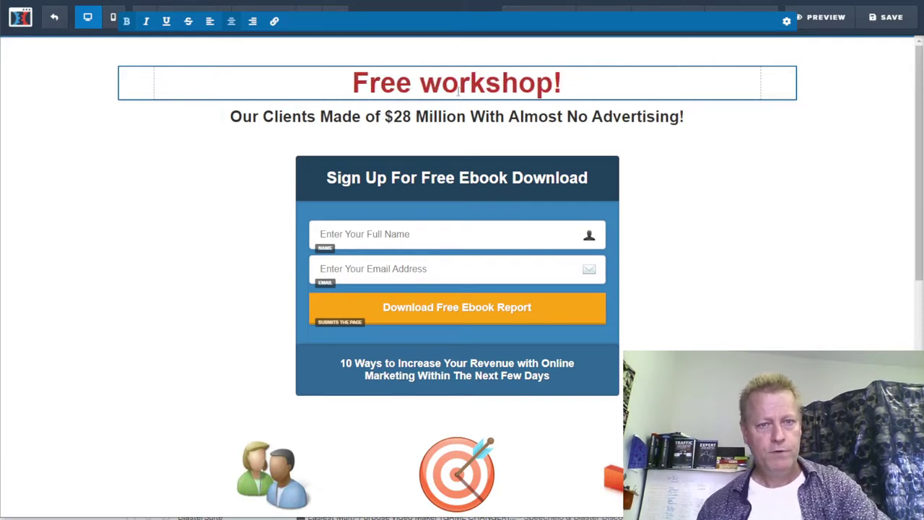
click(421, 83)
text(LIVE)
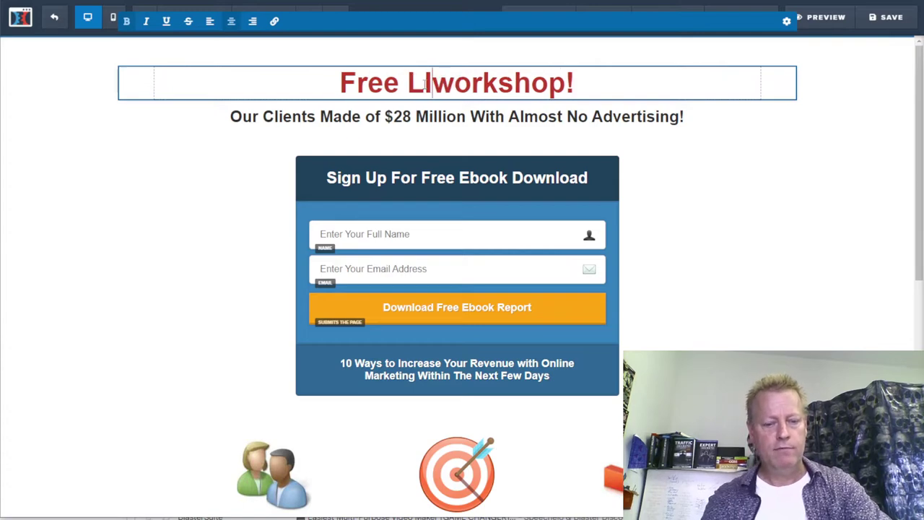
- Select the whole subheadline text so it can be replaced
click(497, 110)
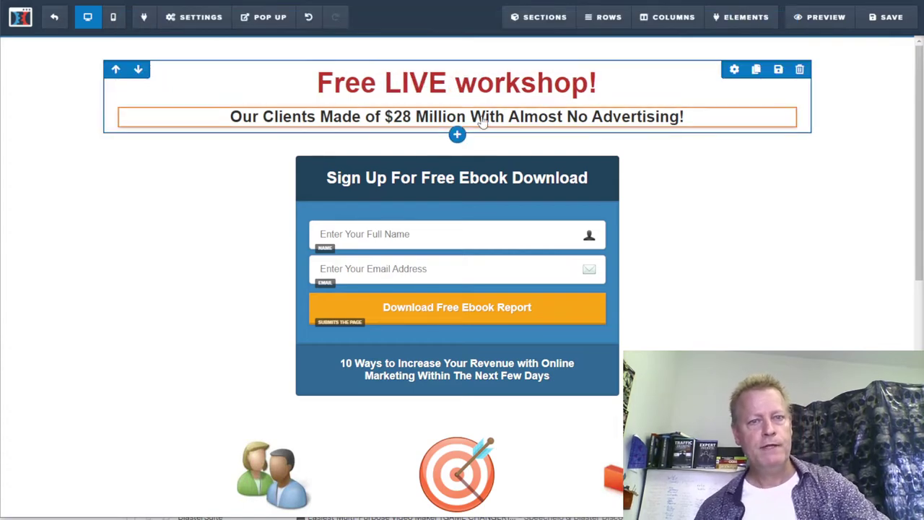
click(489, 114)
triple_click(488, 114)
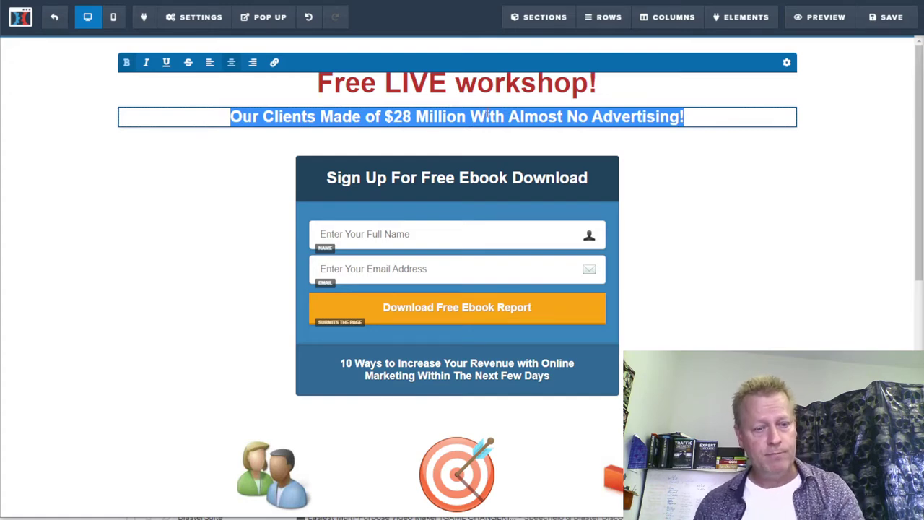
- Type the subheadline about finding hot leads without getting ghosted, ending 'over 90% to respond to you!'
text(How to find the hottest leads in groups)
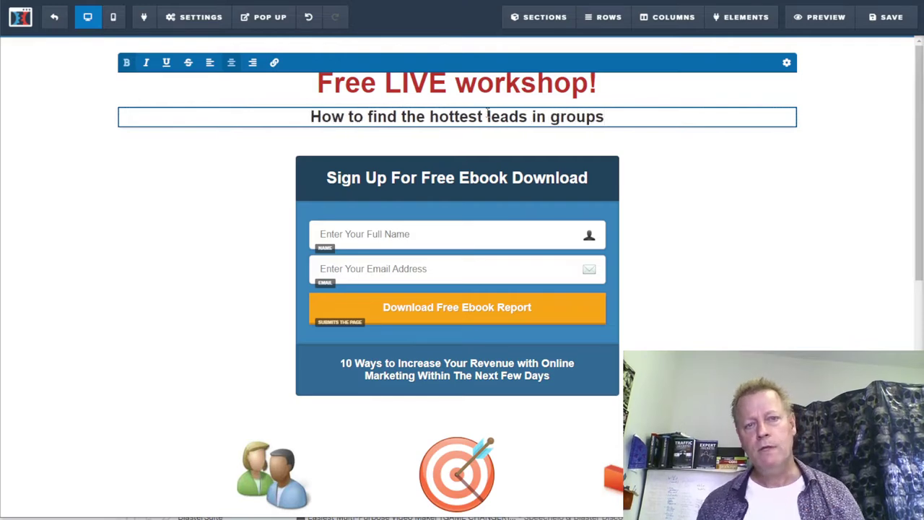
text( without)
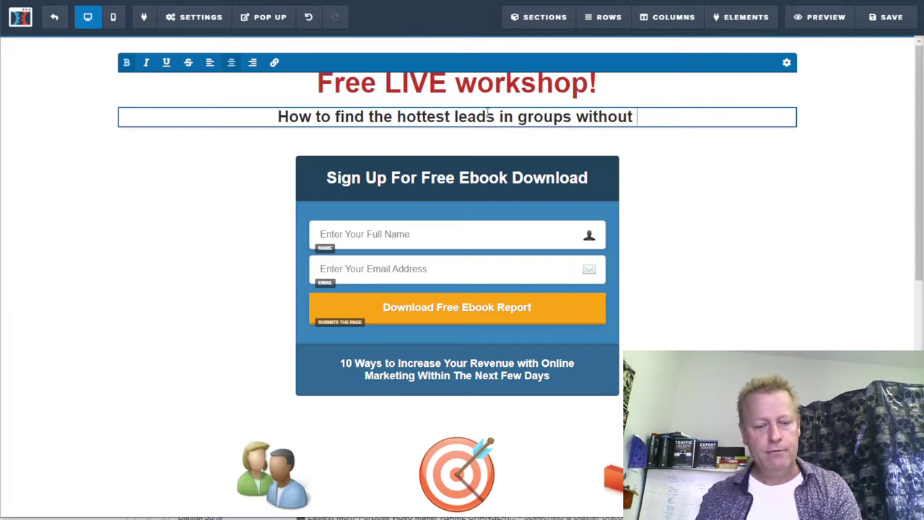
text(getting )
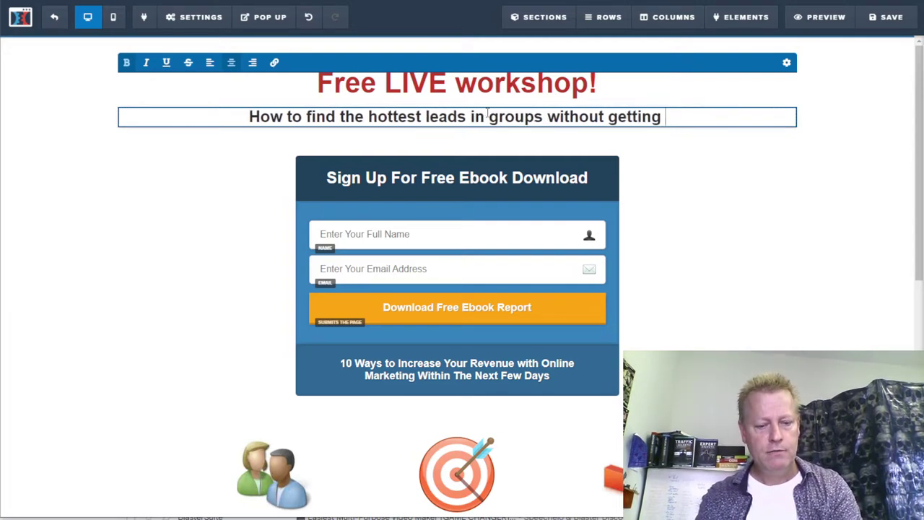
text(s=gho)
key(BackSpace)
key(BackSpace)
key(BackSpace)
key(BackSpace)
key(BackSpace)
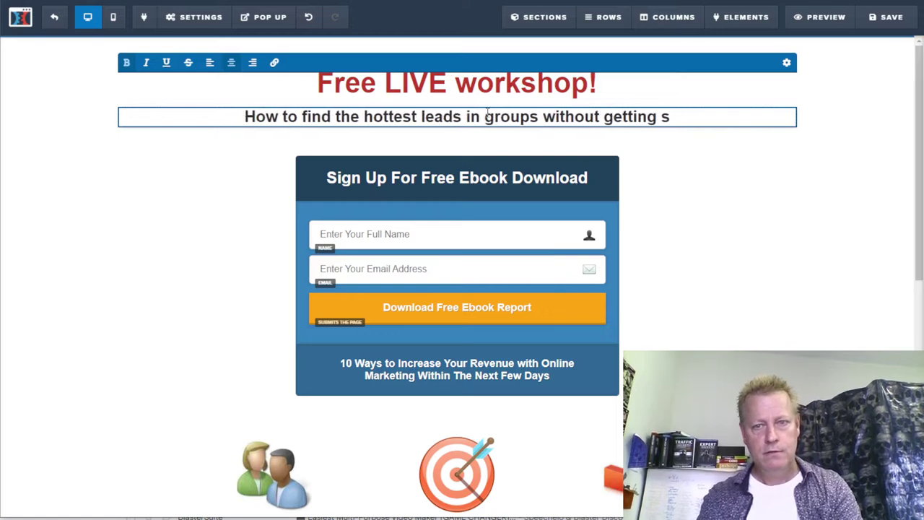
text(ghosted)
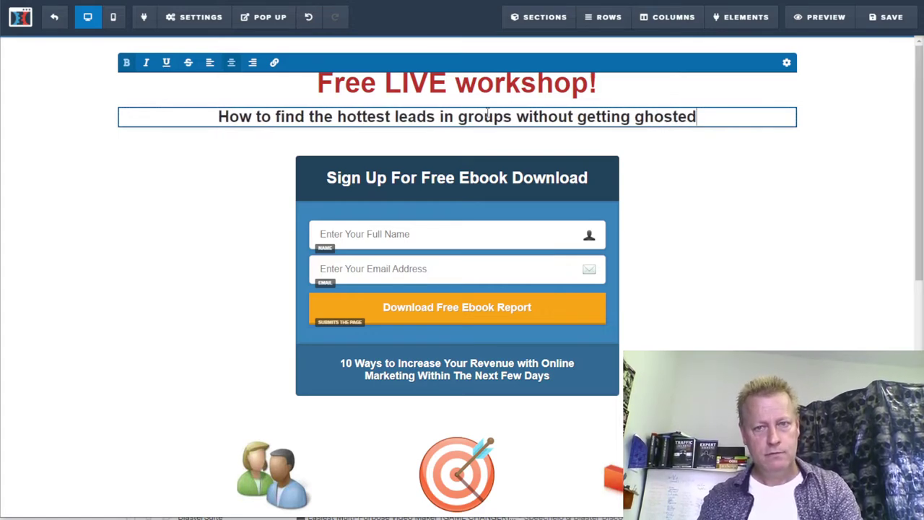
text( so you c)
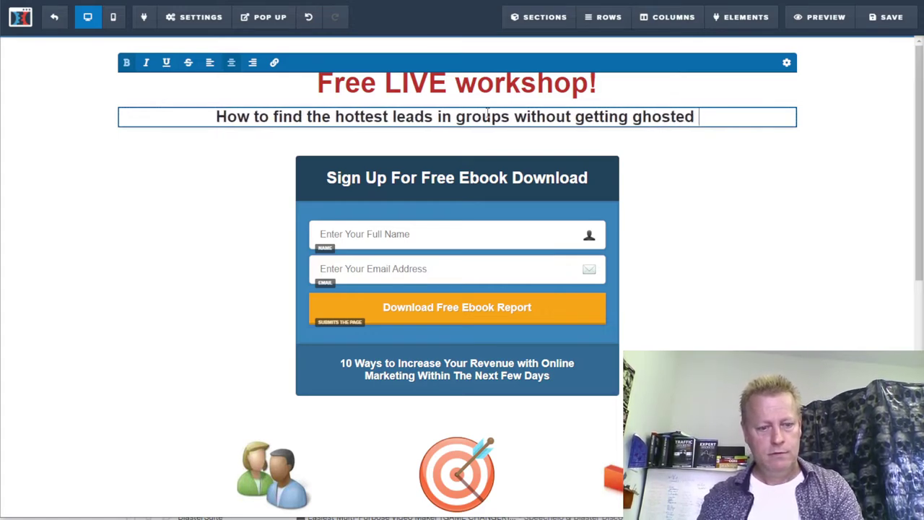
text(an get 90%)
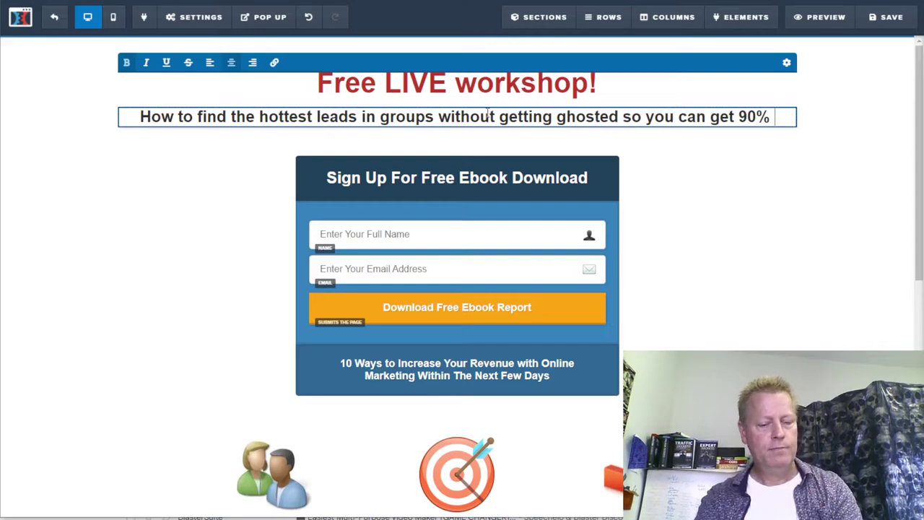
key(BackSpace)
key(BackSpace)
key(BackSpace)
key(BackSpace)
key(BackSpace)
text(ov)
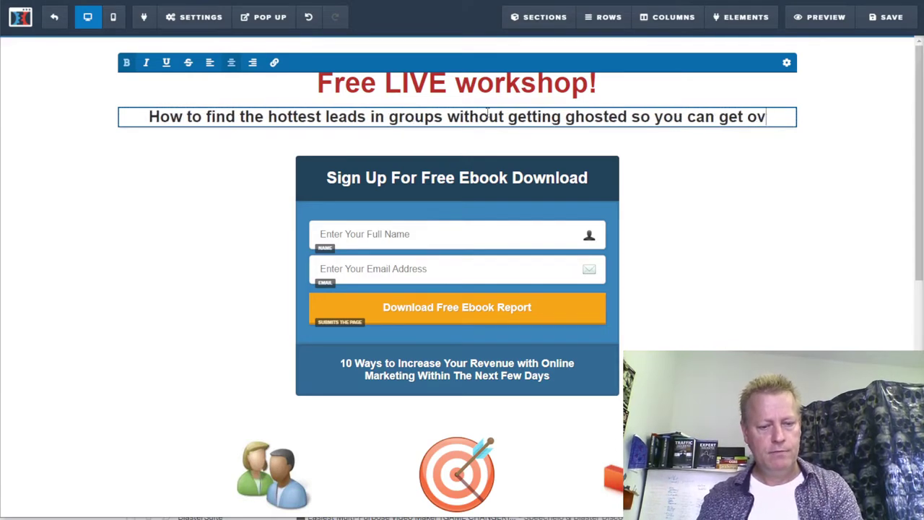
text(er 90% to res)
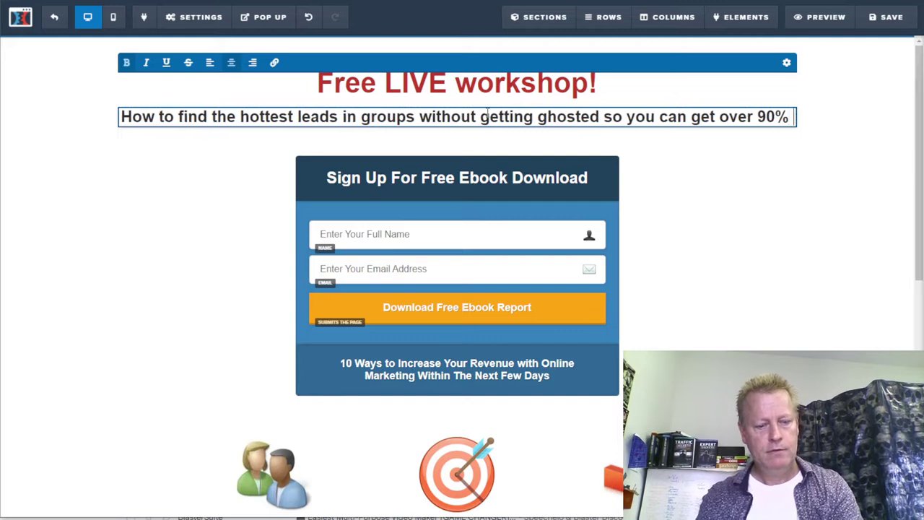
text(p)
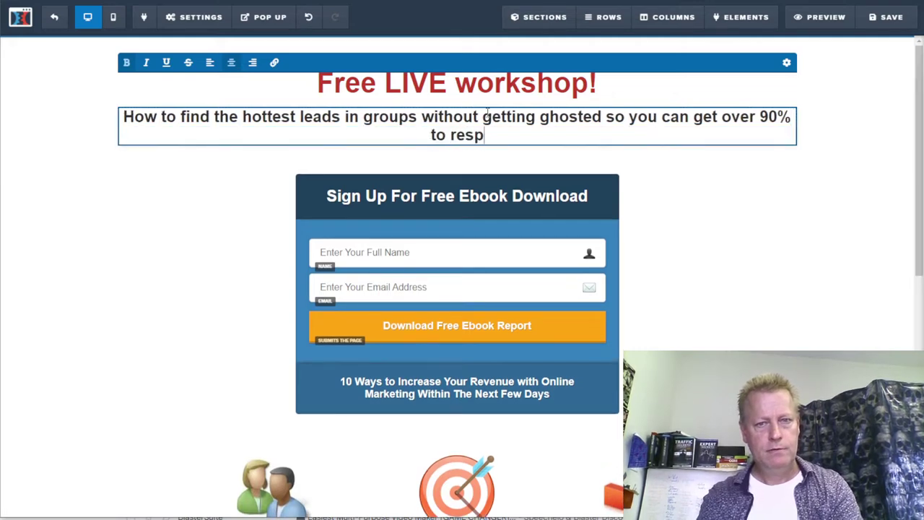
text(ond to you!)
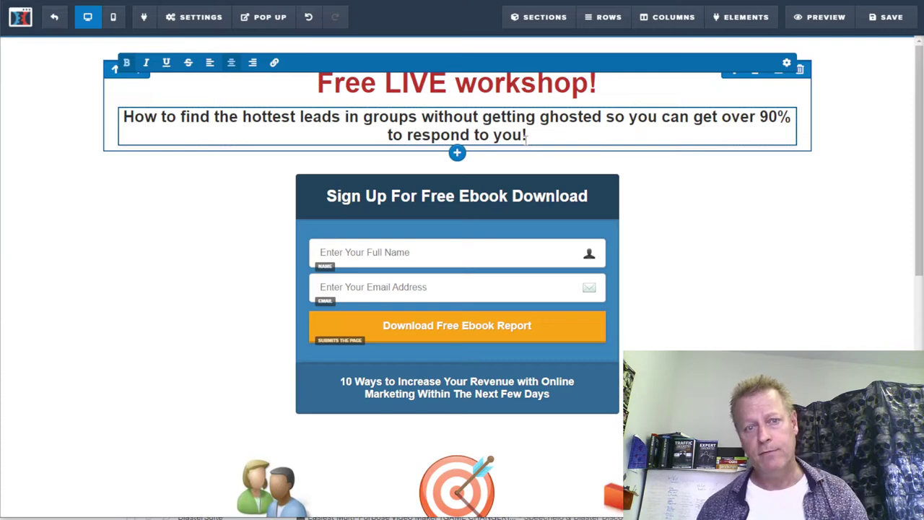
click(403, 203)
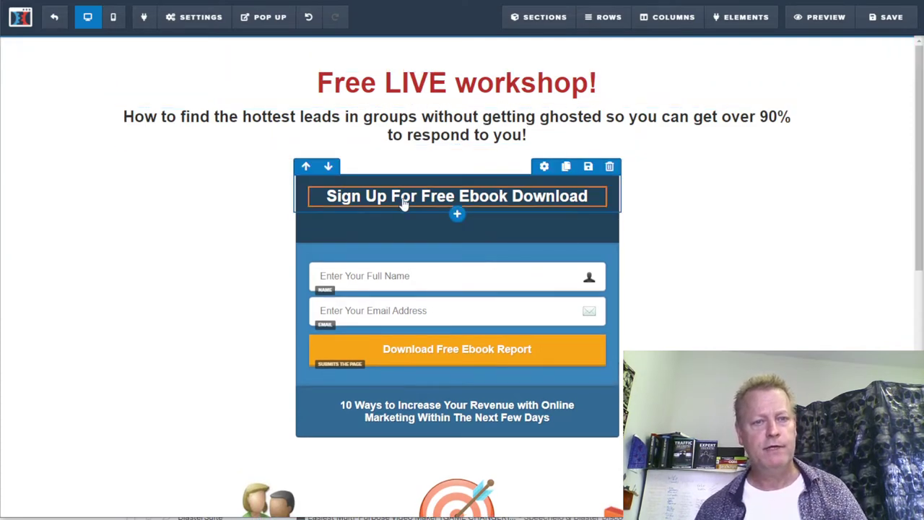
click(449, 196)
triple_click(449, 192)
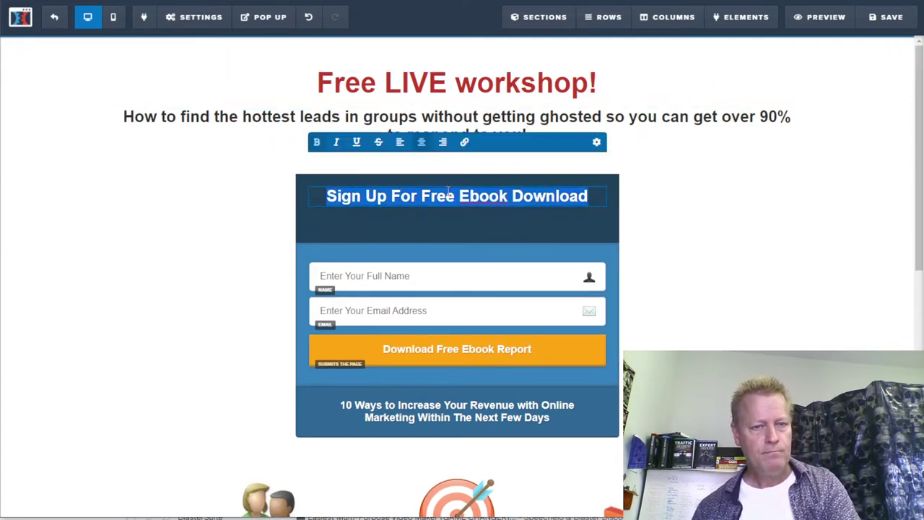
text(Enter you)
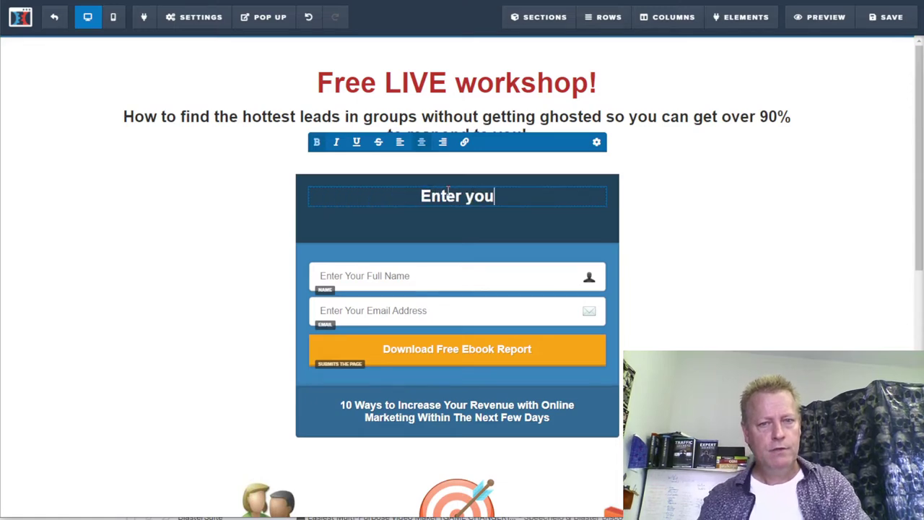
text(r #1 q)
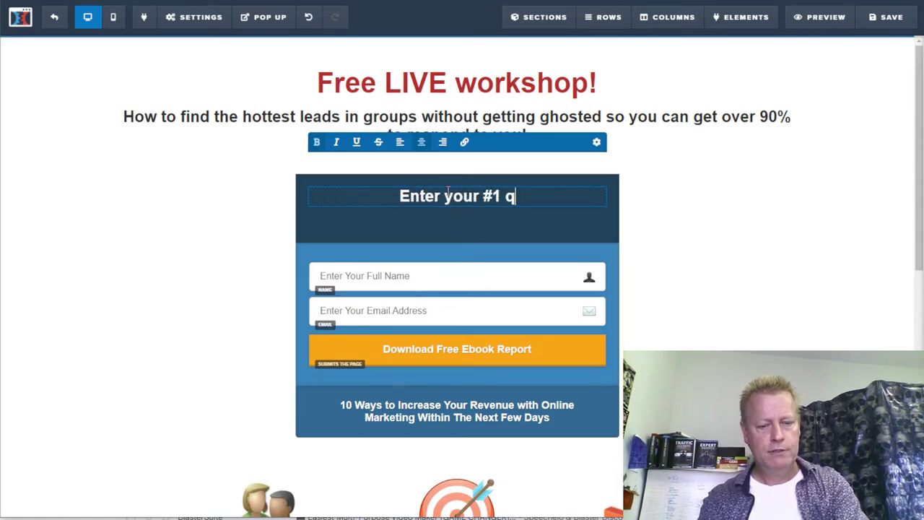
text(uestion on ho)
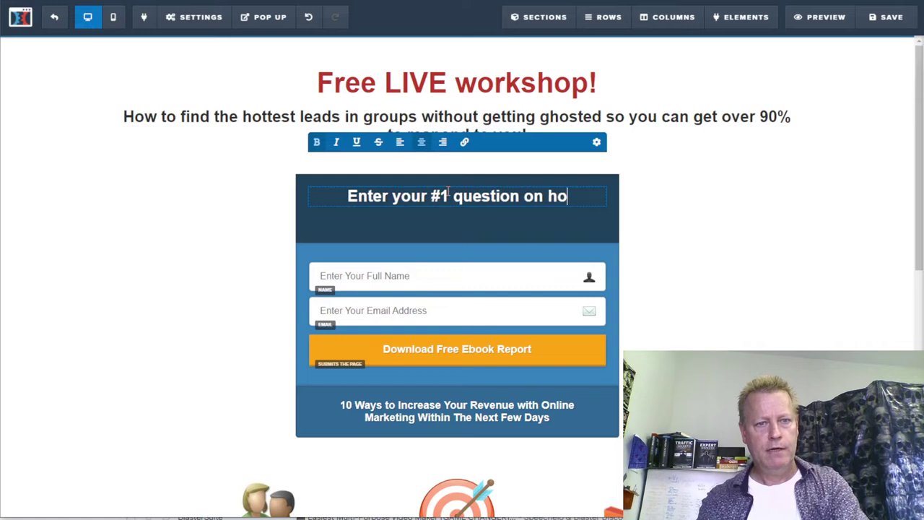
text(w to find )
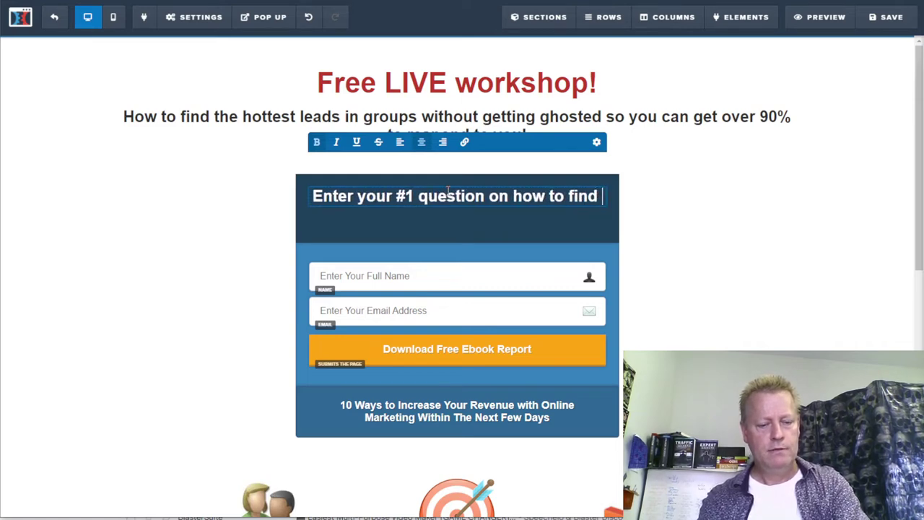
text(hottest lea)
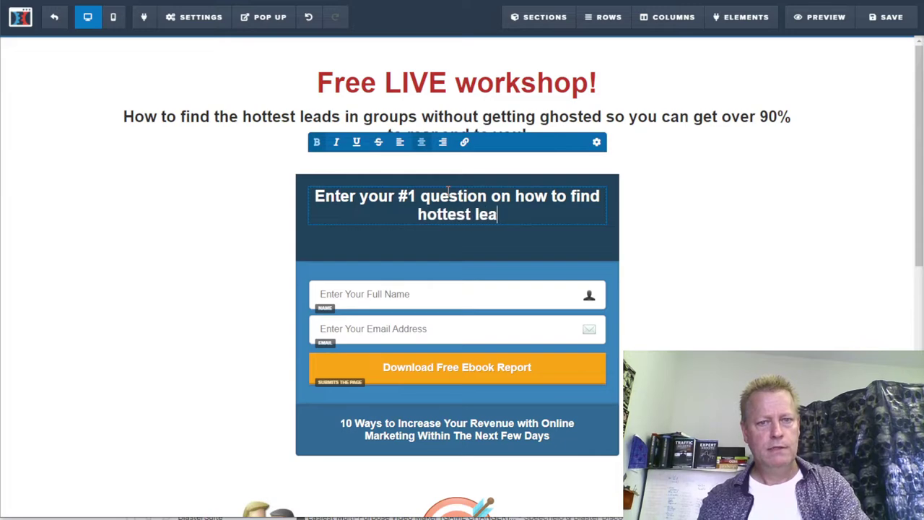
text(ds in groups)
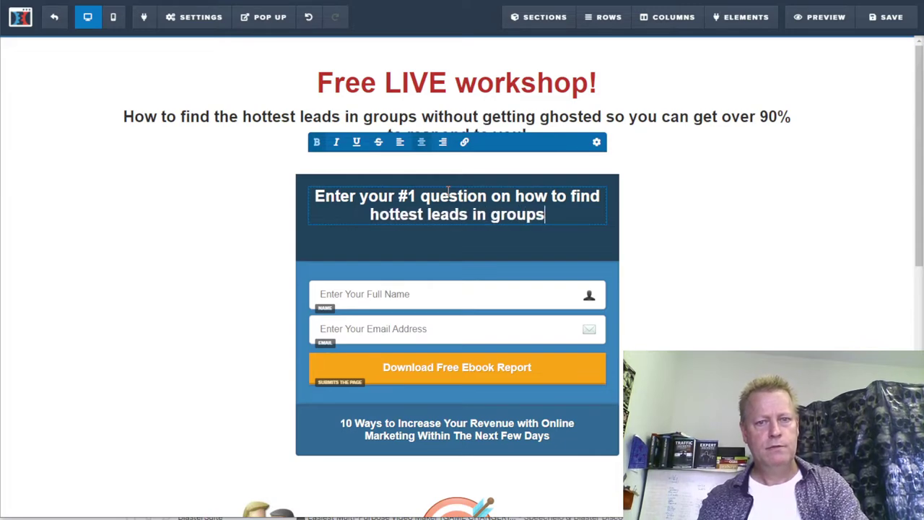
text(:)
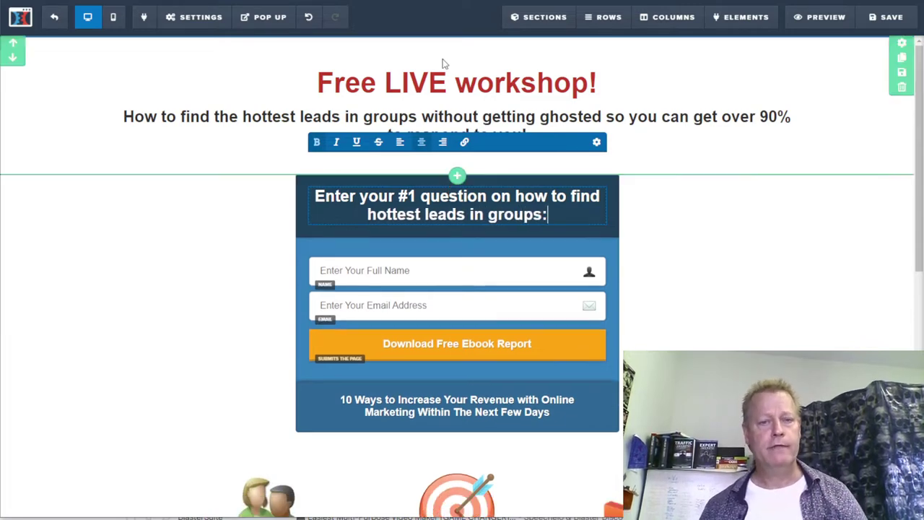
click(738, 233)
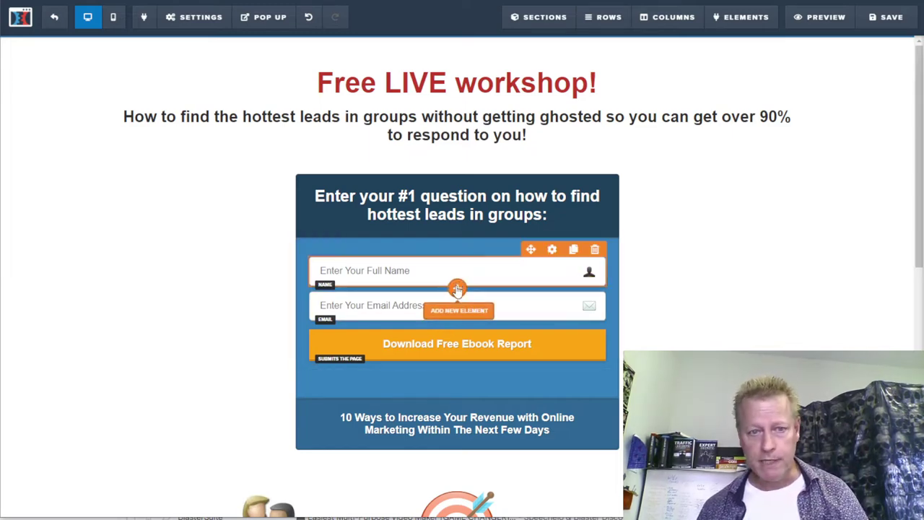
- Add a Text Area field above the Name field with 'Question' as its placeholder
click(457, 289)
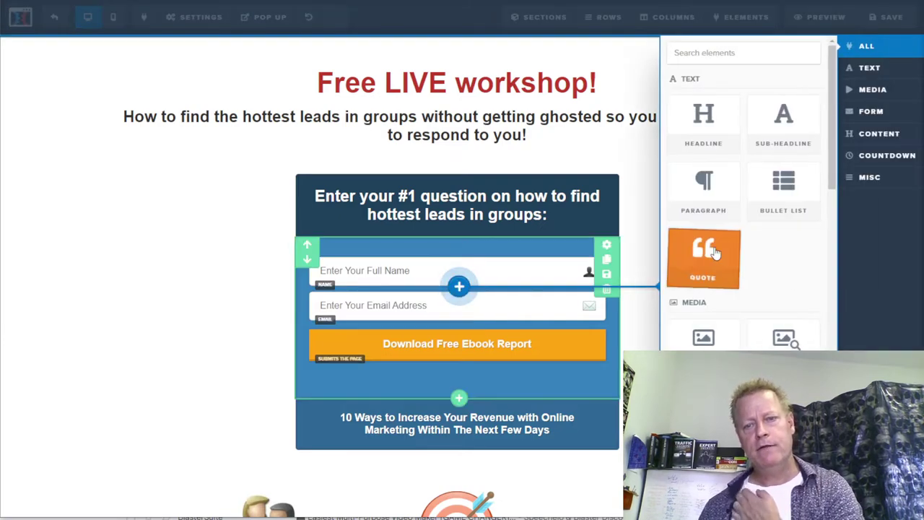
scroll(751, 309, down, 3)
scroll(758, 312, down, 2)
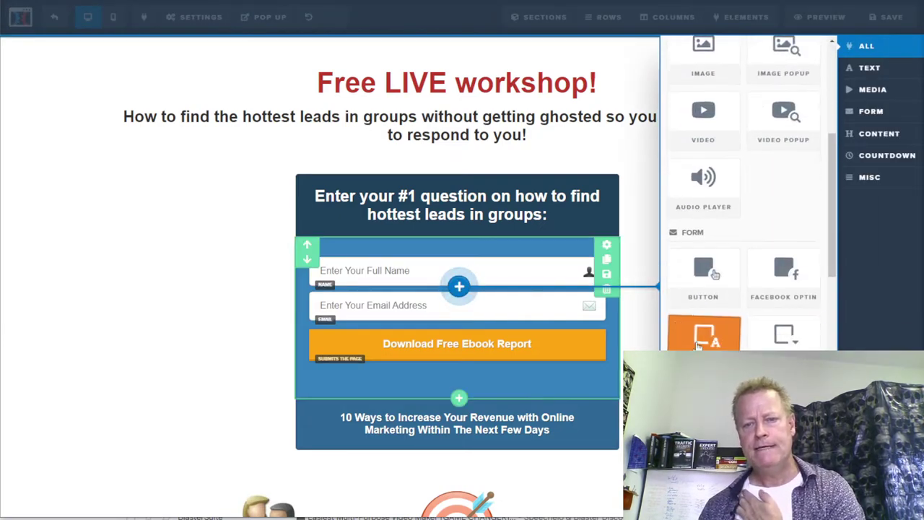
click(715, 273)
mouse_move(439, 324)
mouse_down()
mouse_move(431, 315)
mouse_move(433, 264)
mouse_up()
click(377, 283)
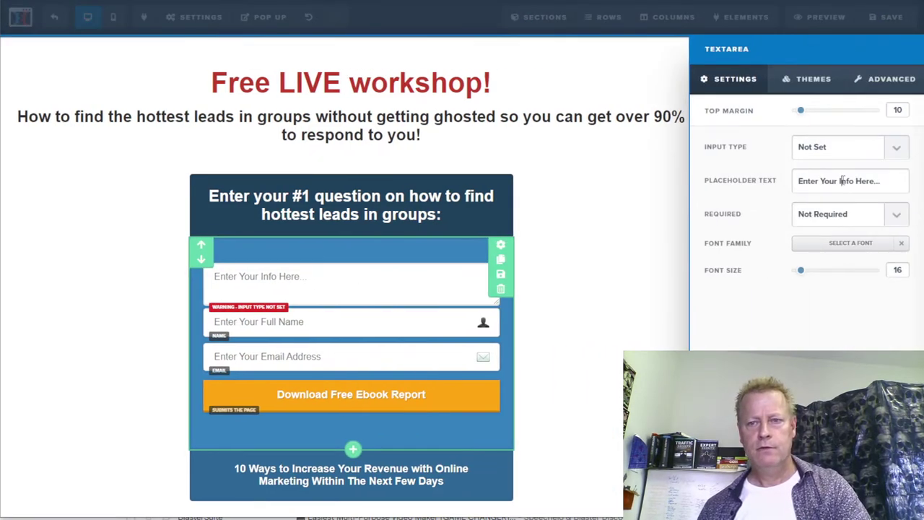
text(Question)
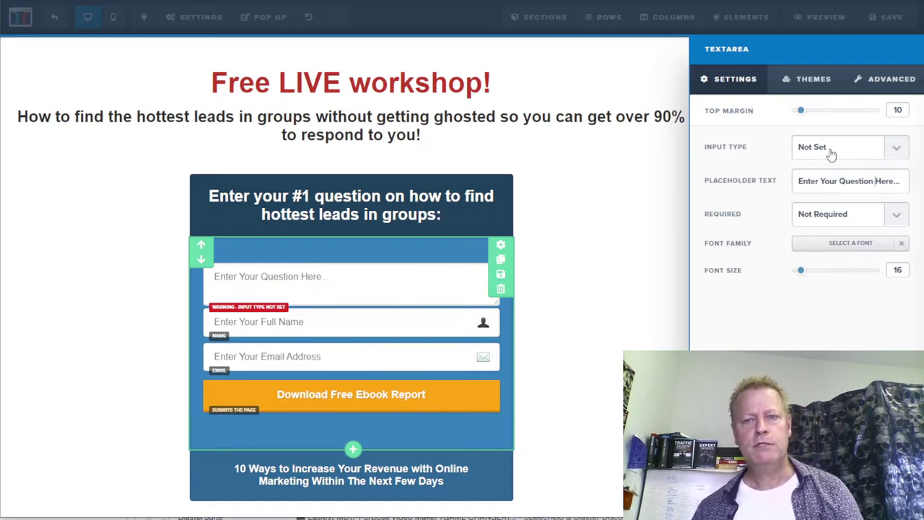
- Set the text area's input type to custom 'question' and make it required
click(838, 147)
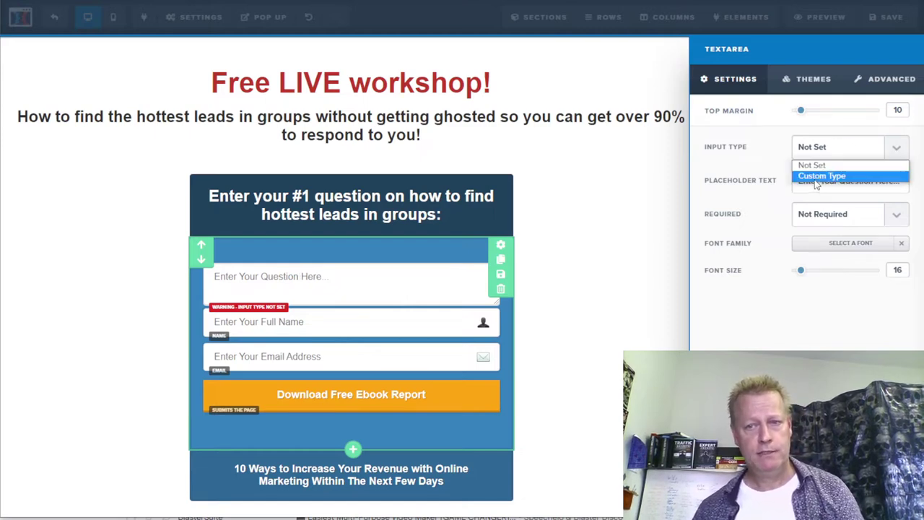
click(816, 176)
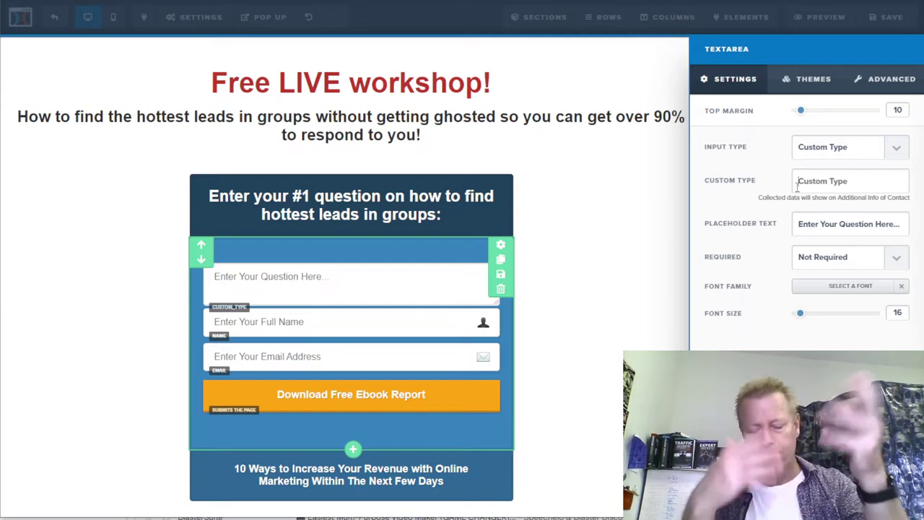
click(797, 186)
text(answer)
key(BackSpace)
key(BackSpace)
key(BackSpace)
key(BackSpace)
key(BackSpace)
key(BackSpace)
text(question)
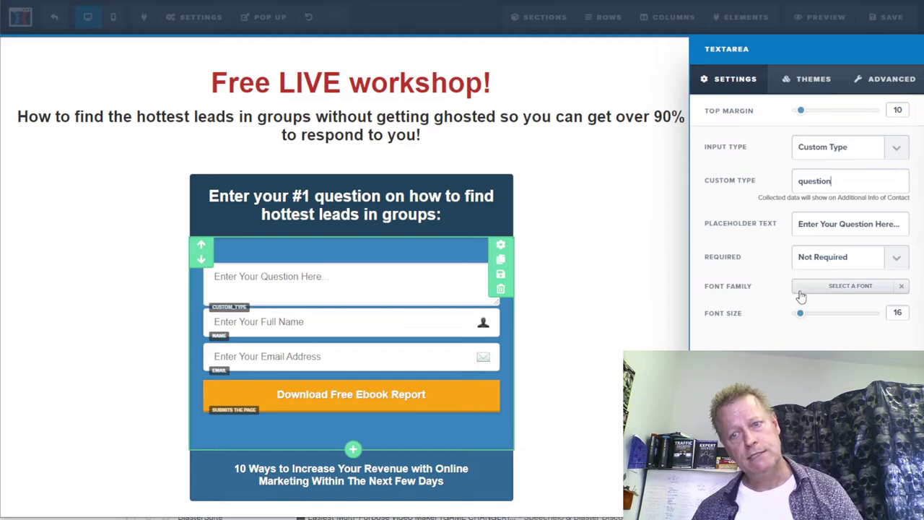
click(894, 264)
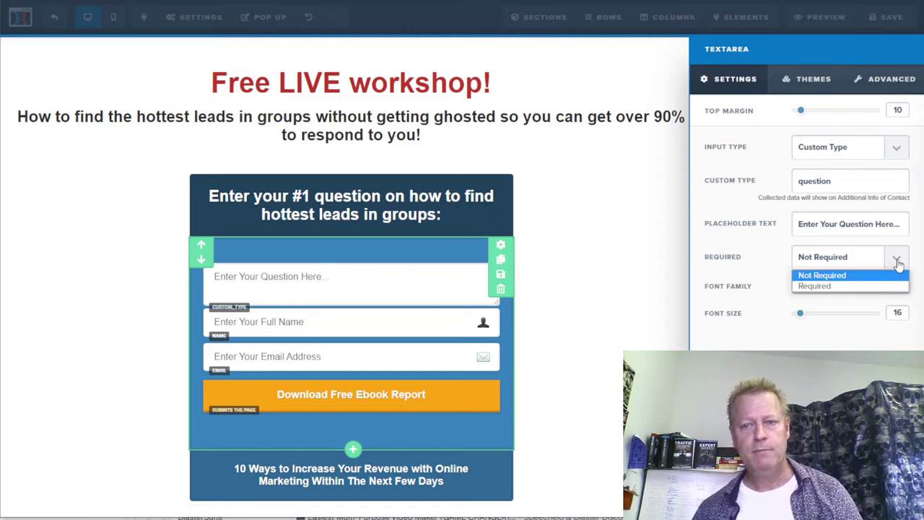
click(808, 287)
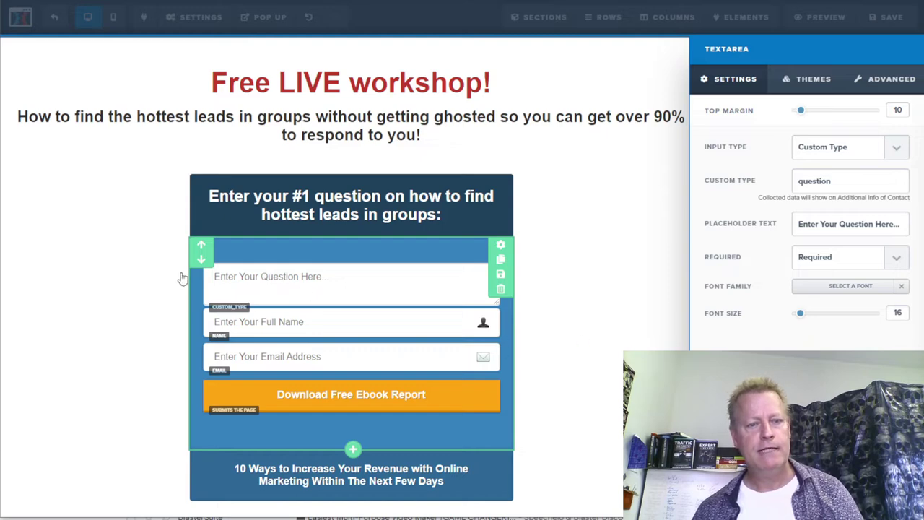
click(485, 340)
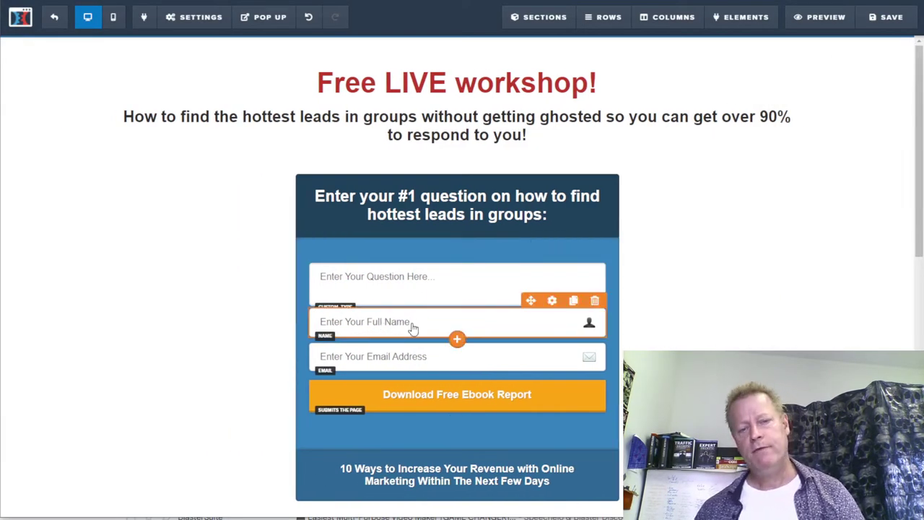
- Relabel the form button 'Submit question and get FREE ticket'
click(434, 394)
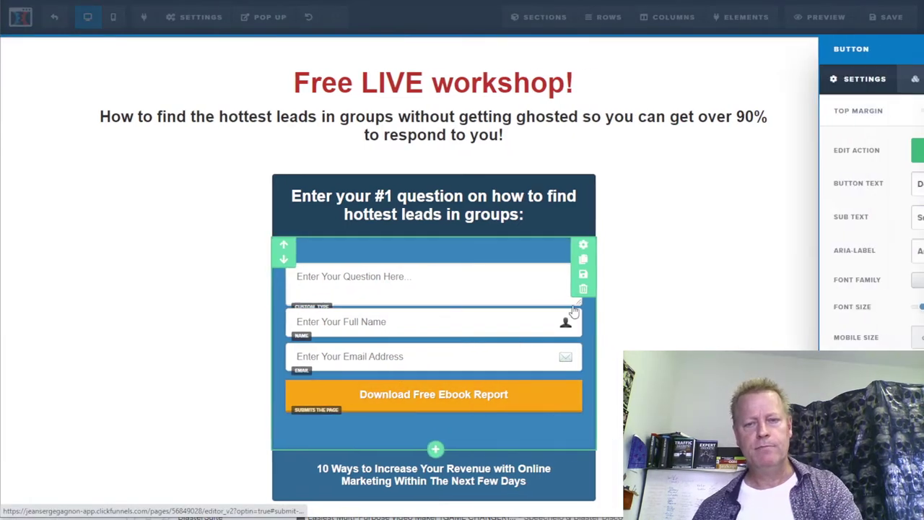
triple_click(836, 185)
text(Submit)
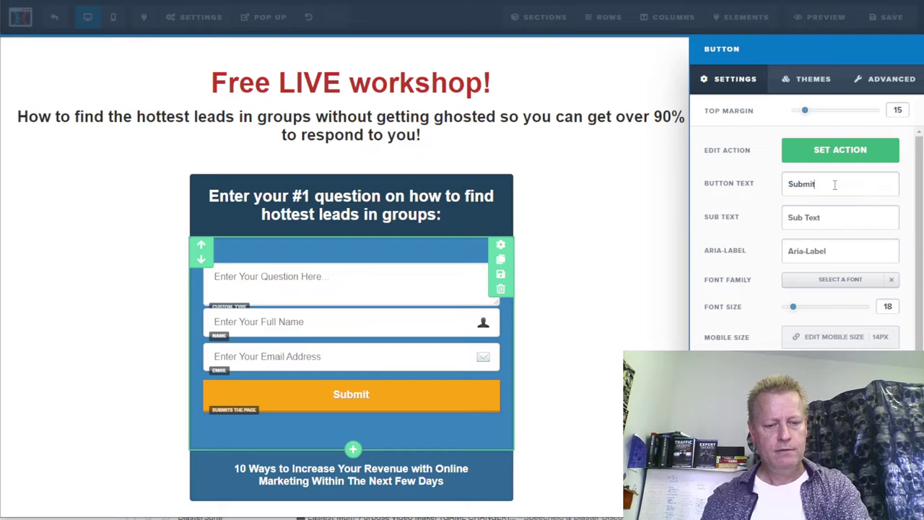
text( question)
key(BackSpace)
key(BackSpace)
key(BackSpace)
key(BackSpace)
key(BackSpace)
key(BackSpace)
text(ses)
key(BackSpace)
key(BackSpace)
key(BackSpace)
text(eston and)
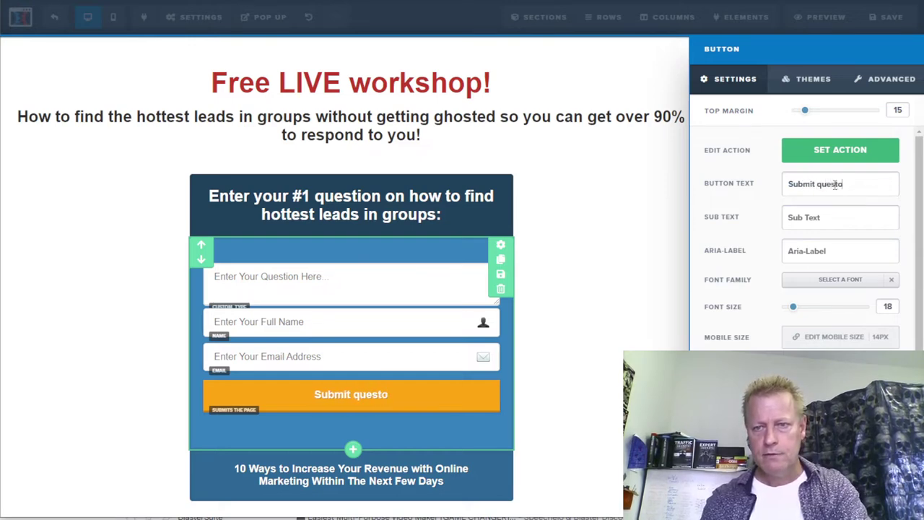
key(BackSpace)
key(BackSpace)
key(BackSpace)
key(BackSpace)
key(BackSpace)
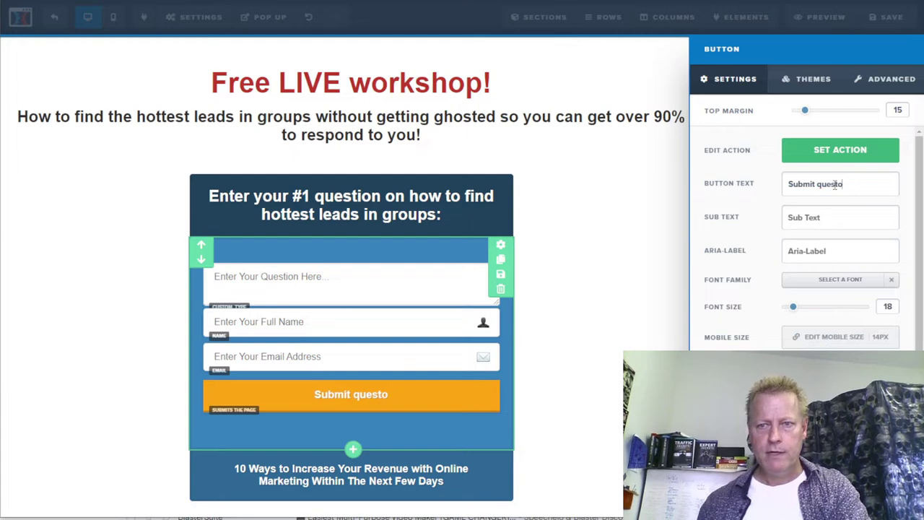
key(BackSpace)
text(io)
key(BackSpace)
key(BackSpace)
key(BackSpace)
text(tion and get F)
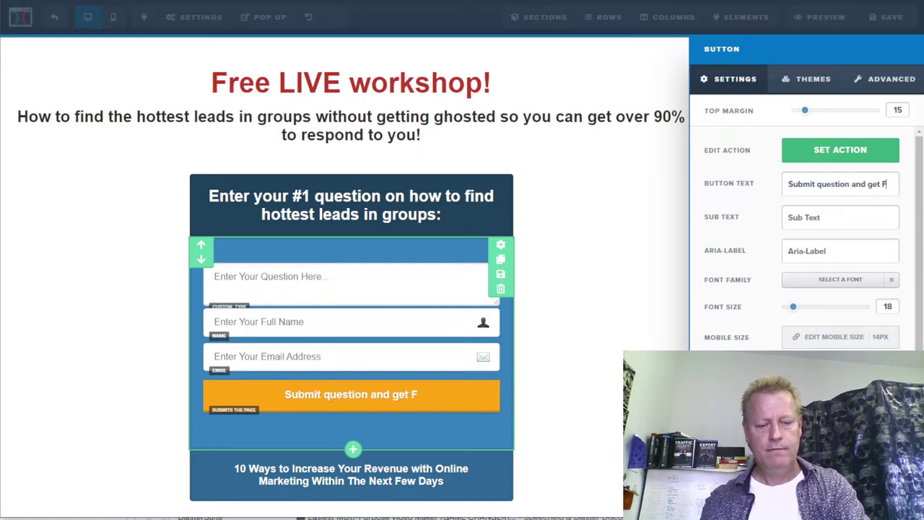
text(REE tikcet)
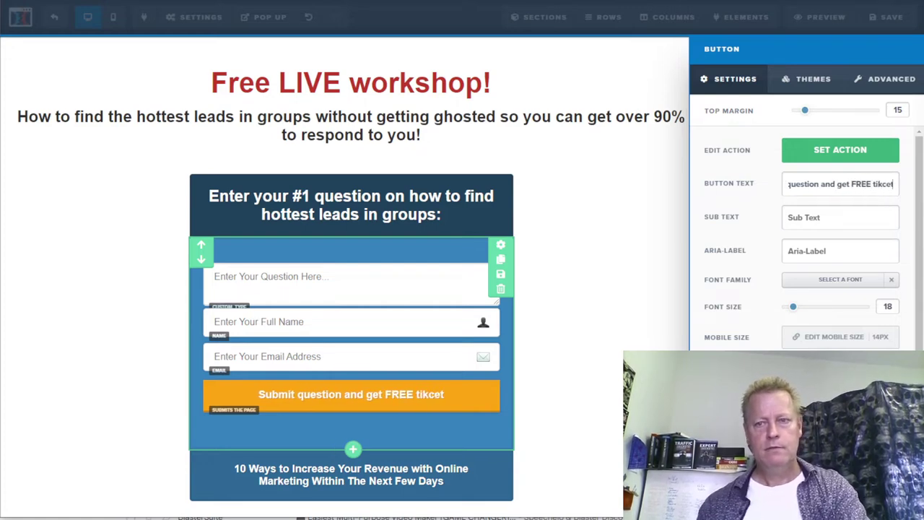
key(BackSpace)
key(BackSpace)
key(BackSpace)
key(BackSpace)
key(BackSpace)
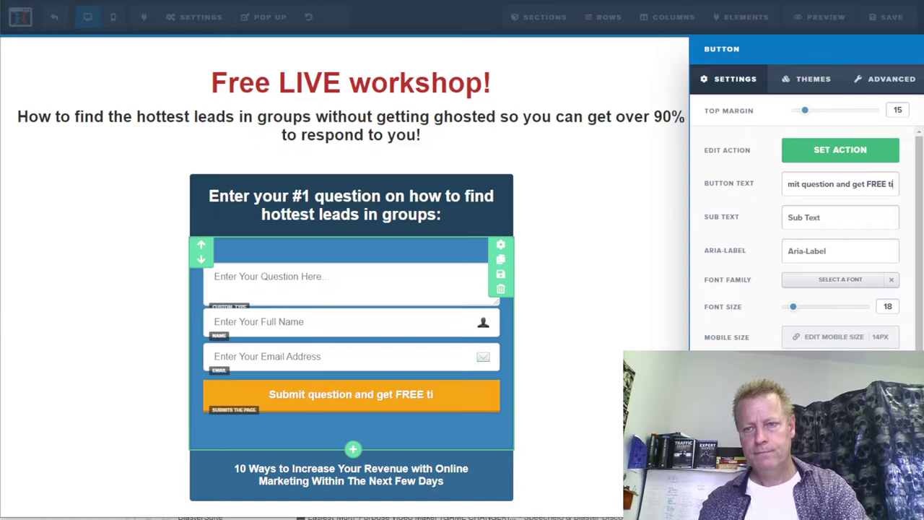
text(icket)
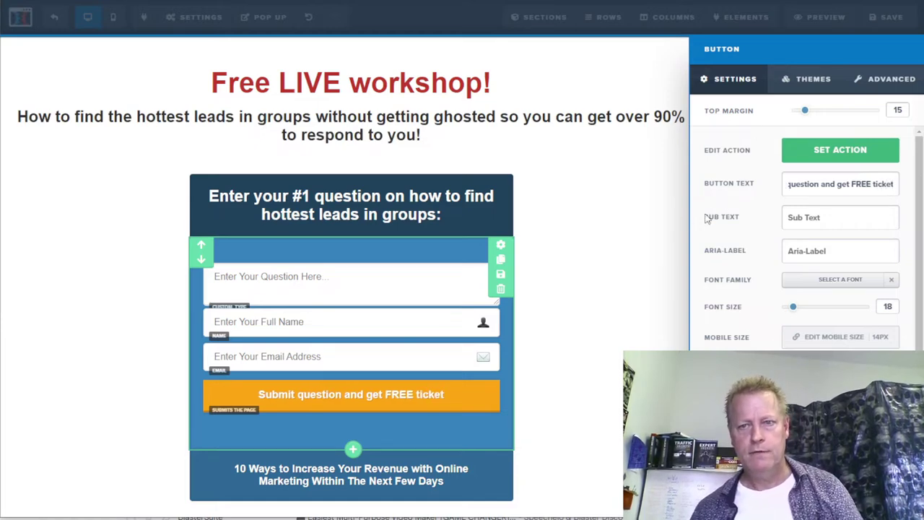
- Keep the button's action as Submit Form and save the page
click(837, 155)
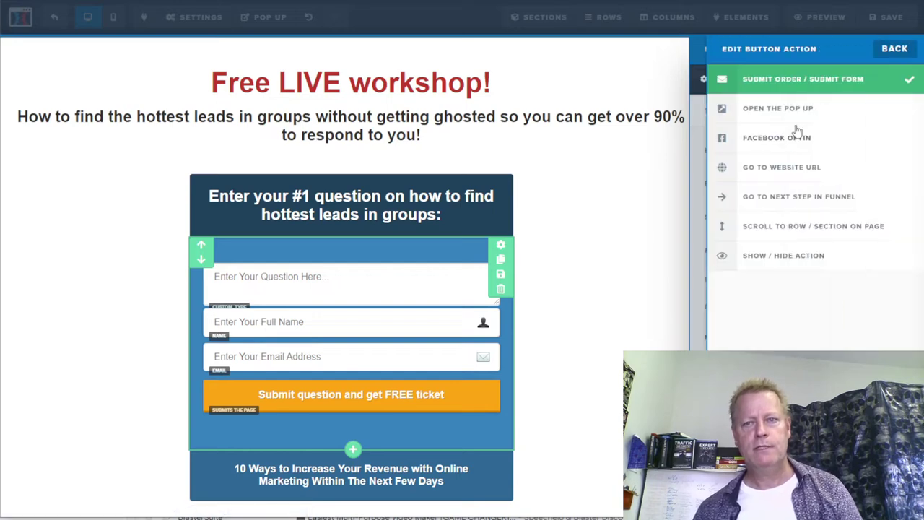
click(666, 189)
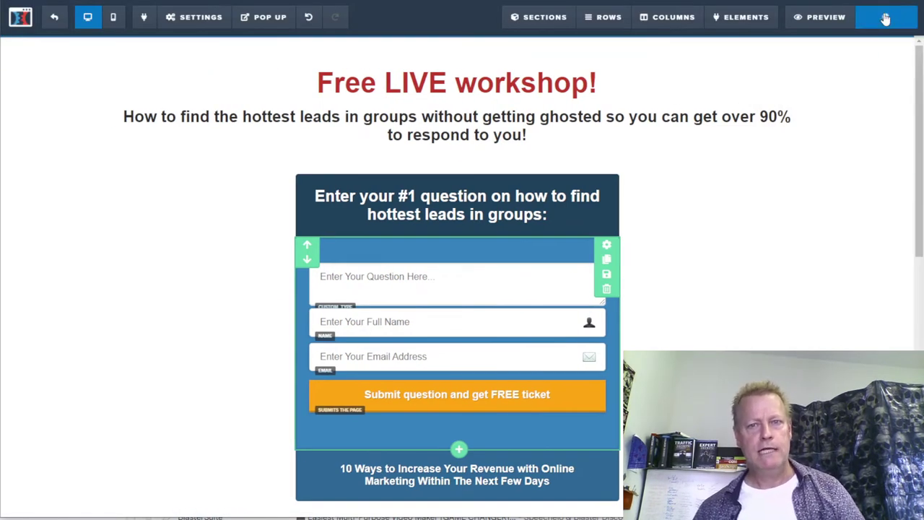
click(887, 17)
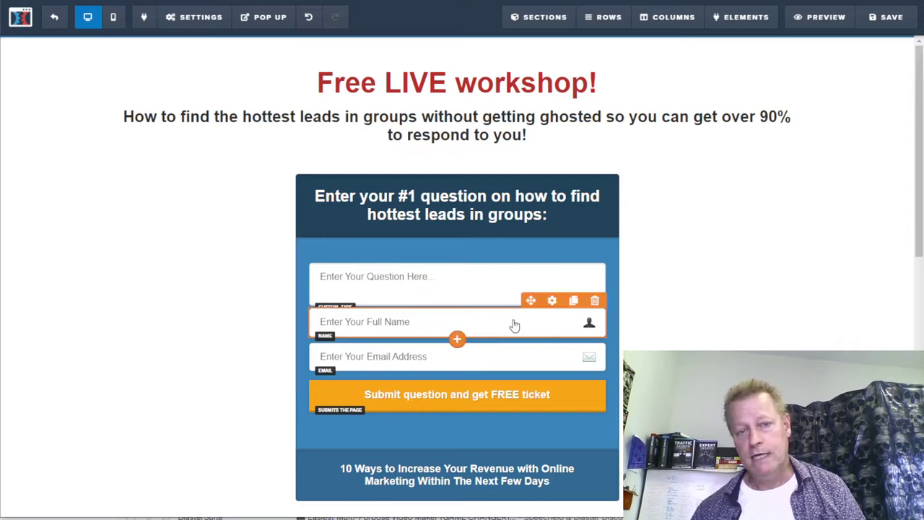
- Give the Full Name field a top margin of 35 to space it from the question box
click(487, 295)
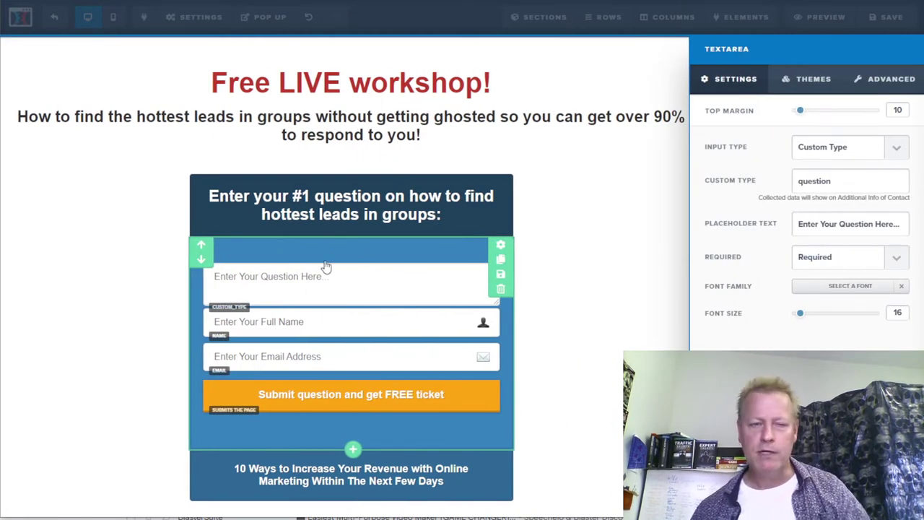
click(330, 322)
click(552, 302)
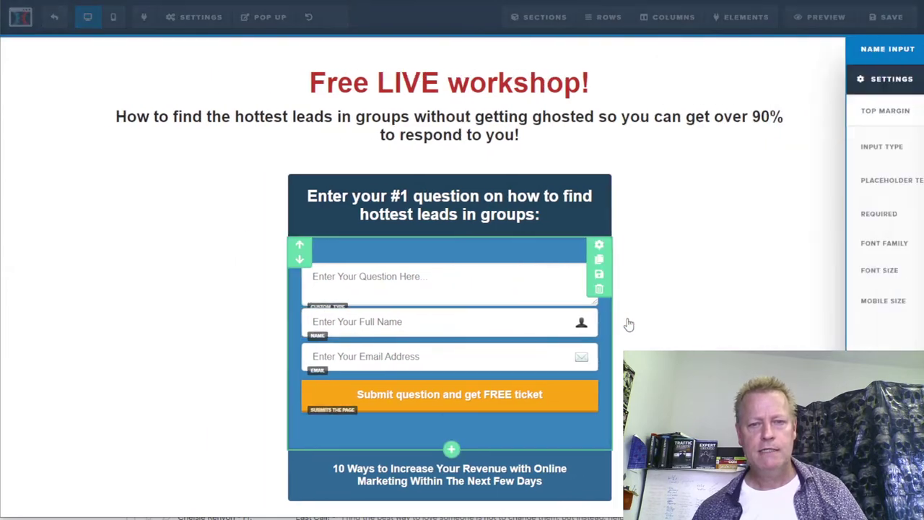
drag(797, 113, 827, 110)
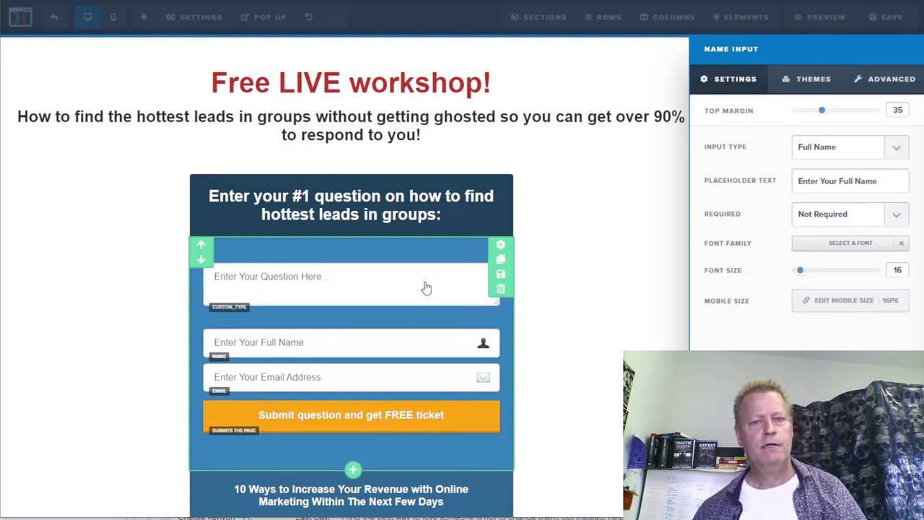
click(599, 356)
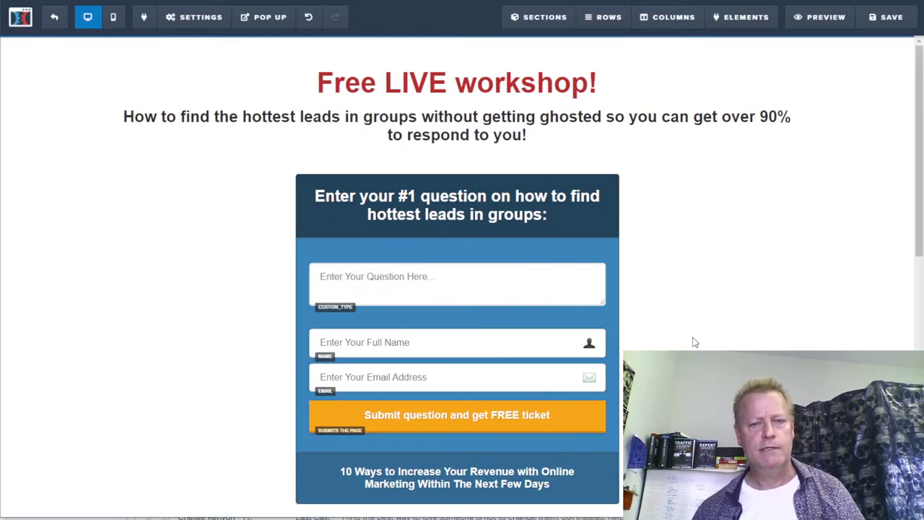
- Replace the '10 Ways' line under the form with 'Learn the secrets to get over 90% of new leads to respond to you!'
scroll(505, 436, down, 2)
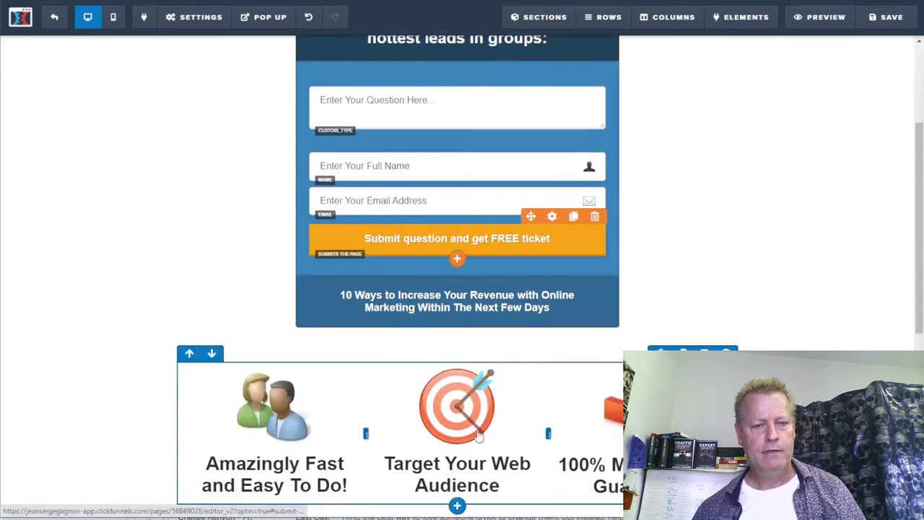
click(442, 297)
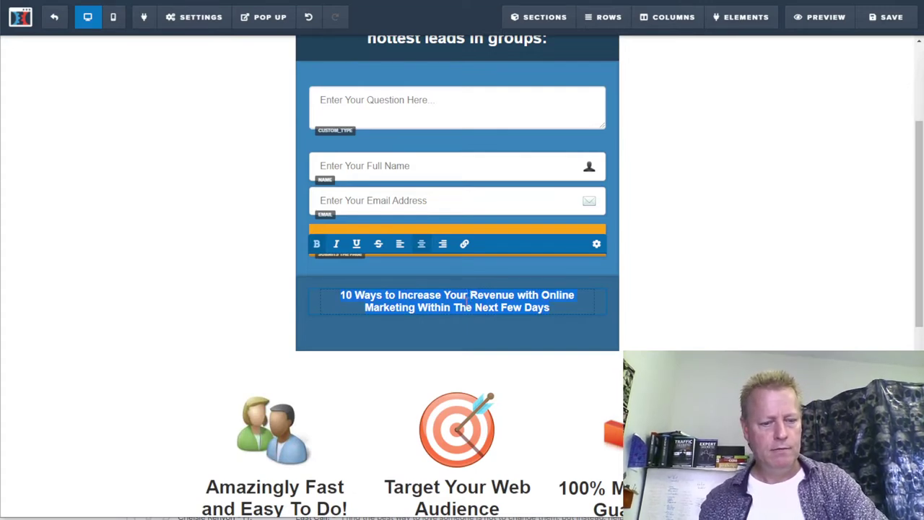
text(4earn the secr)
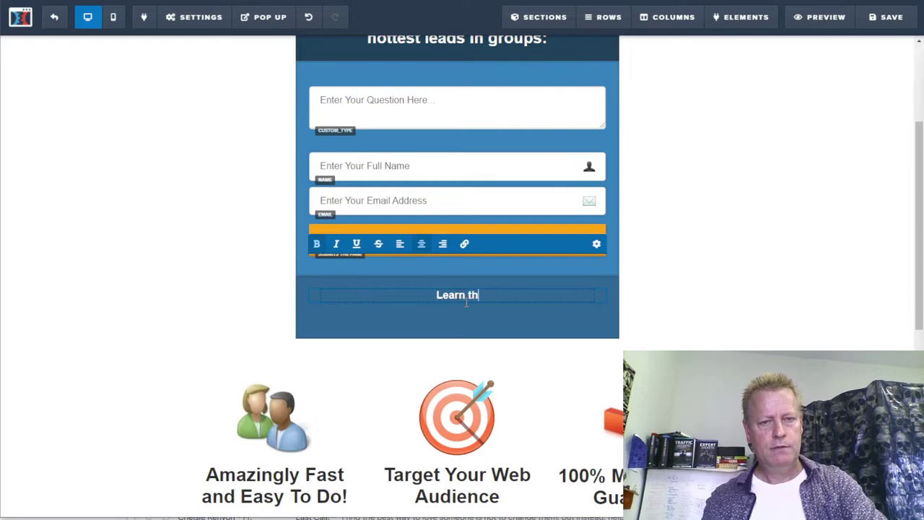
text(ets)
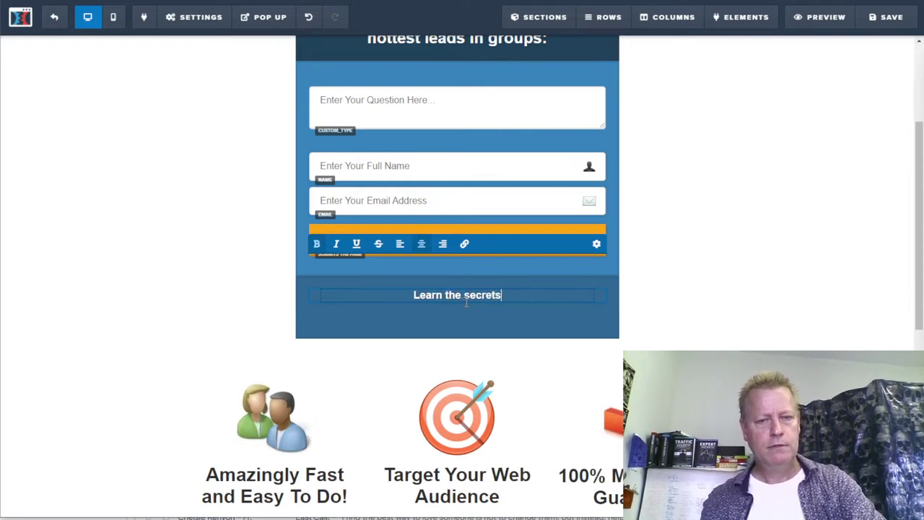
text( to get )
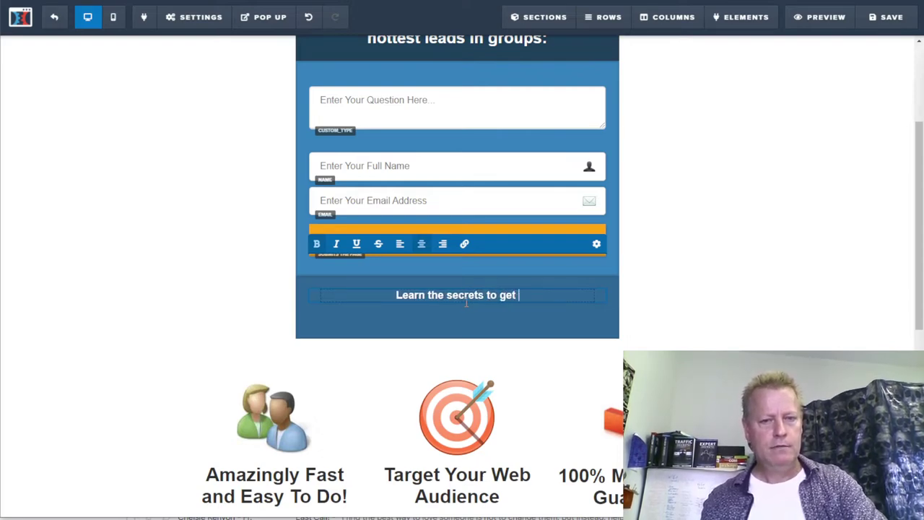
text(over 90% )
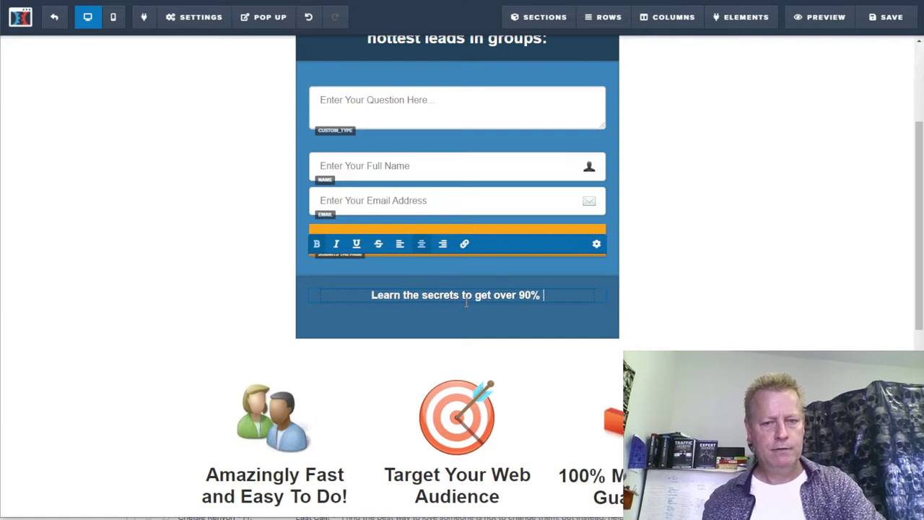
text(of new )
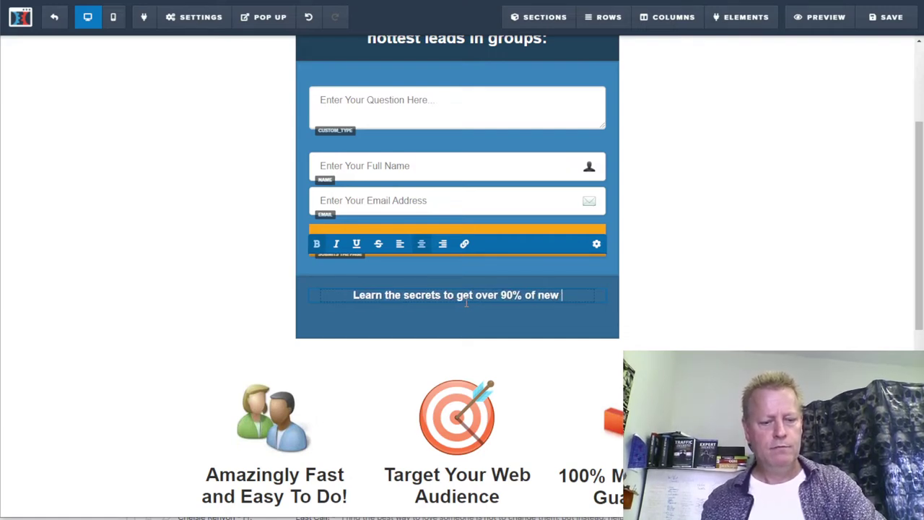
text(leads to repond to)
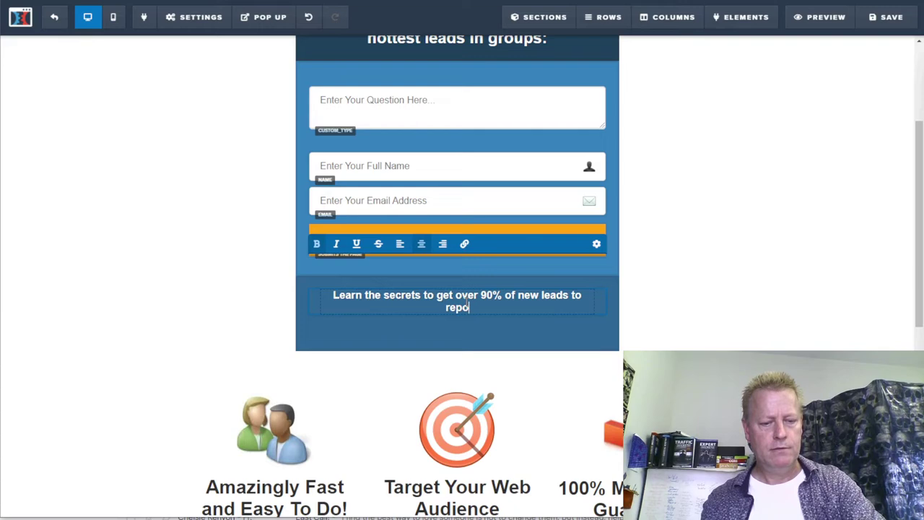
key(BackSpace)
key(BackSpace)
key(BackSpace)
key(BackSpace)
key(BackSpace)
key(BackSpace)
key(BackSpace)
key(BackSpace)
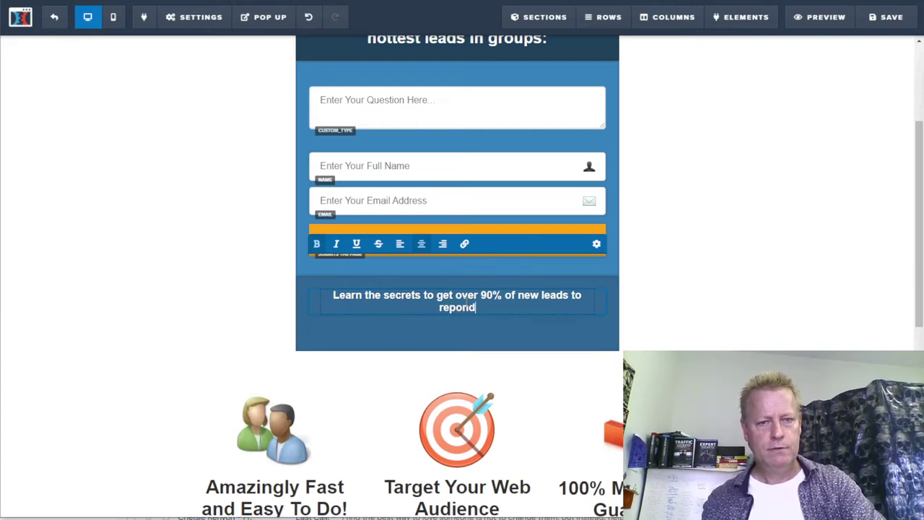
text(s)
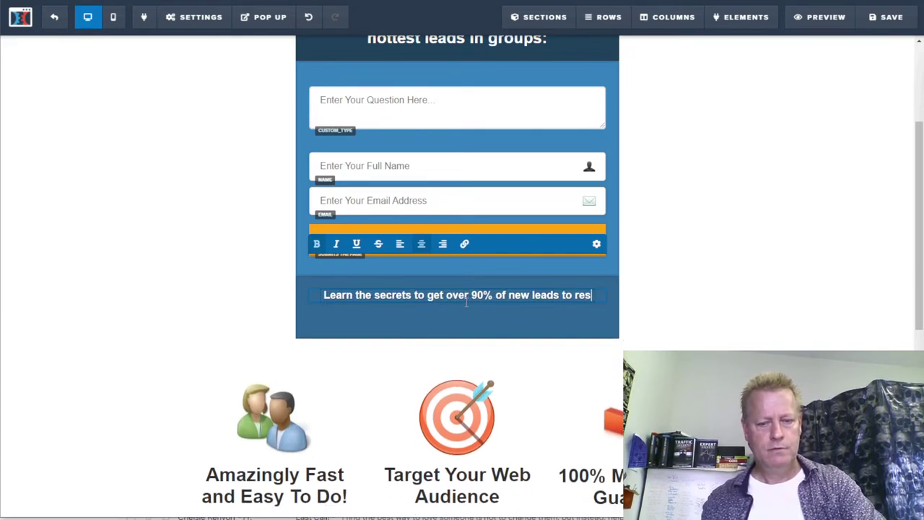
text(pond to you!)
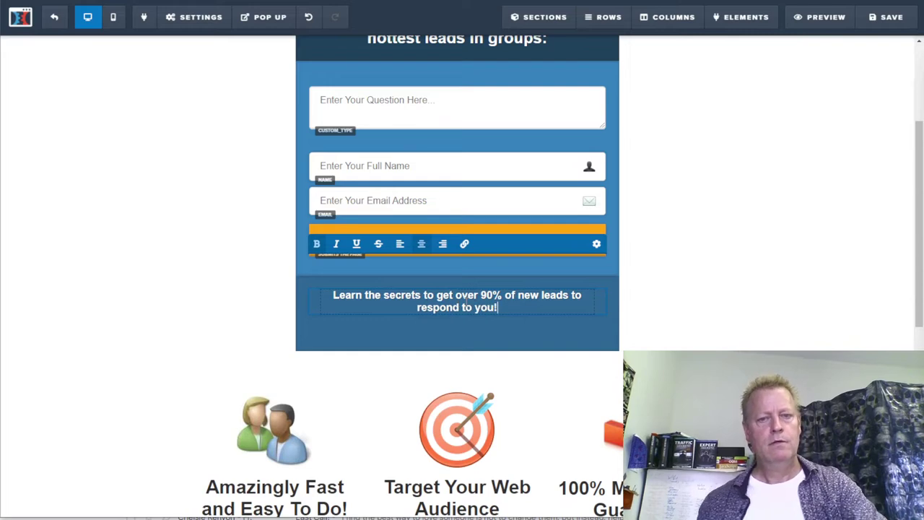
click(710, 292)
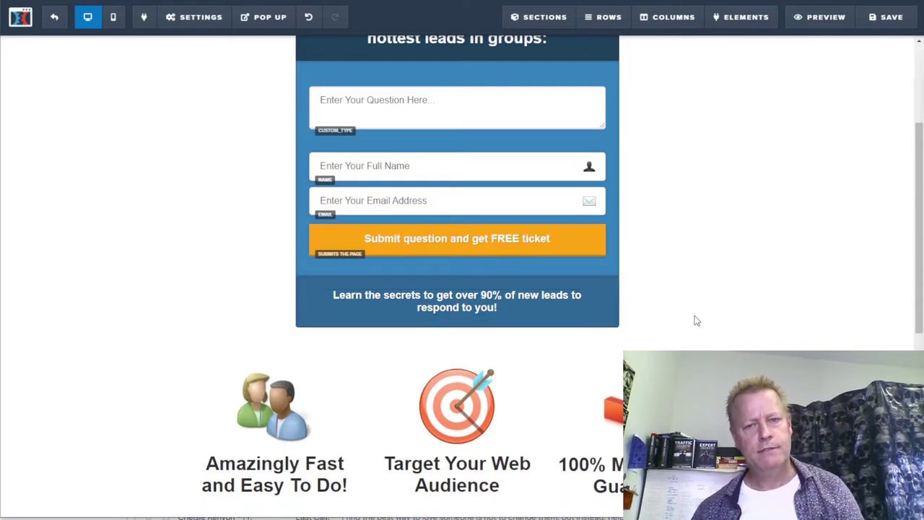
scroll(693, 320, up, 3)
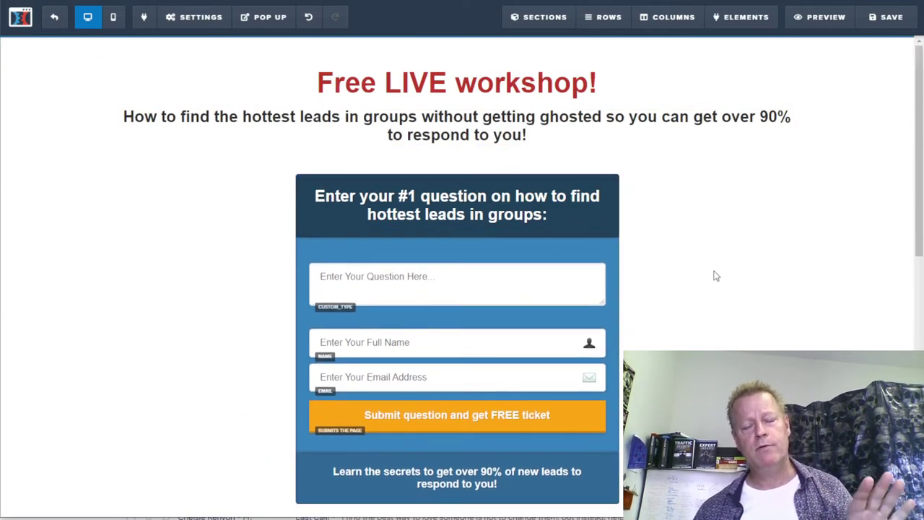
- Replace 'Money Back Guarantee' with 'Free Workshop' in the third feature heading
scroll(715, 276, down, 5)
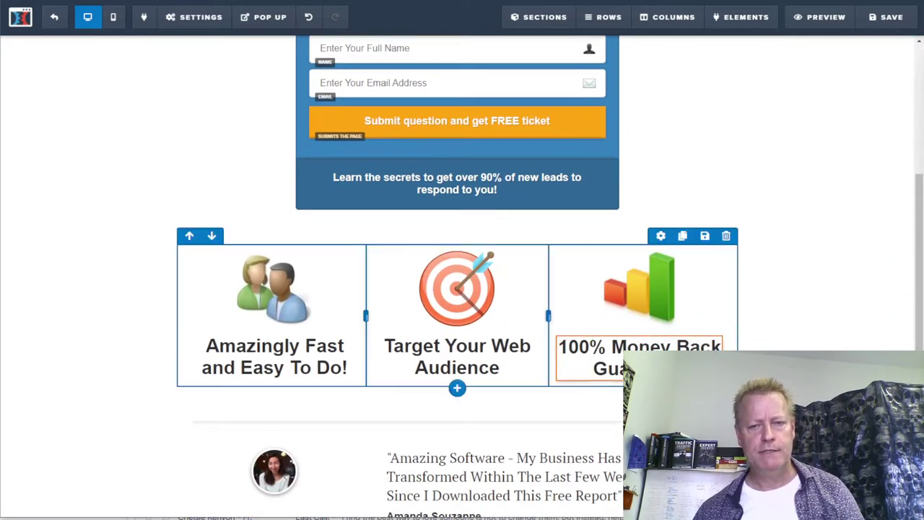
click(629, 371)
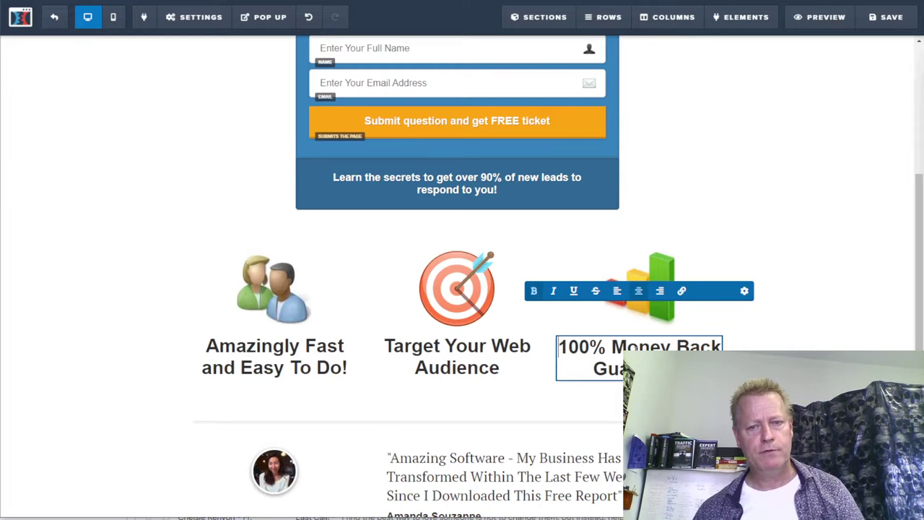
triple_click(629, 371)
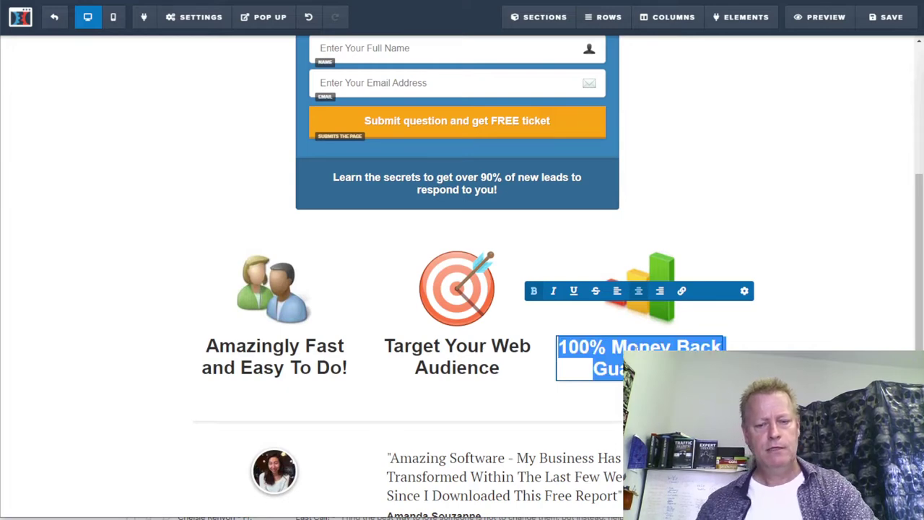
click(629, 371)
drag(611, 348, 639, 369)
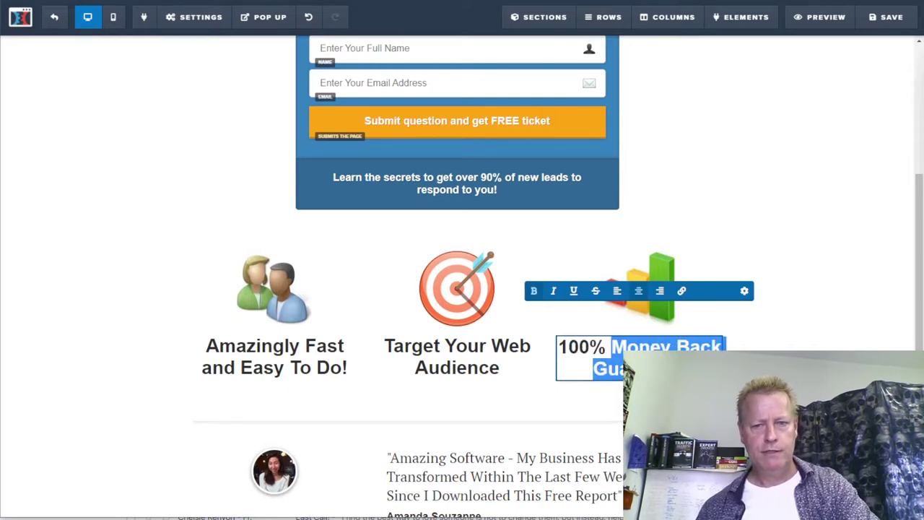
text(Free)
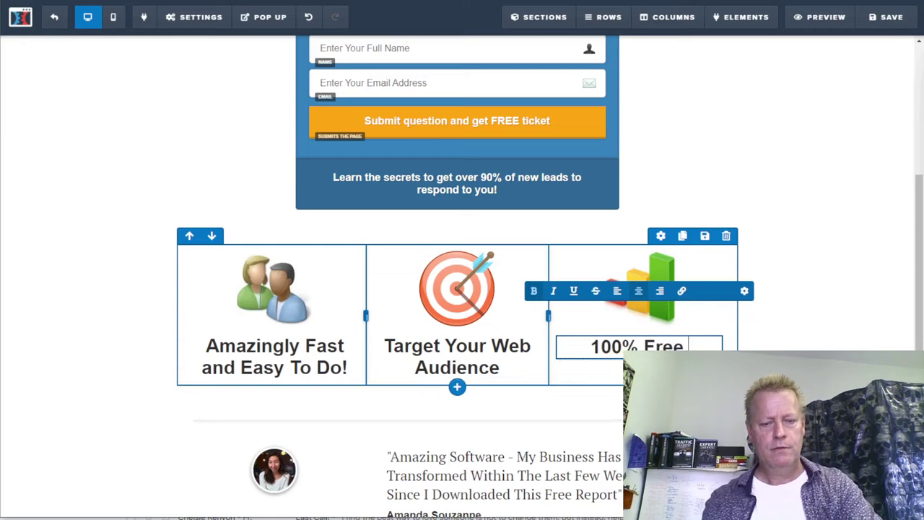
text( Workshop)
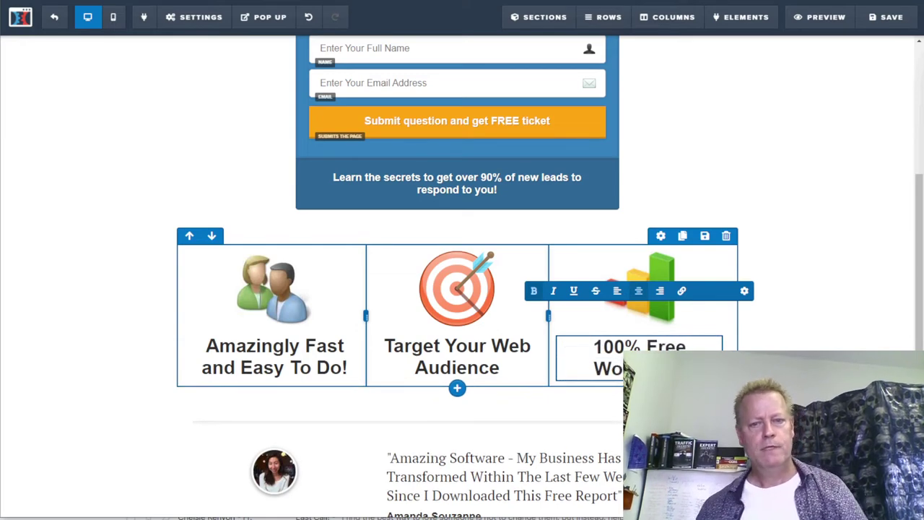
click(549, 401)
scroll(455, 347, down, 3)
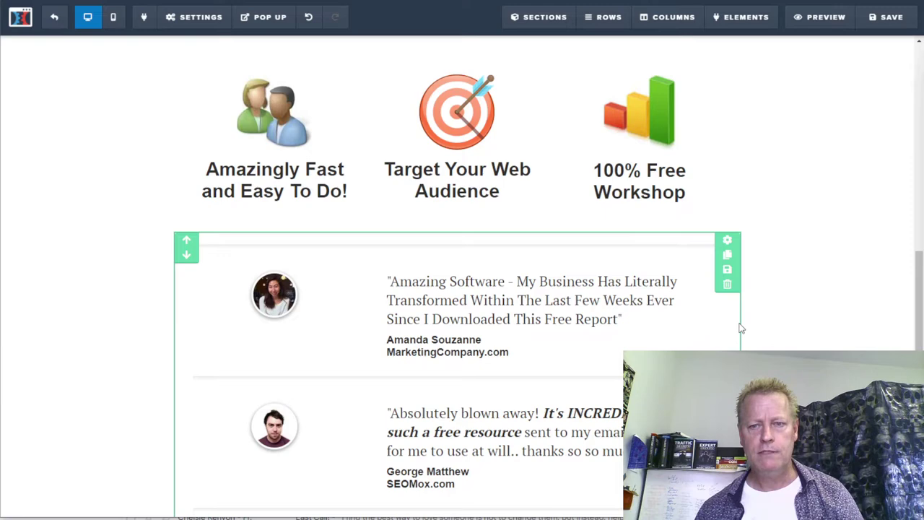
- Change the footer year to 2022 and the site name to 'Active Group Users'
click(728, 242)
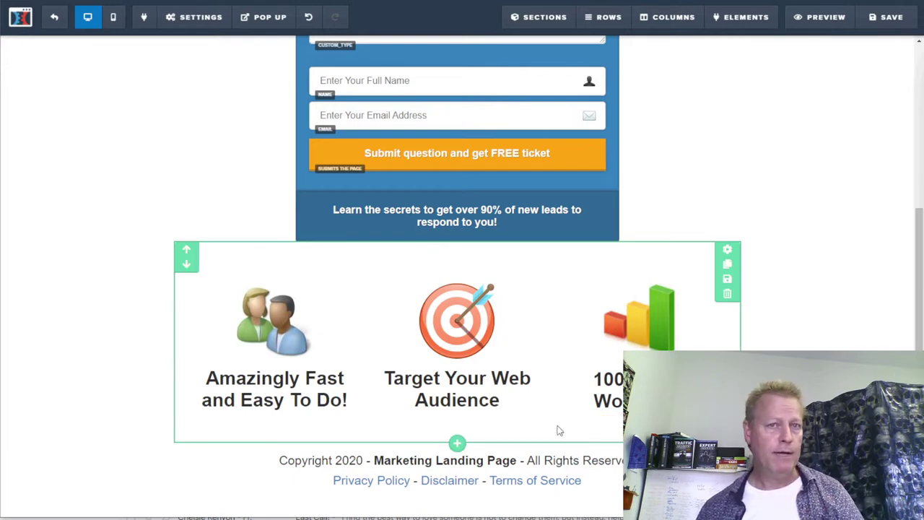
click(347, 460)
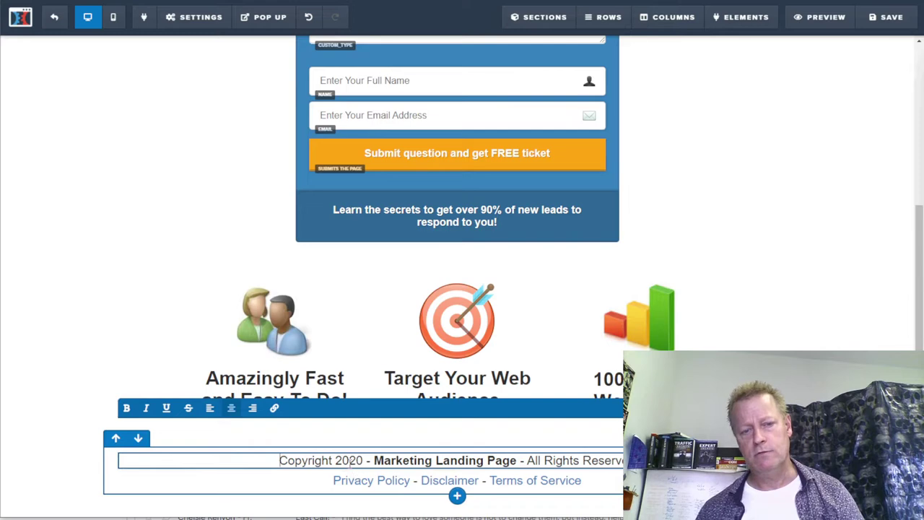
key(BackSpace)
text(2)
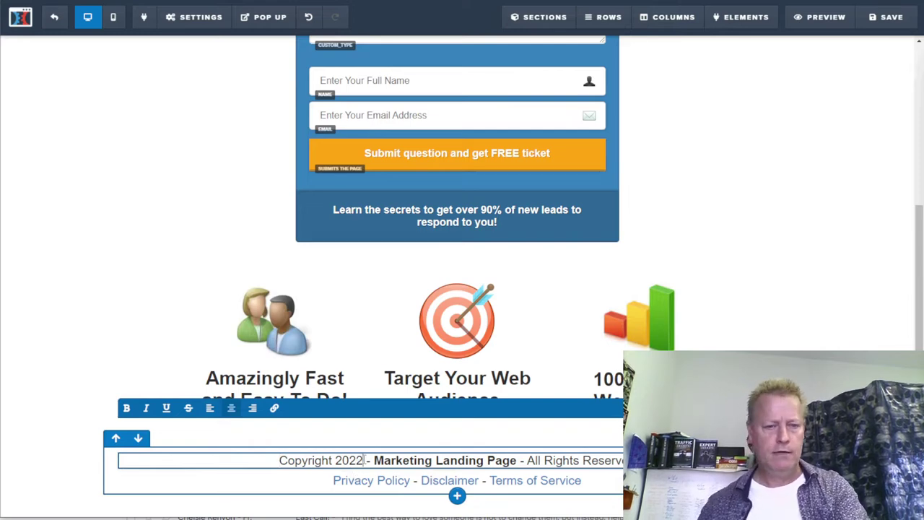
drag(374, 460, 517, 459)
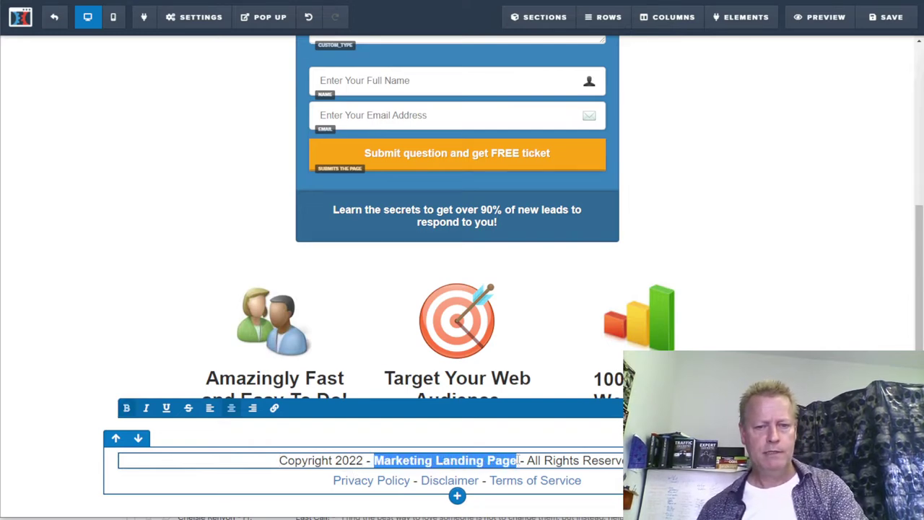
text(Active Group Users)
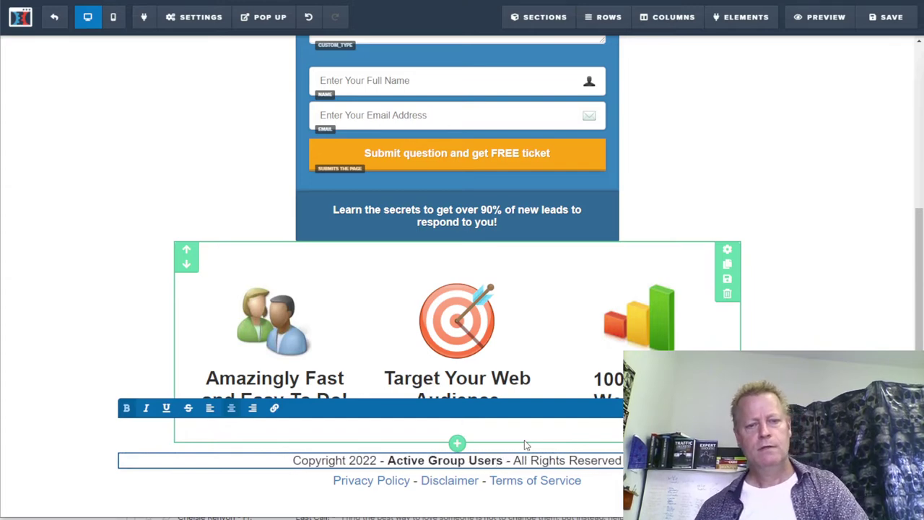
- Save the optin page with all its edits
click(870, 332)
scroll(839, 351, up, 4)
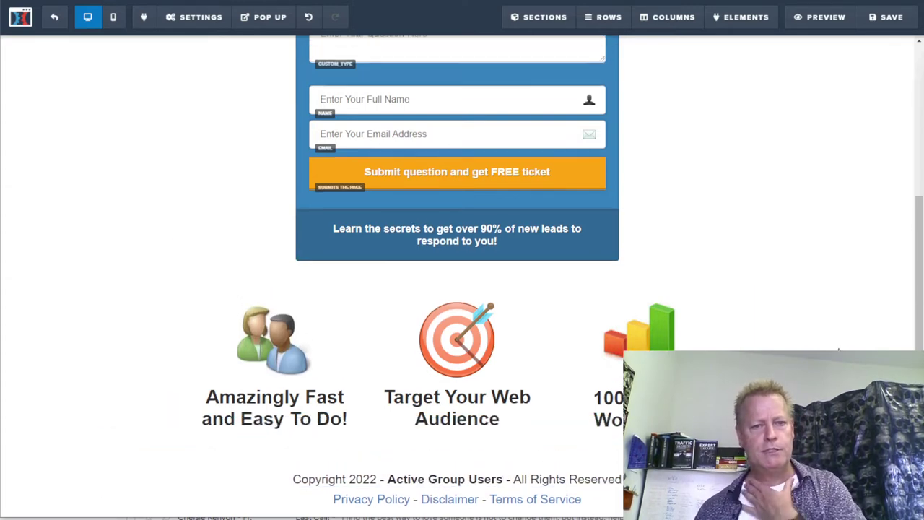
click(891, 21)
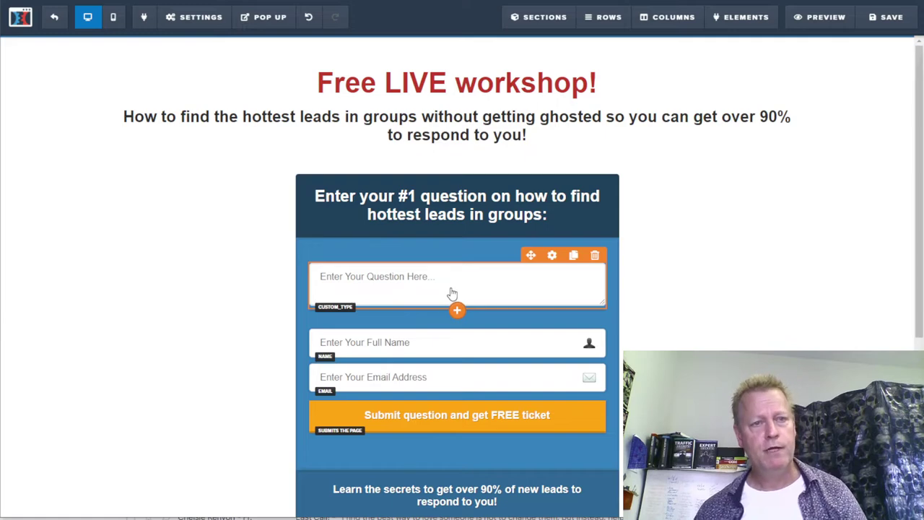
- Set the page's email integration to Aweber with the Add To List with Tag action
click(186, 18)
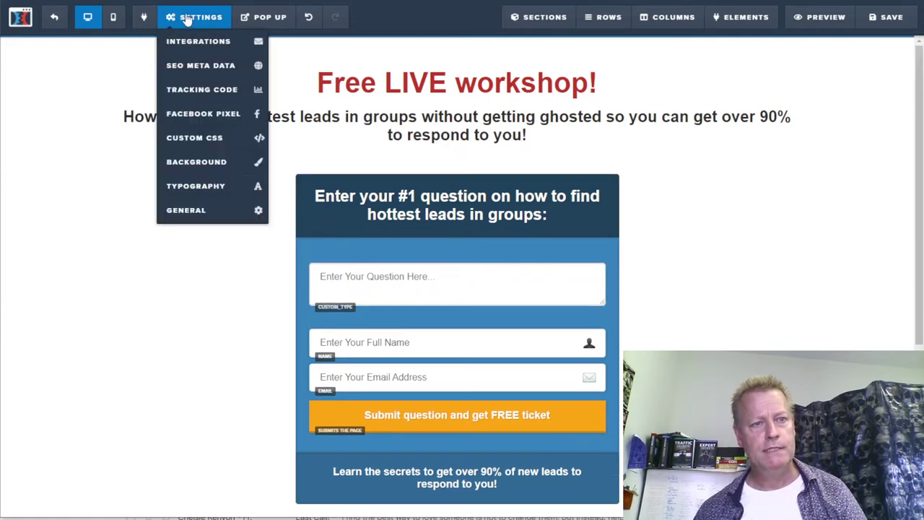
click(190, 42)
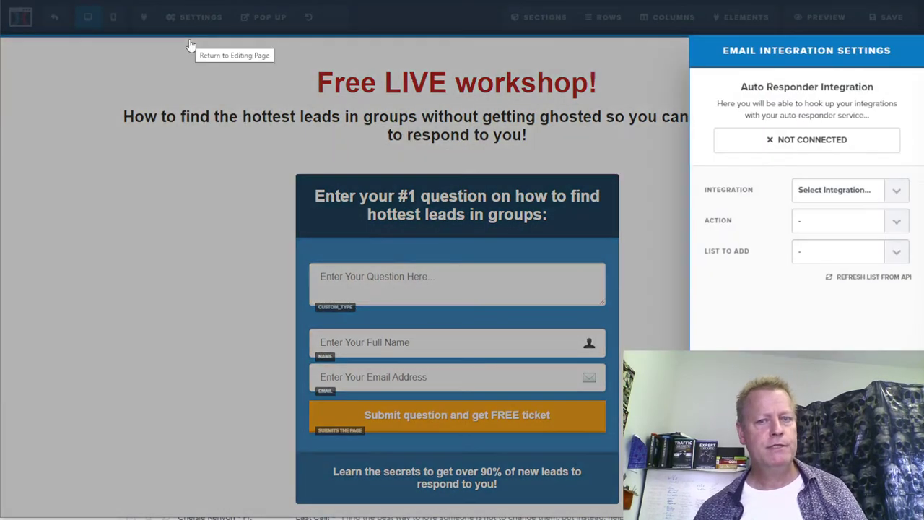
click(894, 193)
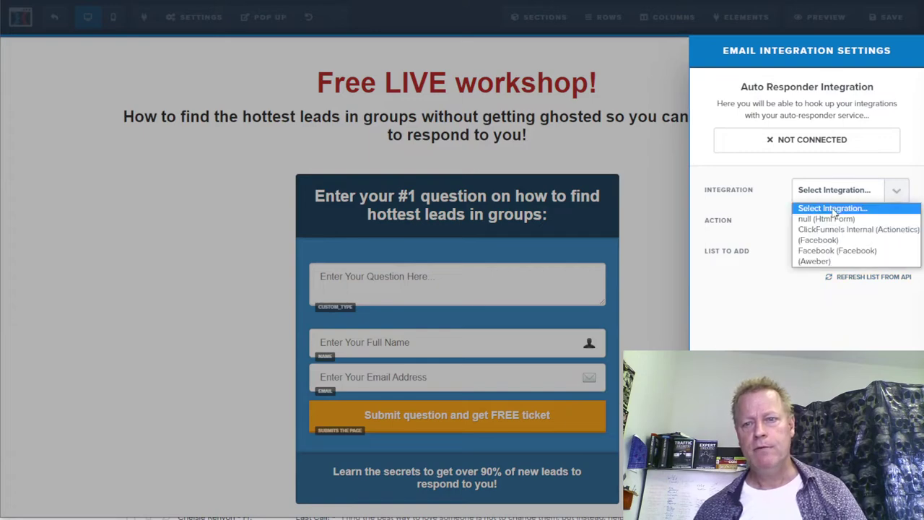
click(824, 261)
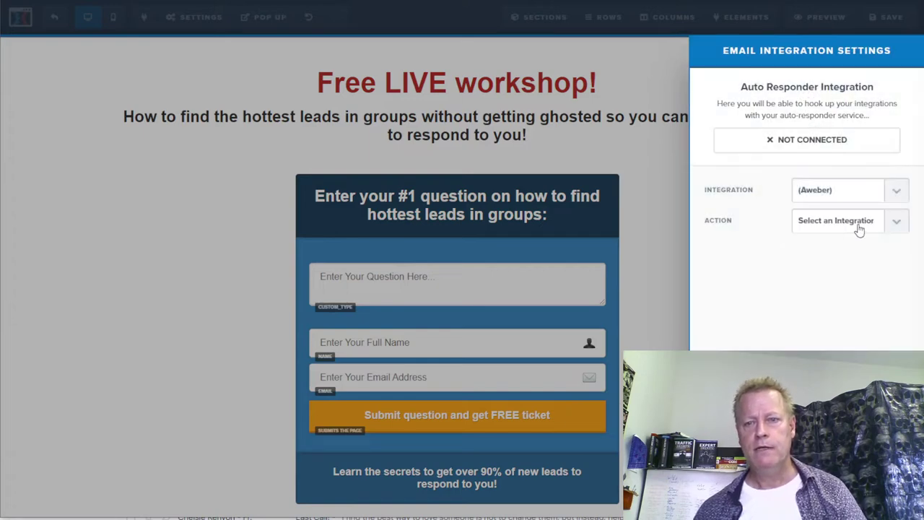
click(896, 224)
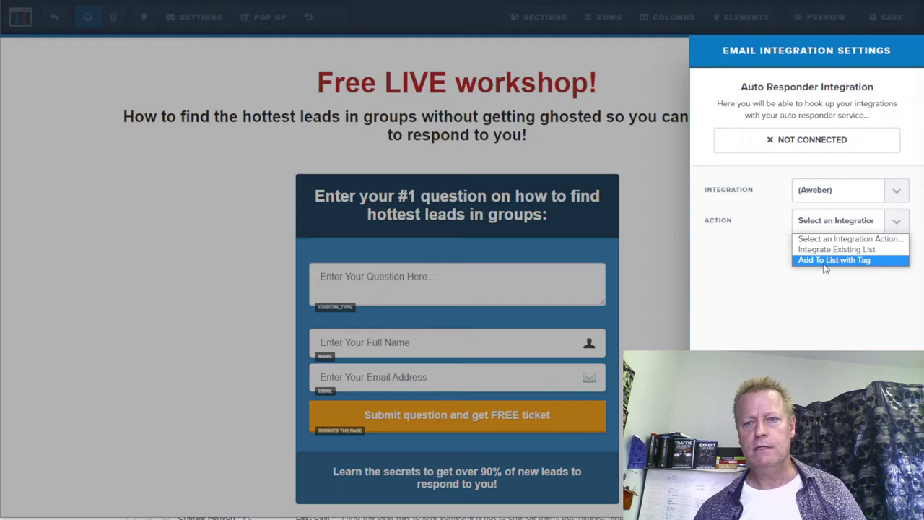
click(848, 262)
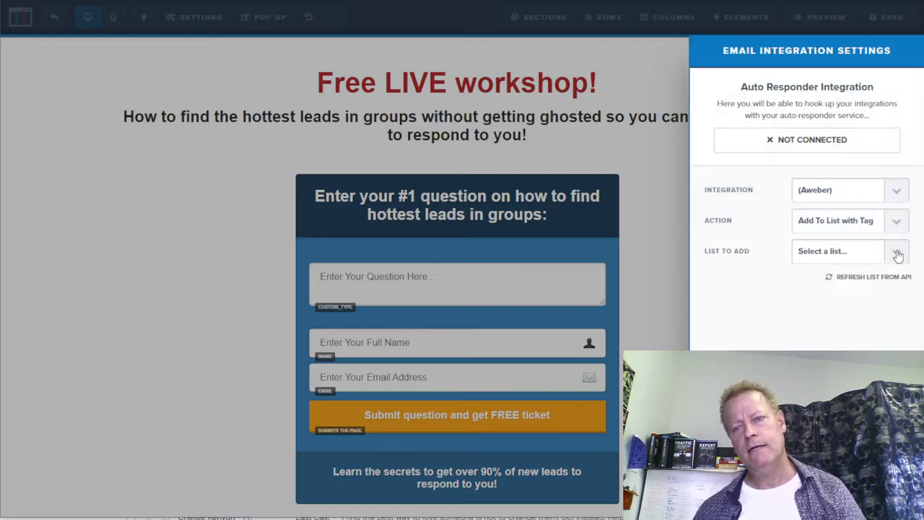
- Browse the AWeber lists without choosing one, close the integration panel, and open a new tab
click(898, 254)
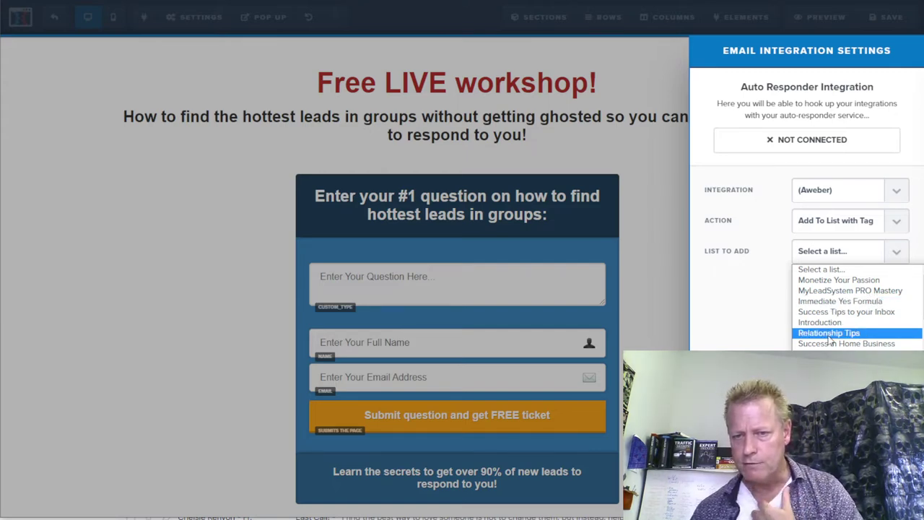
scroll(831, 341, down, 5)
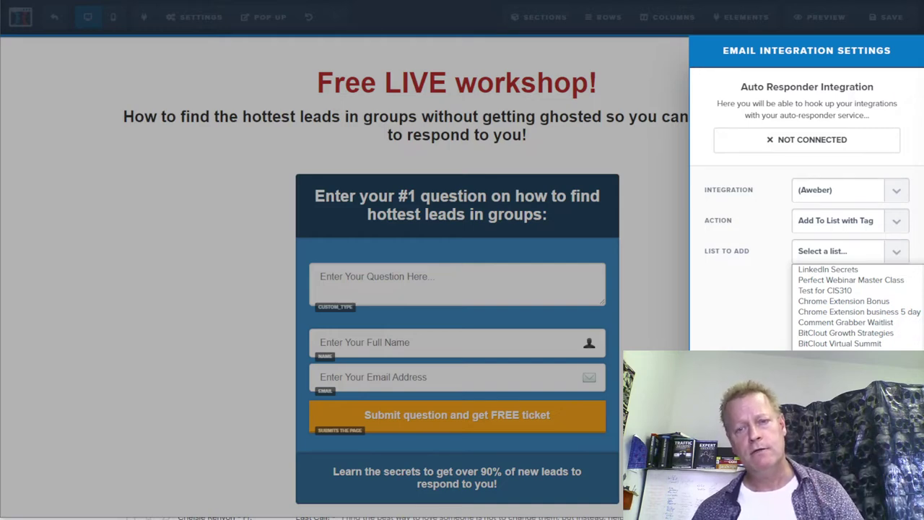
click(744, 320)
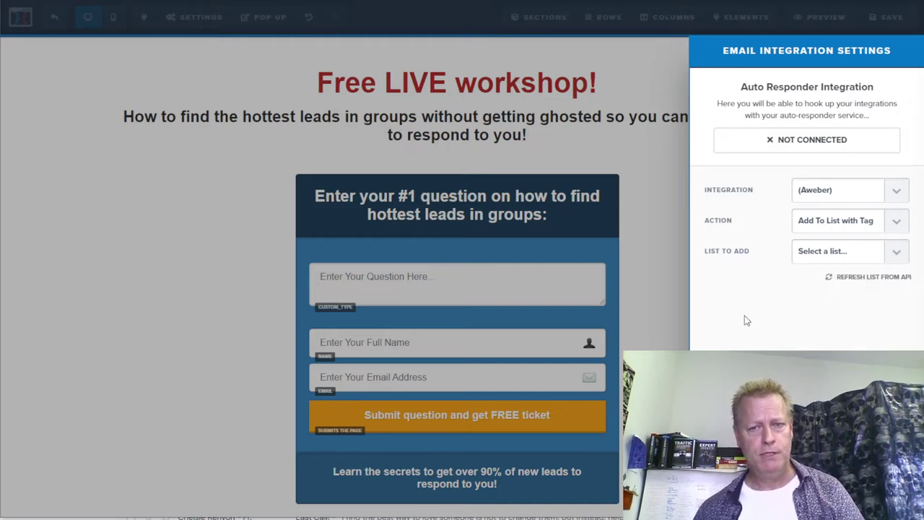
click(555, 117)
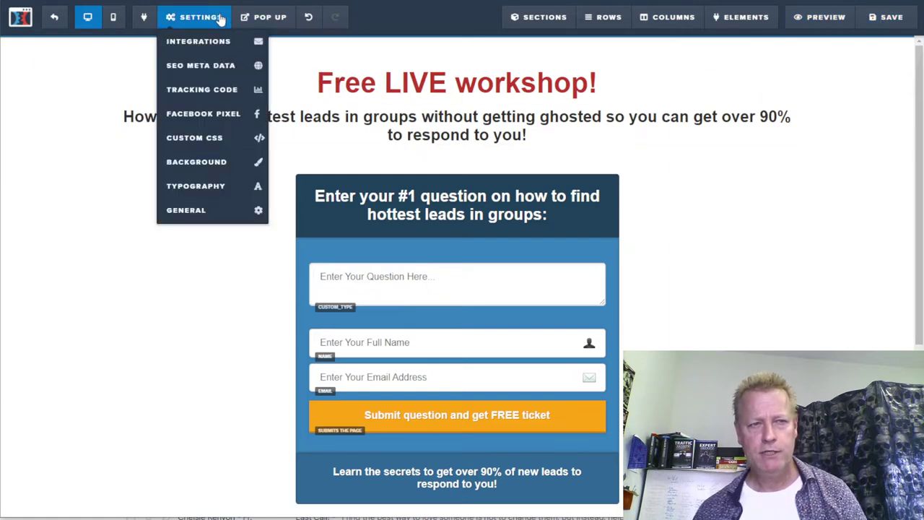
key(ctrl+t)
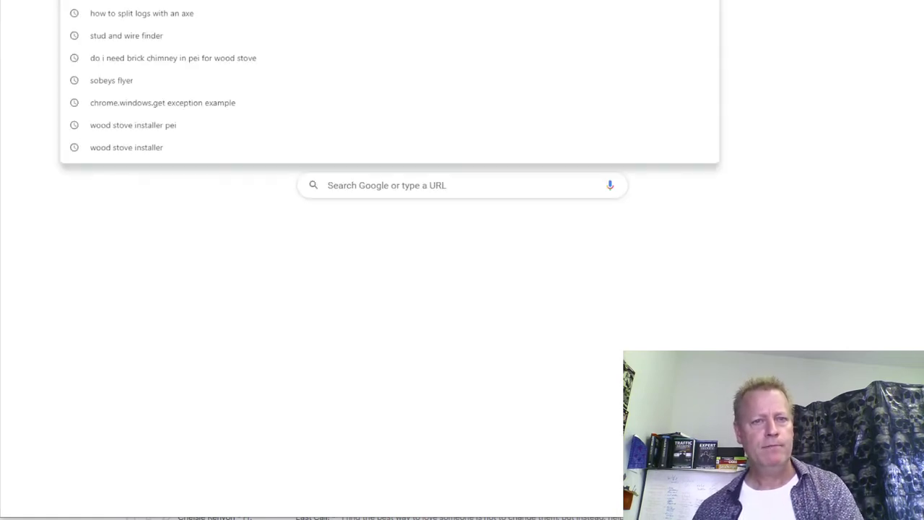
- Scroll the Ask Campaign Funnel free templates and open the LUMINOS template card
text(aweber)
click(490, 73)
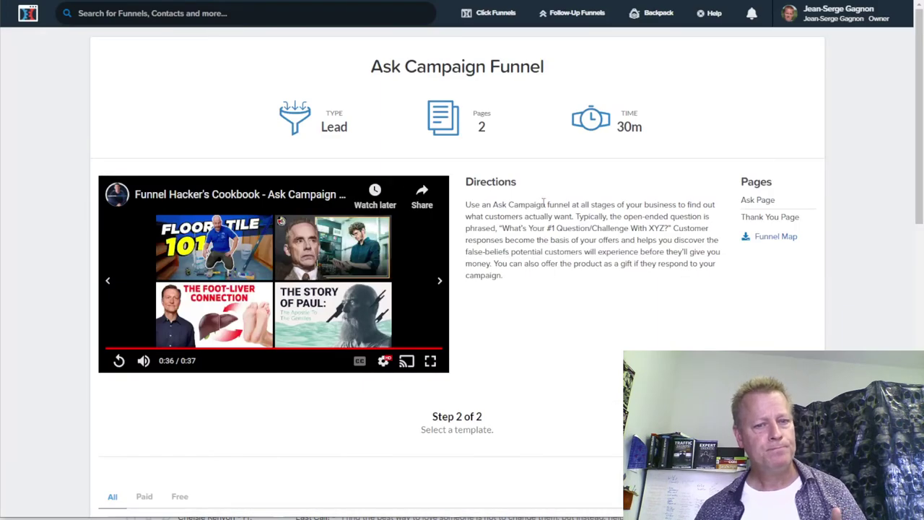
scroll(545, 204, down, 3)
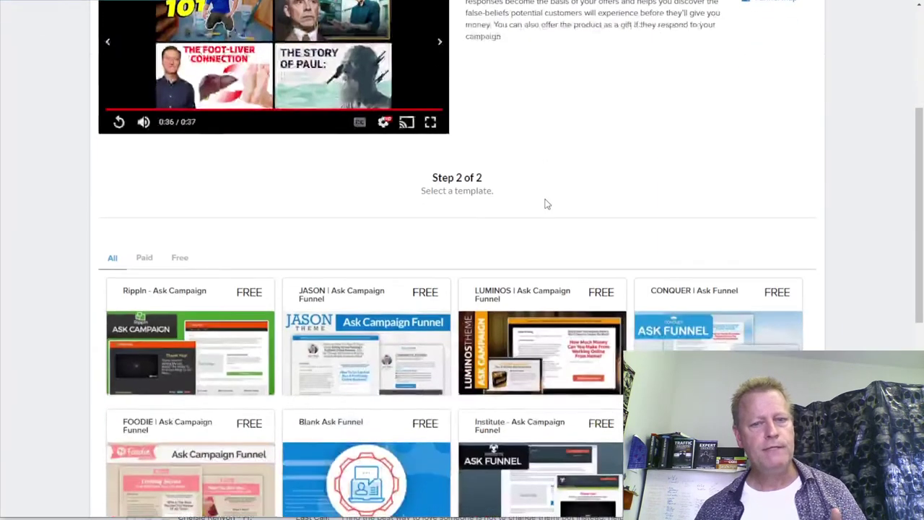
scroll(545, 205, down, 3)
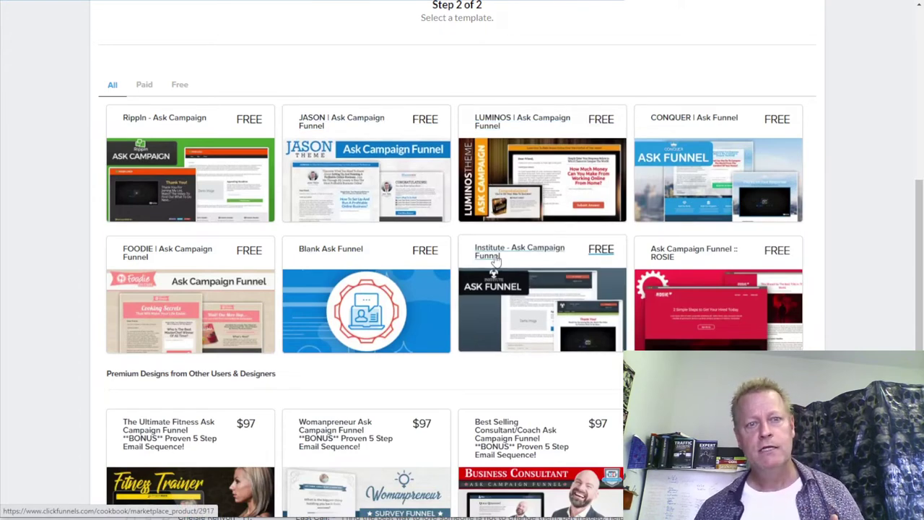
click(551, 180)
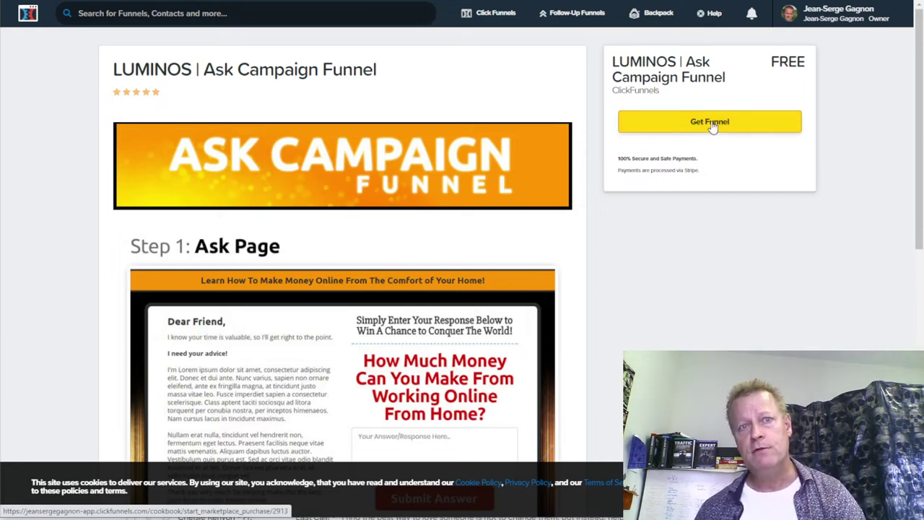
- Review the LUMINOS Ask Page and 'Congratulations!' Thank You Page previews
scroll(442, 187, down, 3)
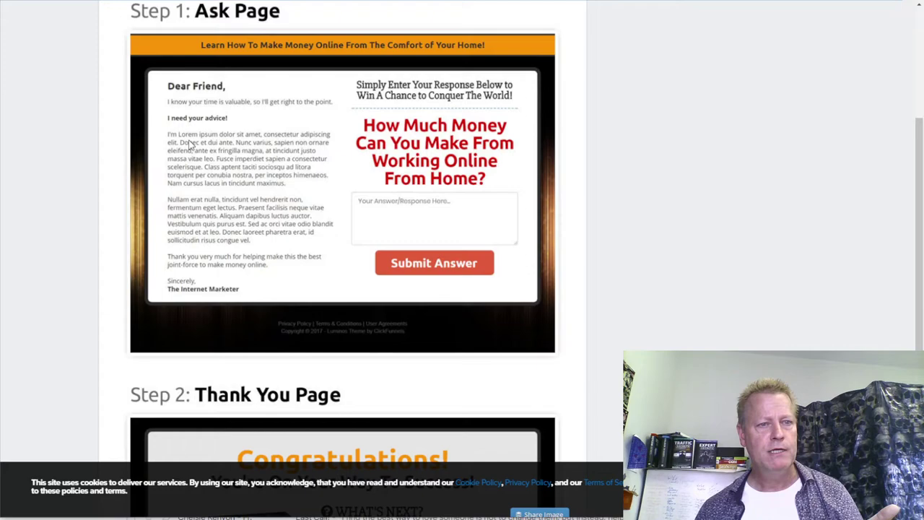
scroll(312, 372, down, 4)
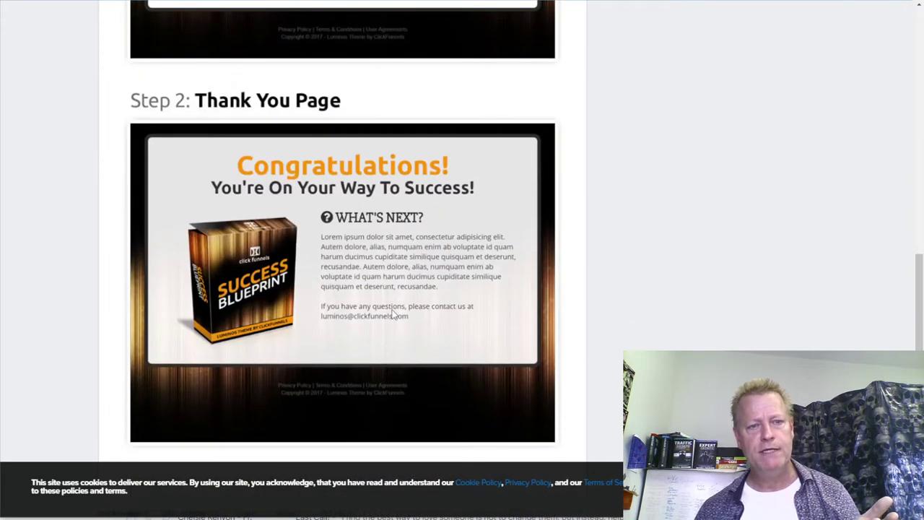
scroll(395, 315, up, 5)
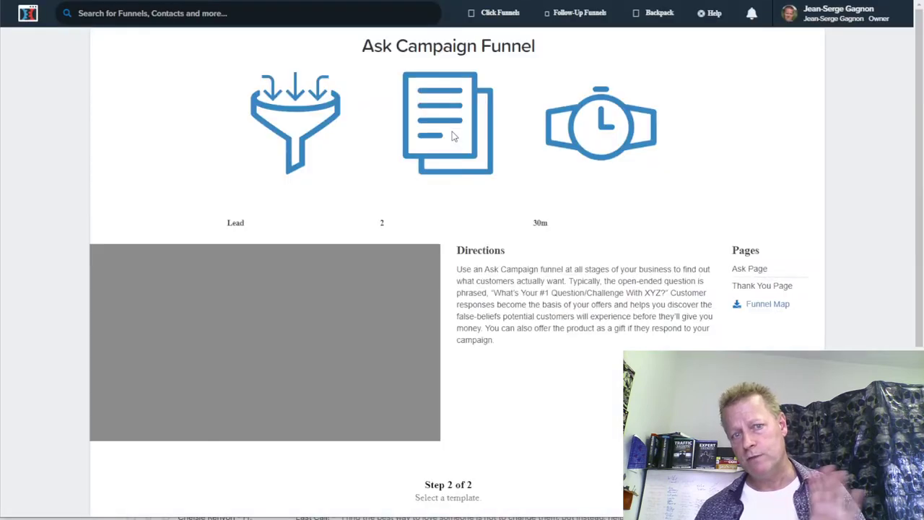
- Return to the Ask Campaign Funnel gallery and scroll through its free and premium templates
click(454, 136)
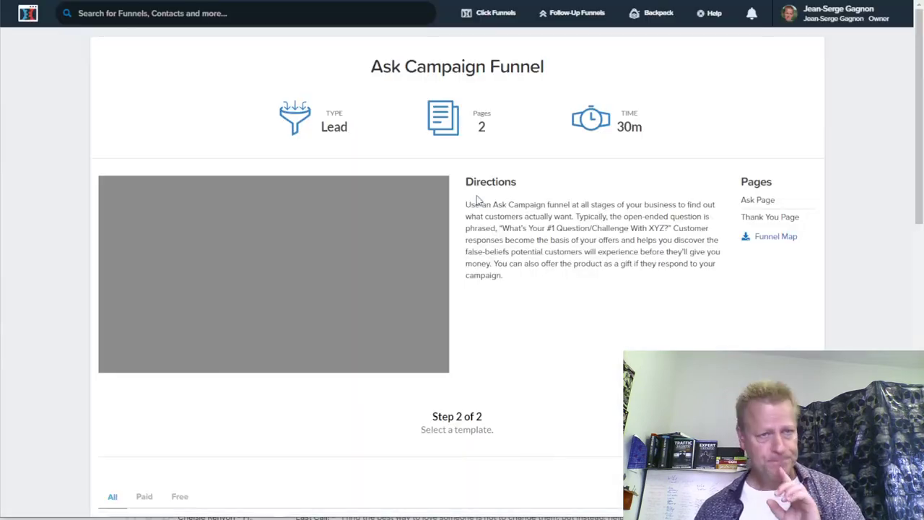
scroll(543, 238, down, 4)
scroll(543, 239, down, 4)
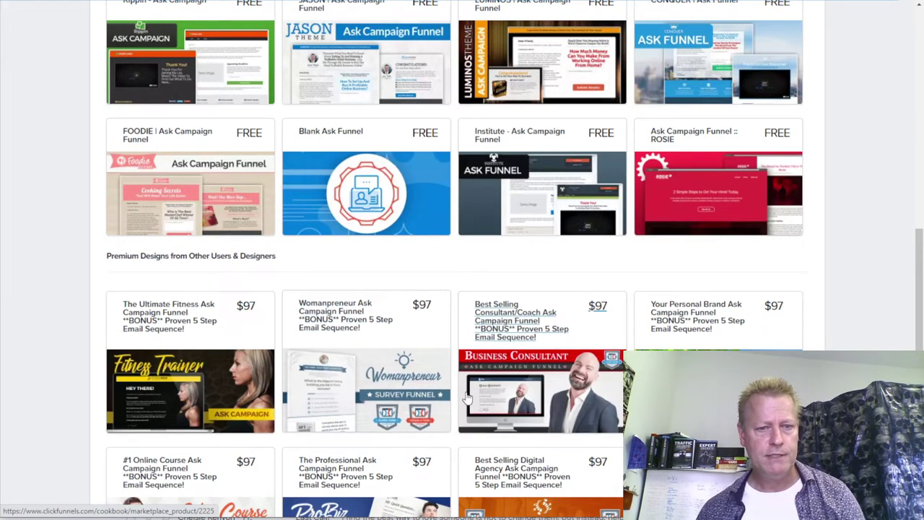
scroll(516, 383, down, 3)
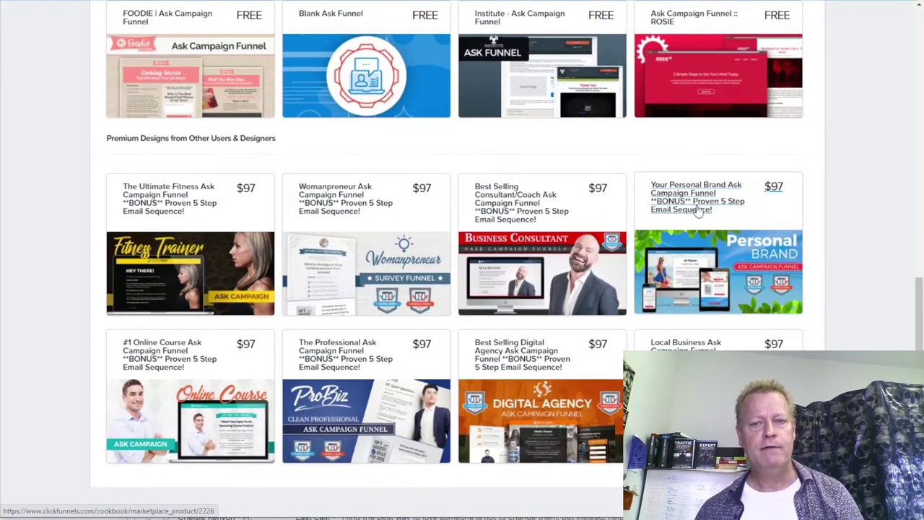
scroll(423, 325, up, 1)
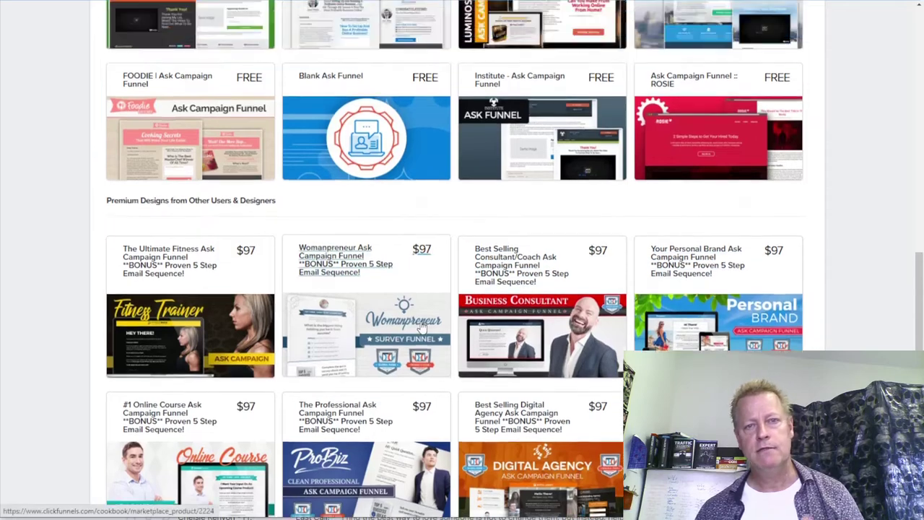
scroll(423, 327, up, 3)
scroll(422, 327, up, 1)
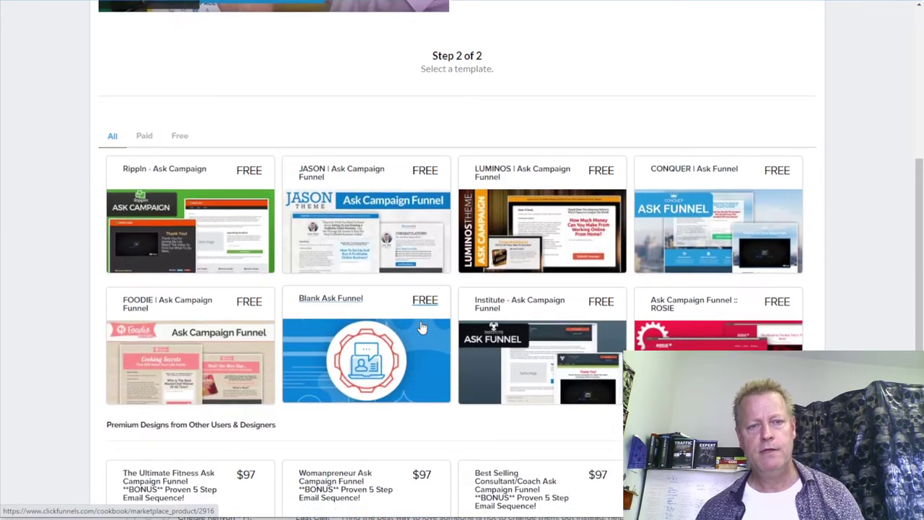
scroll(390, 246, down, 4)
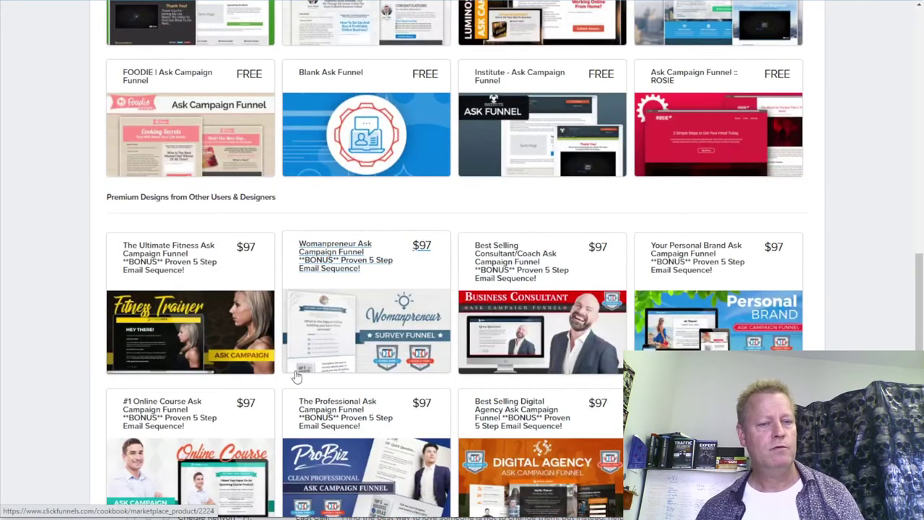
scroll(296, 375, down, 2)
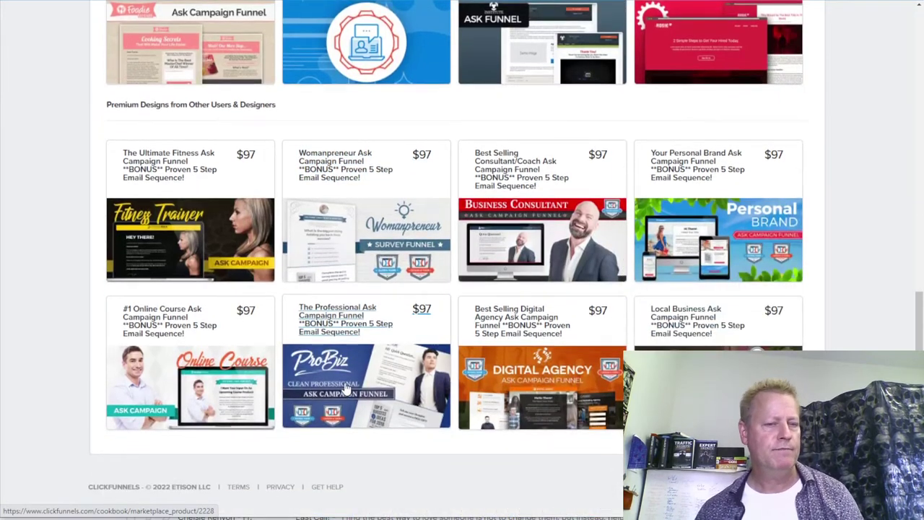
scroll(346, 389, up, 9)
scroll(346, 389, up, 3)
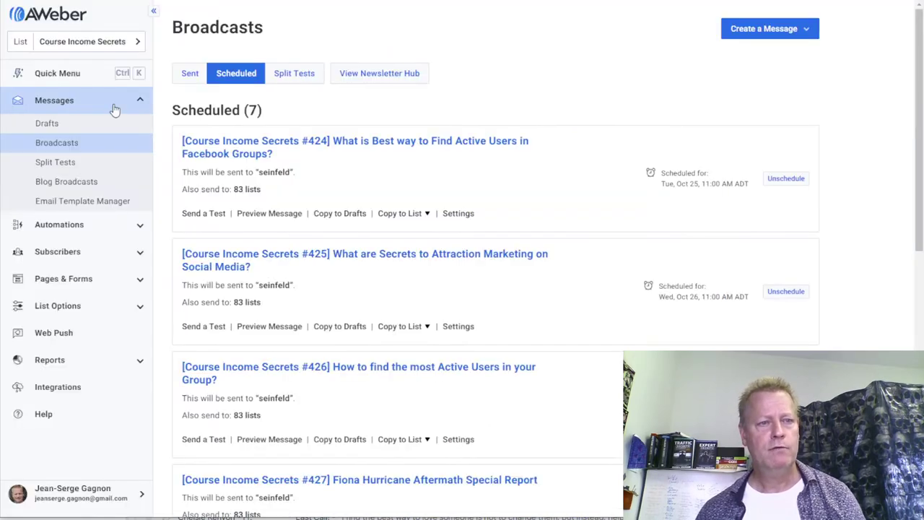
- Start a new AWeber list, entering the company name and business website, then continue
click(82, 42)
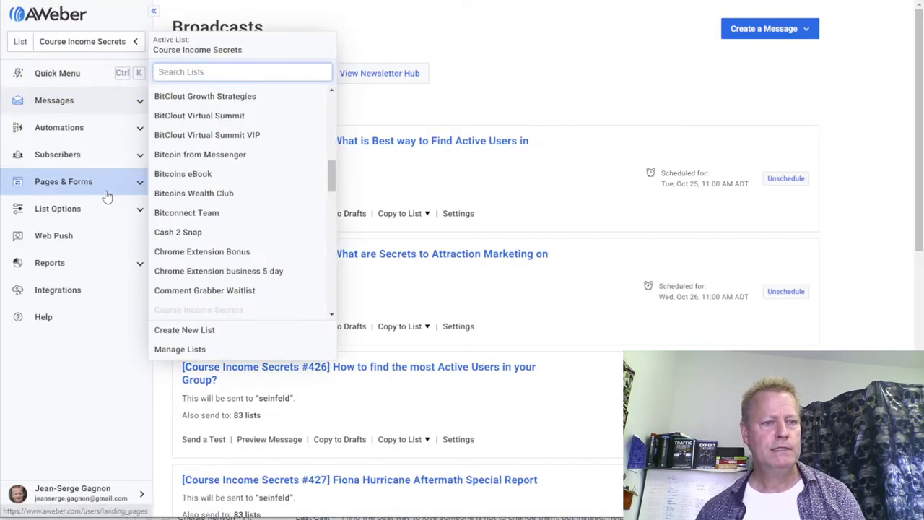
click(201, 333)
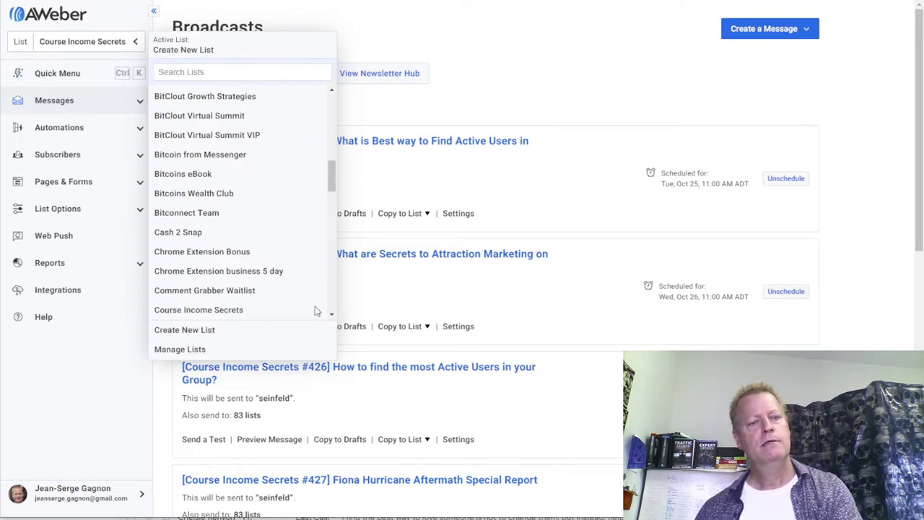
click(222, 330)
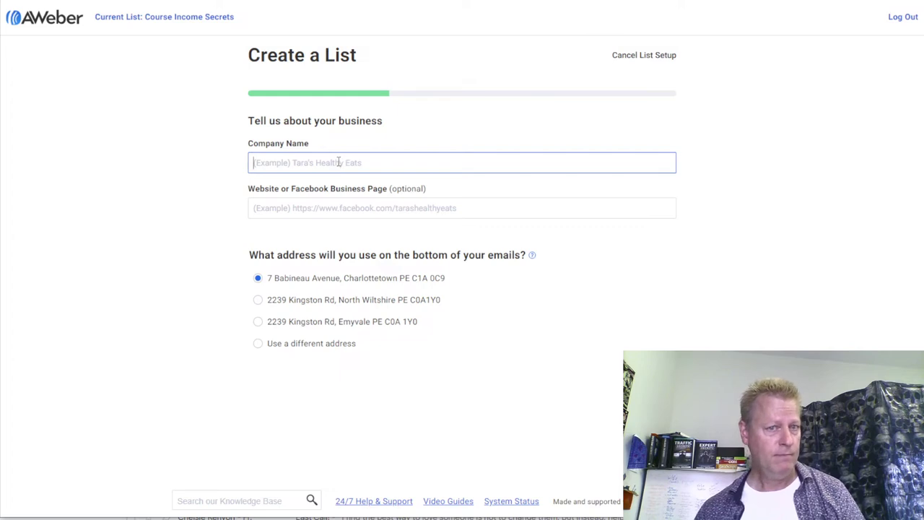
text(Ac)
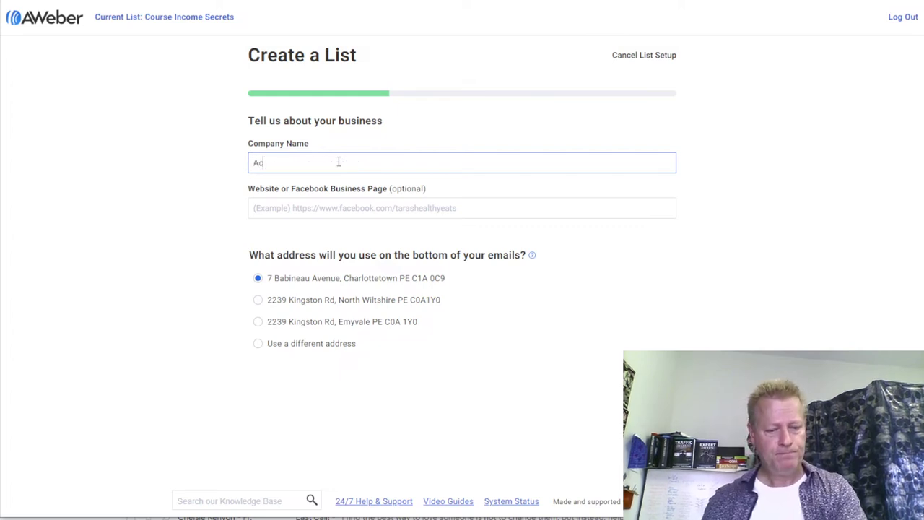
text(tive Group Users)
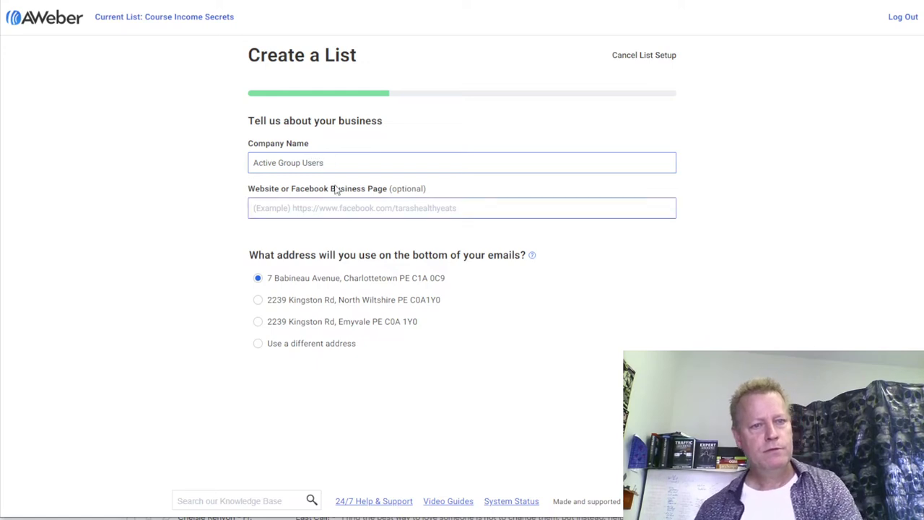
drag(345, 162, 229, 159)
text(Jean)
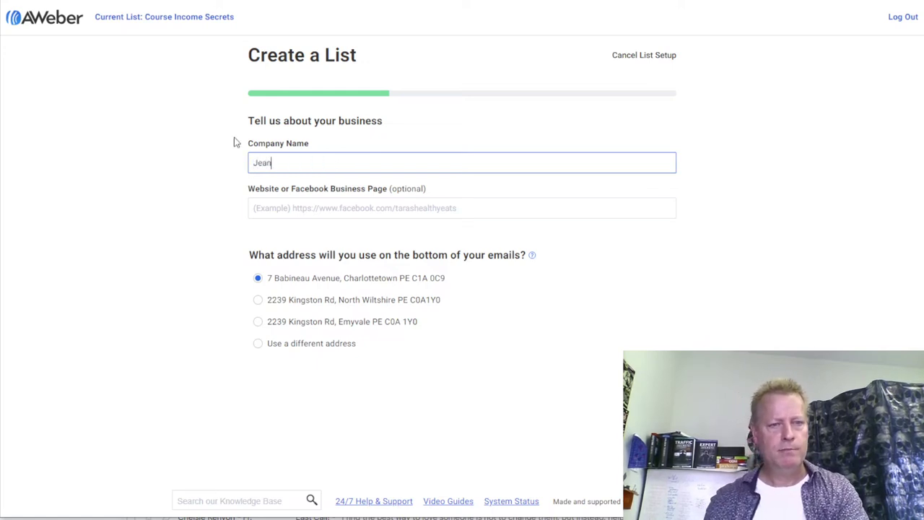
text(-Serge Gagnon)
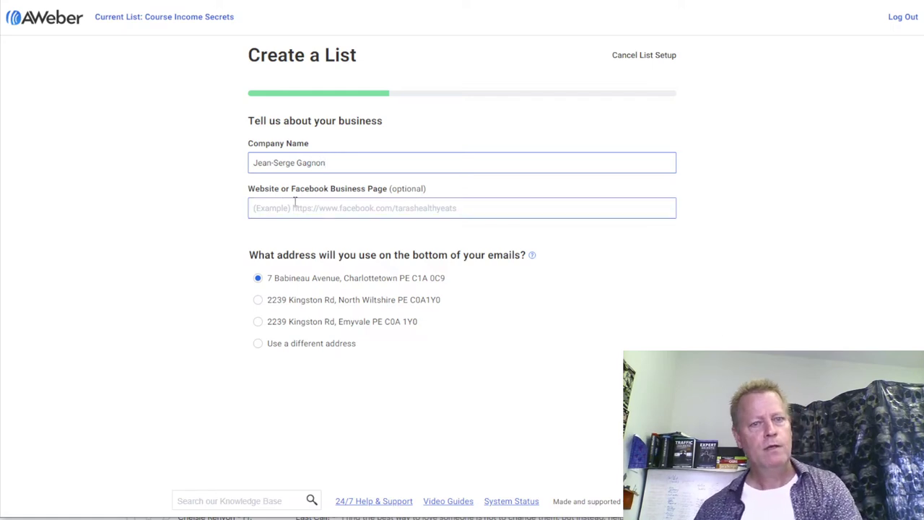
click(321, 205)
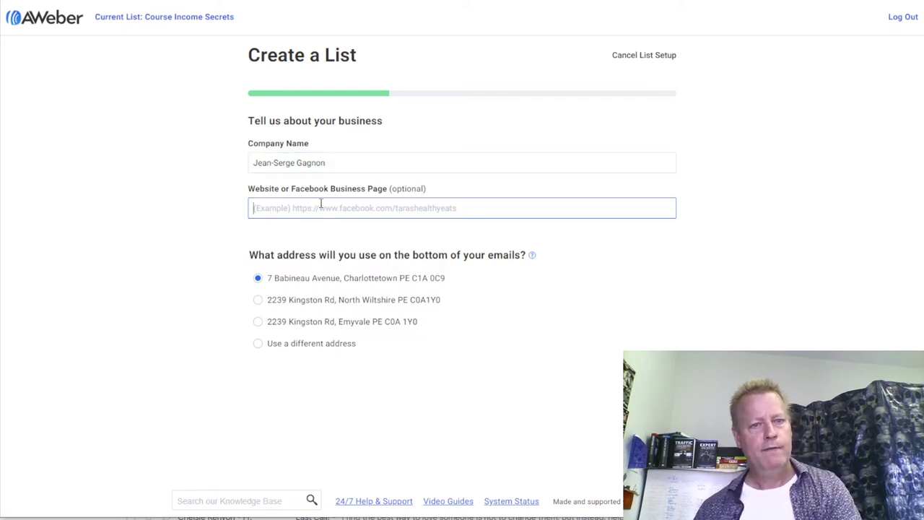
text(http)
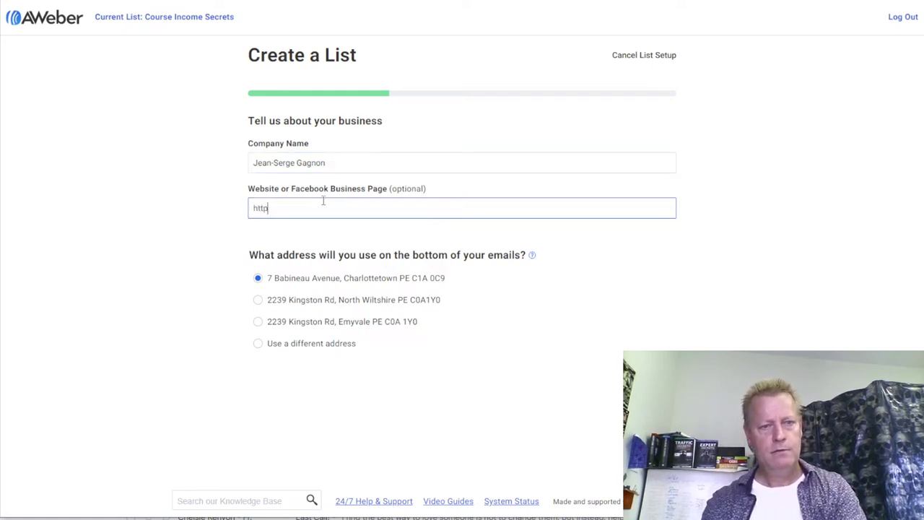
text(s://jea)
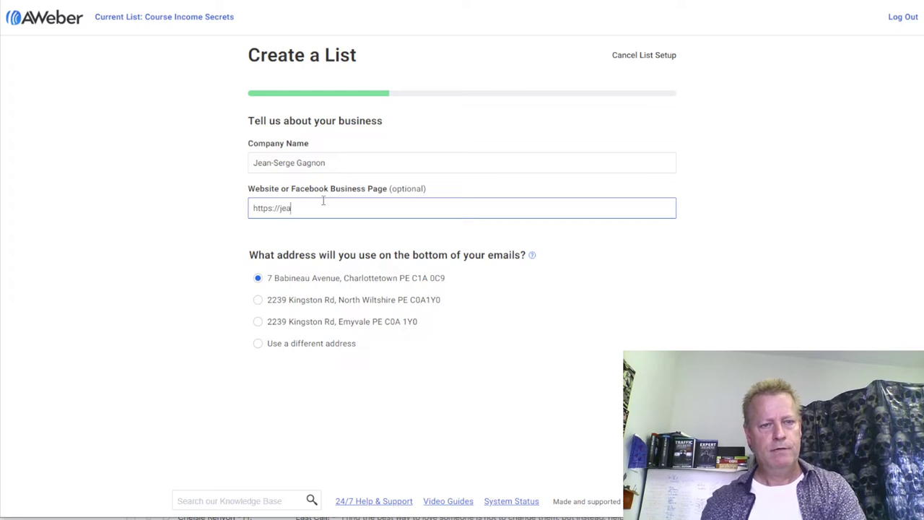
text(nsergegagnon.com)
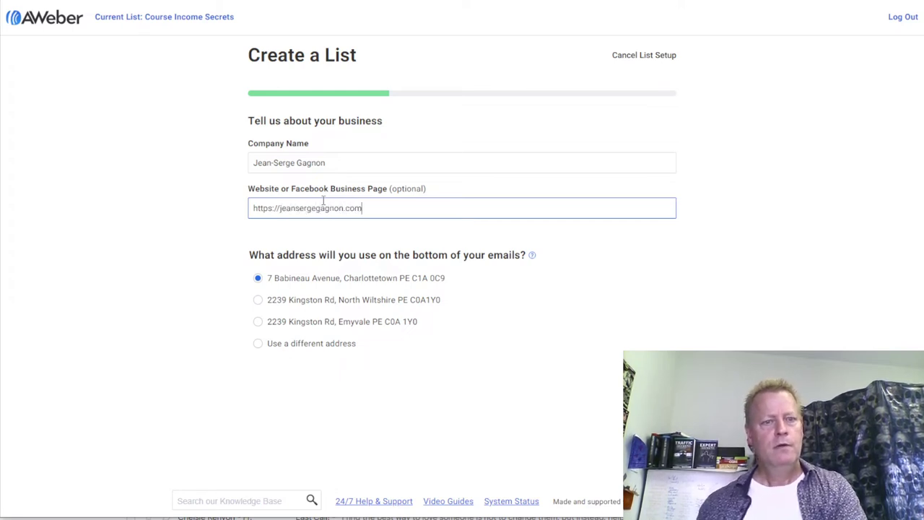
click(646, 390)
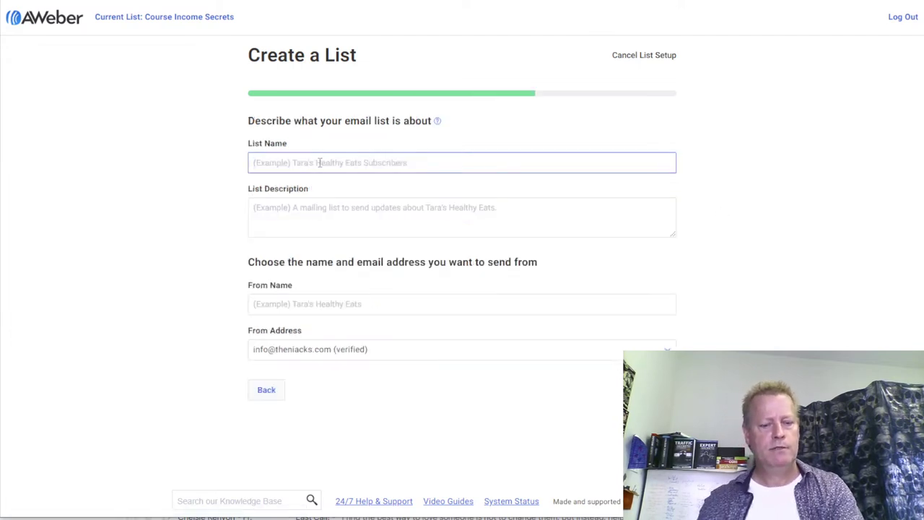
- Name the list 'Active Group Users Workshop' and paste in its full list description
text(Active Group U)
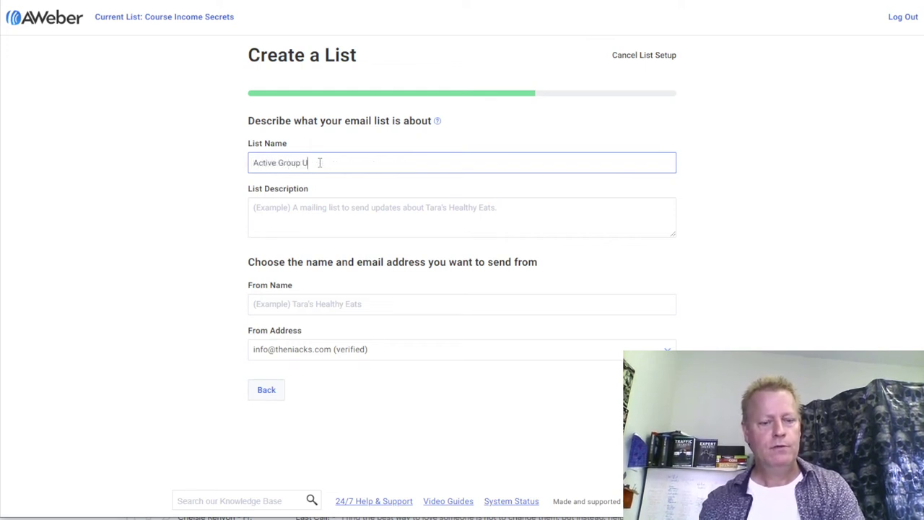
text(sers Workshop)
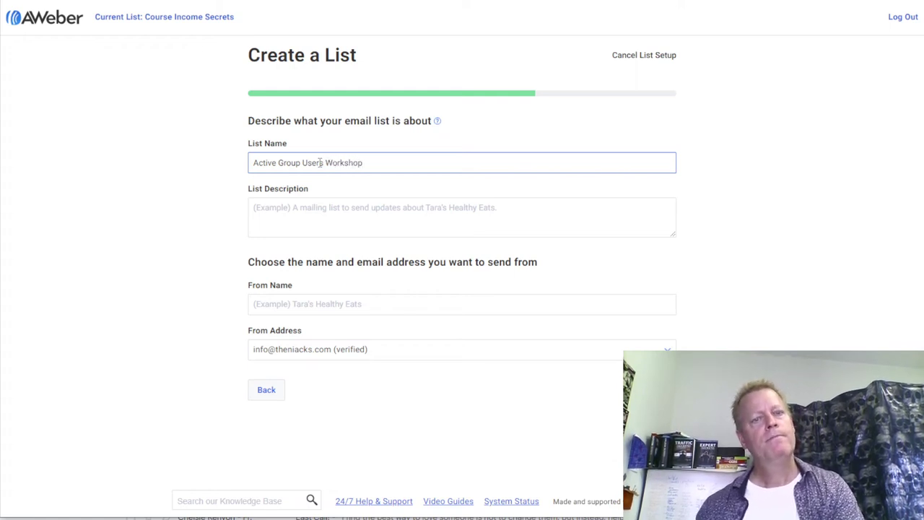
click(335, 221)
click(339, 211)
text(Learn how to )
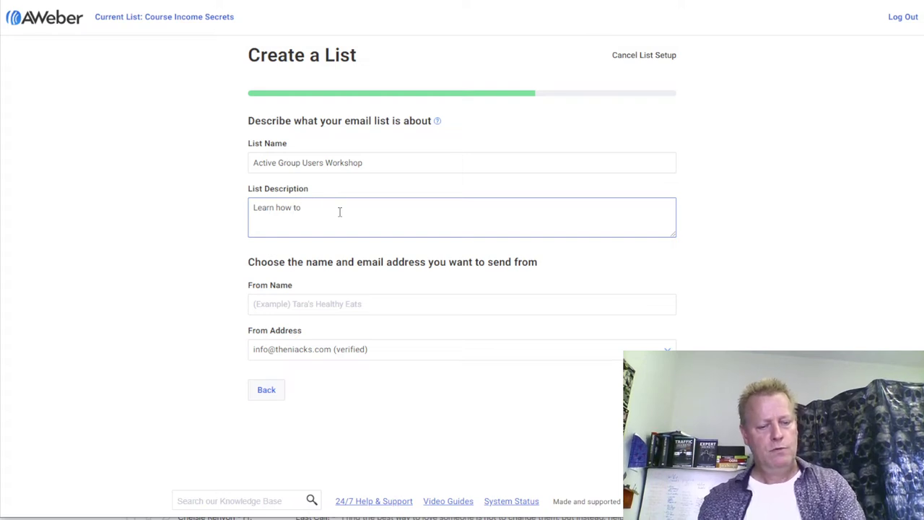
text(find the hottest leads)
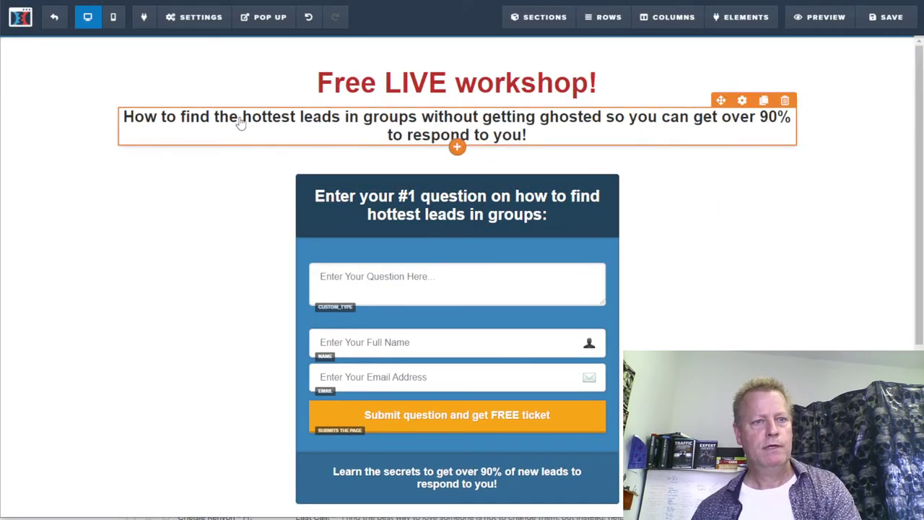
click(241, 123)
triple_click(271, 117)
key(ctrl+c)
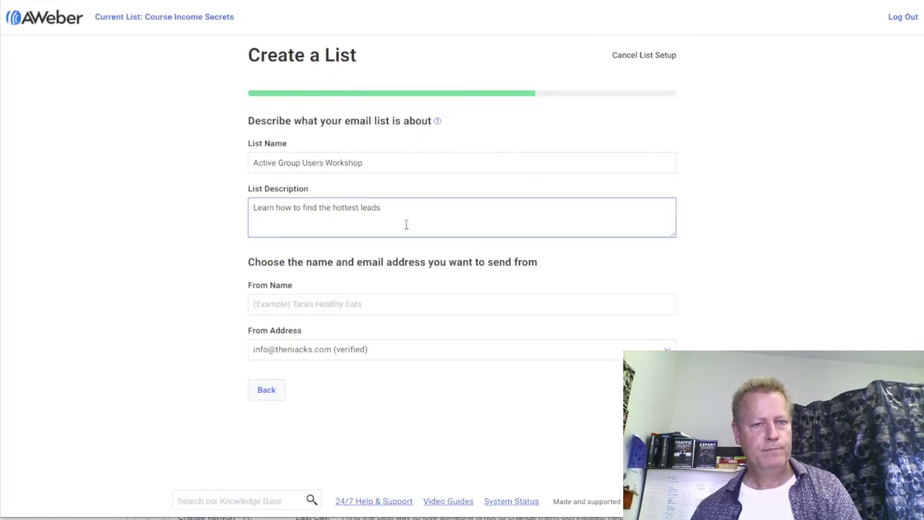
drag(277, 209, 441, 212)
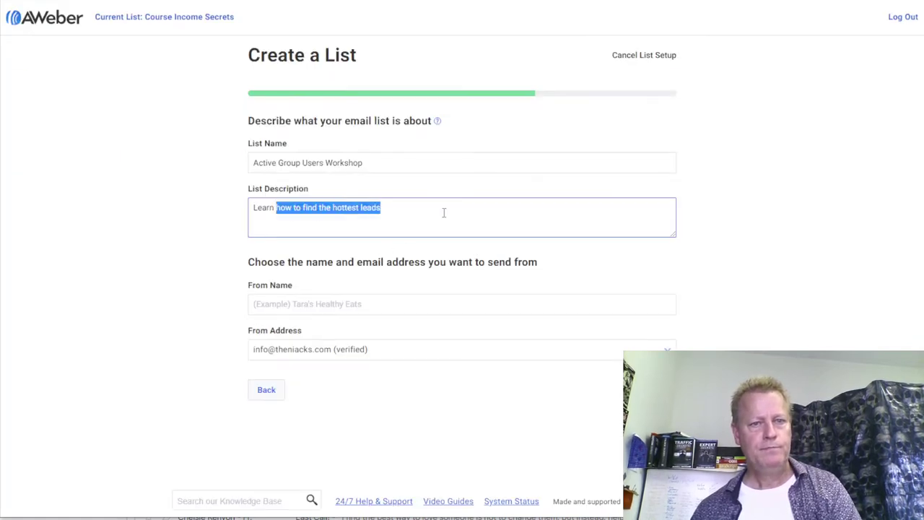
key(ctrl+v)
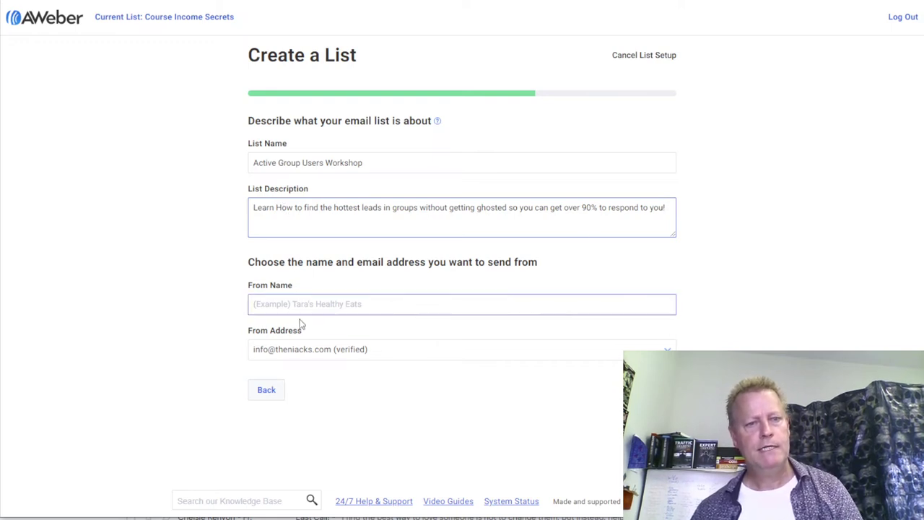
- Enter the sender's name as From Name, pick a different verified From Address, and continue
click(323, 304)
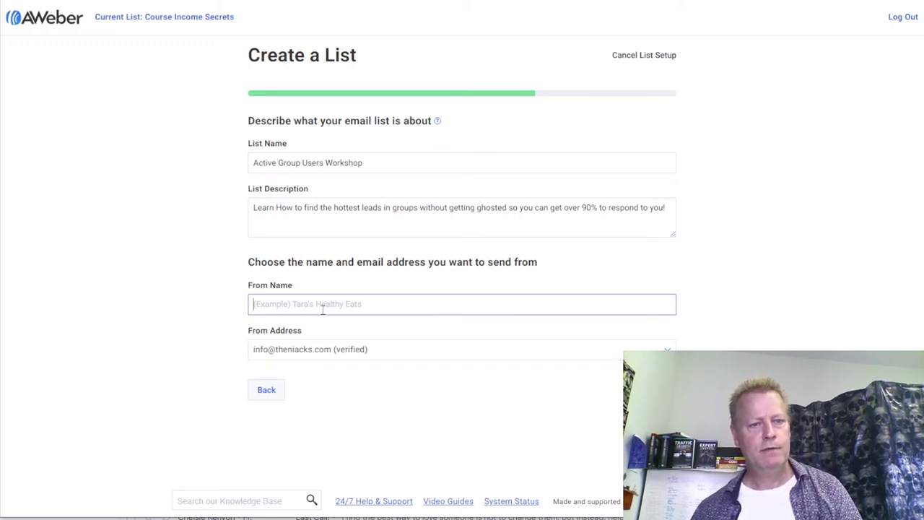
text(J)
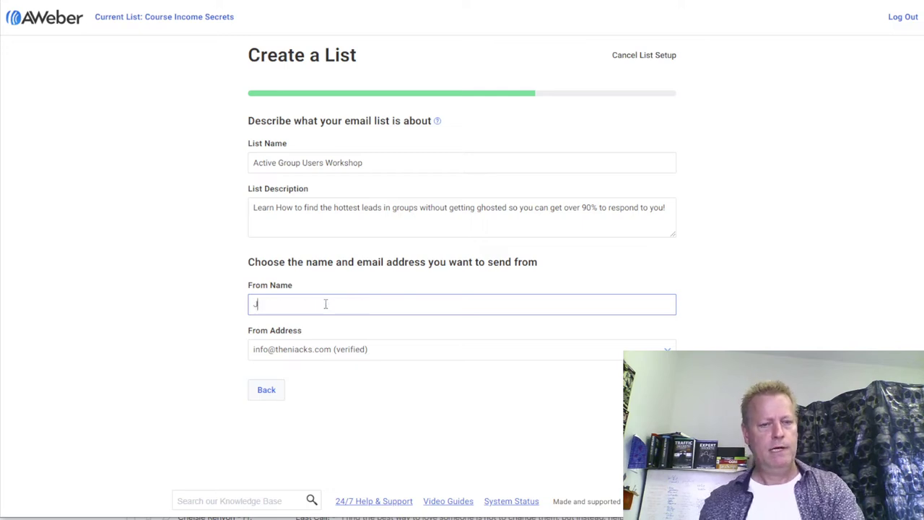
text(ean-Serge )
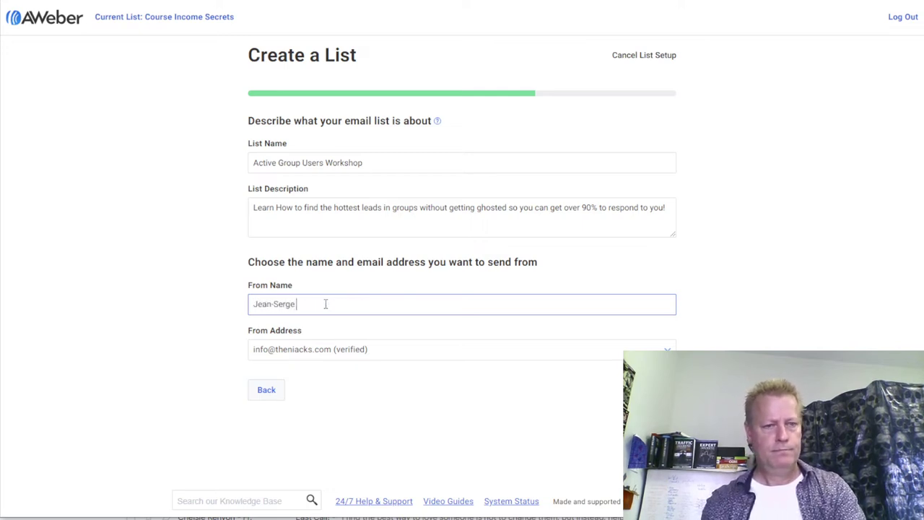
text(Gagnon)
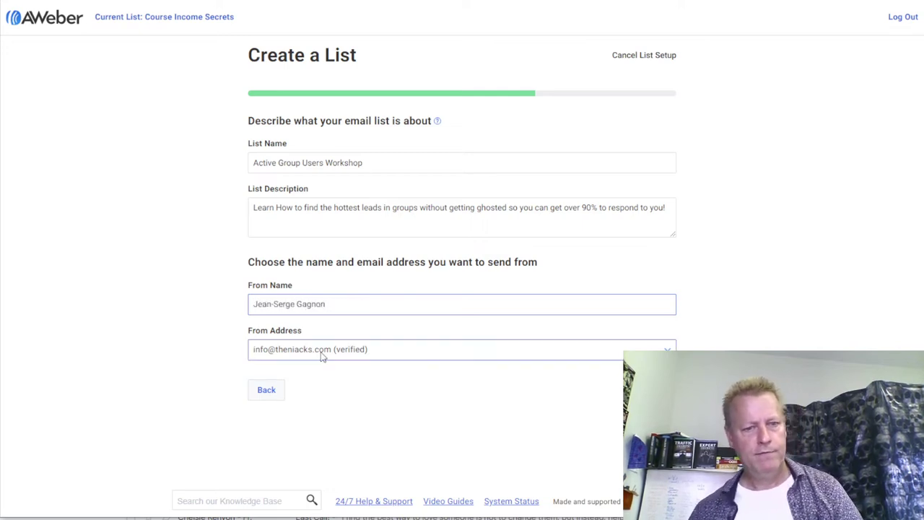
click(322, 351)
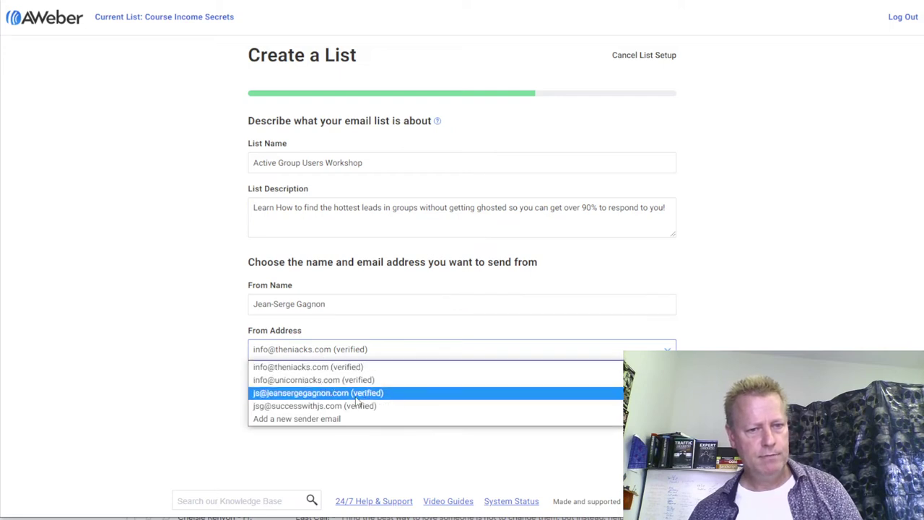
click(305, 397)
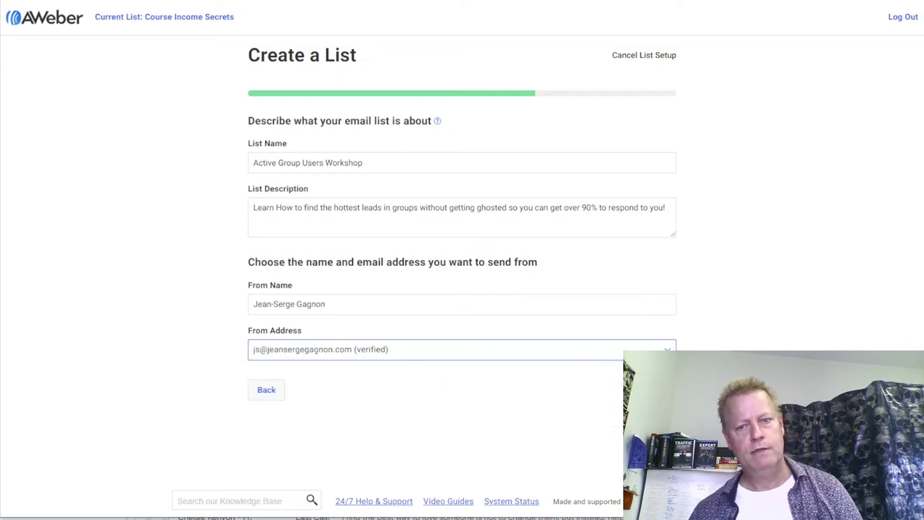
click(654, 390)
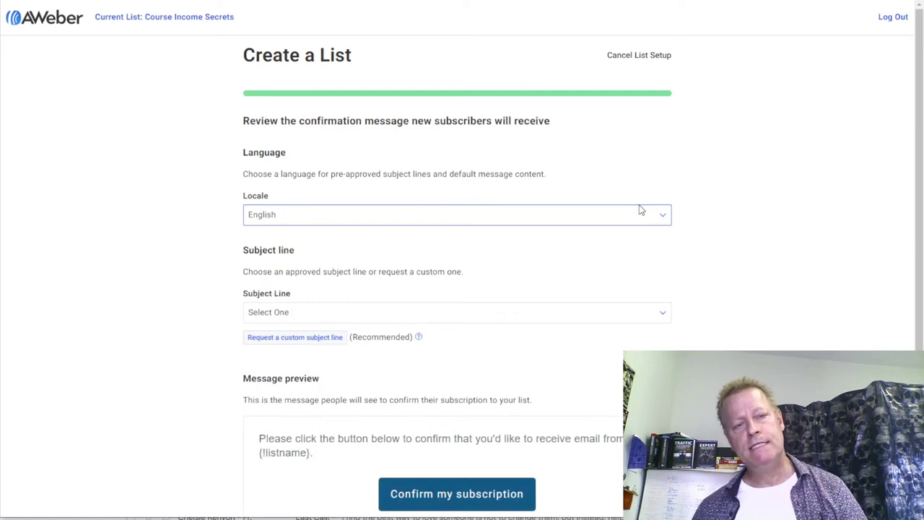
- Use 'Confirm your request for information.' as the confirmation email subject line
scroll(423, 288, down, 3)
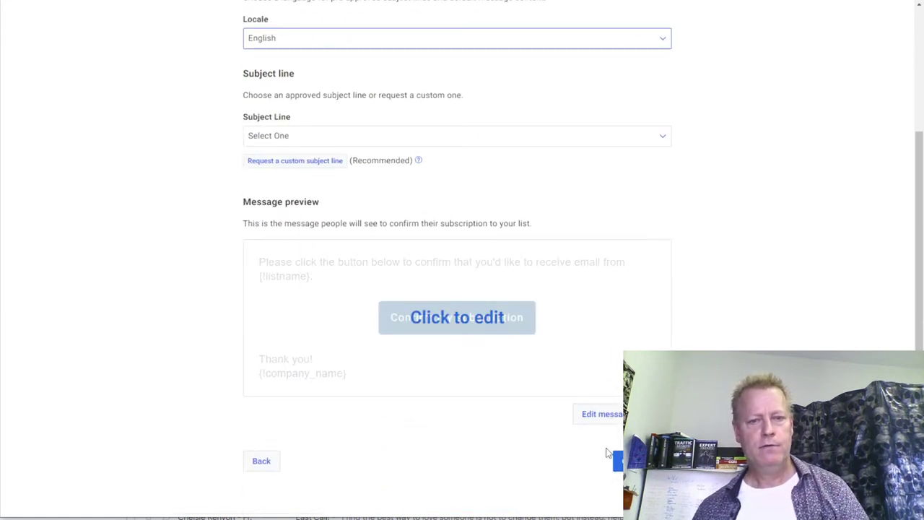
click(455, 136)
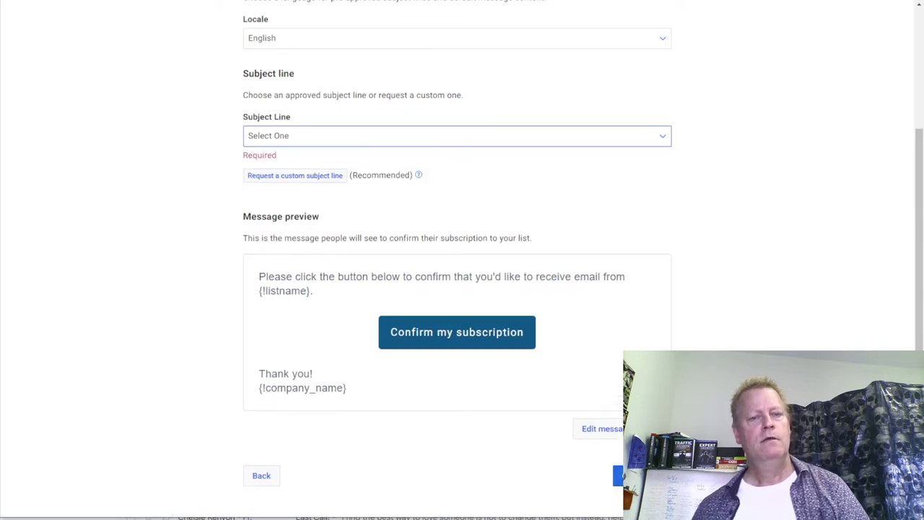
click(294, 137)
click(306, 166)
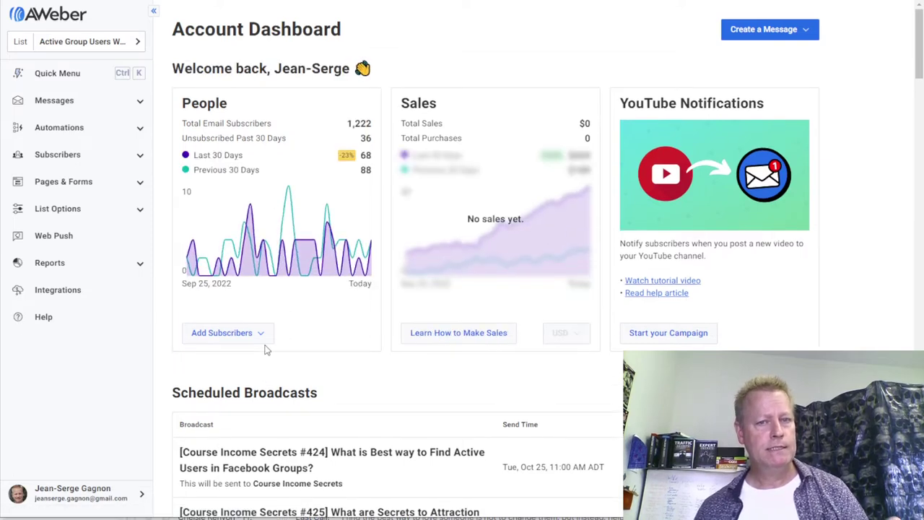
- Open the email list switcher on the Active Group Users Workshop dashboard
mouse_move(322, 264)
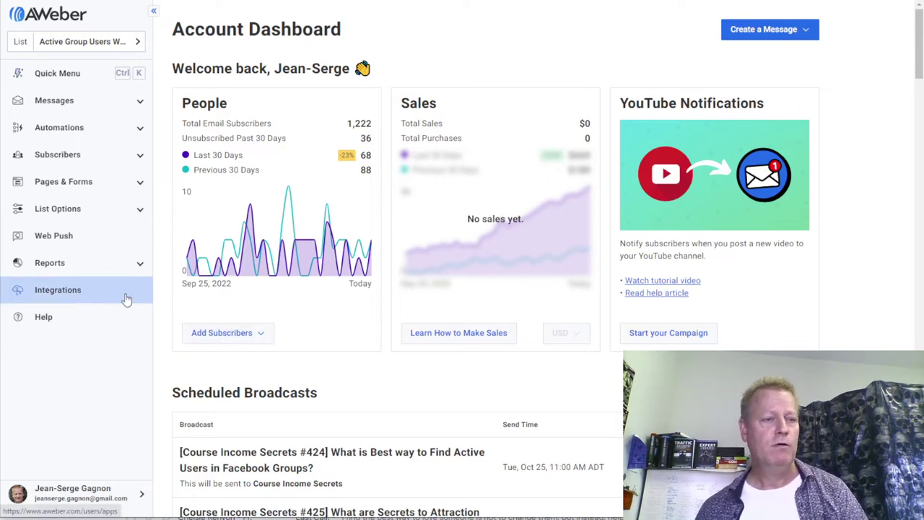
click(121, 43)
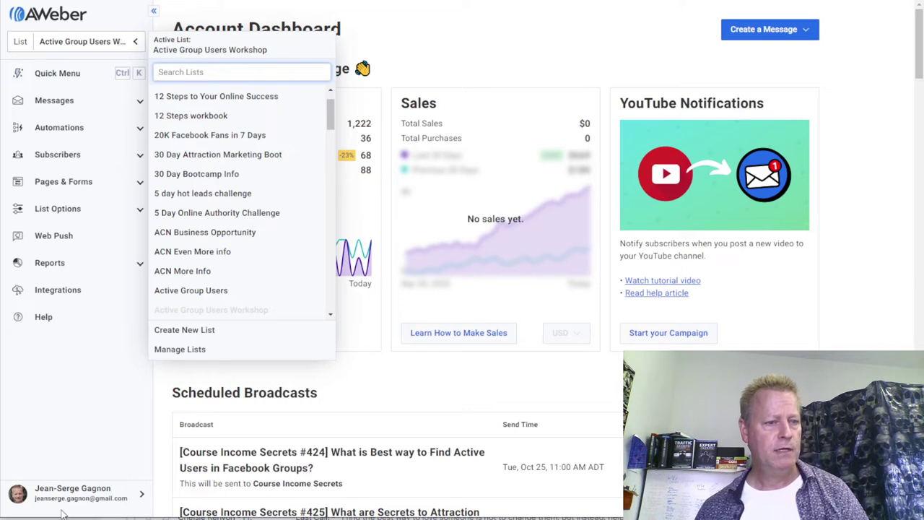
- Turn off confirmation messages for API and sign-up form subscribers and save all settings
click(139, 209)
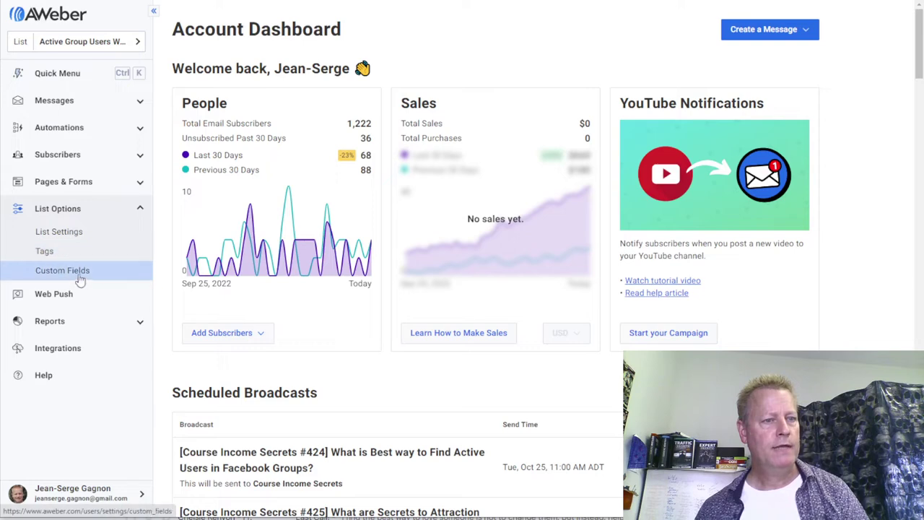
click(56, 238)
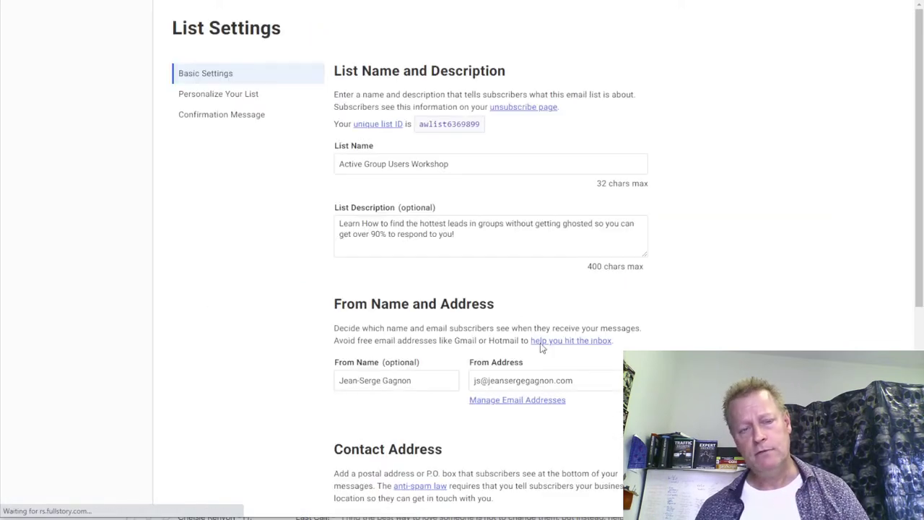
click(233, 116)
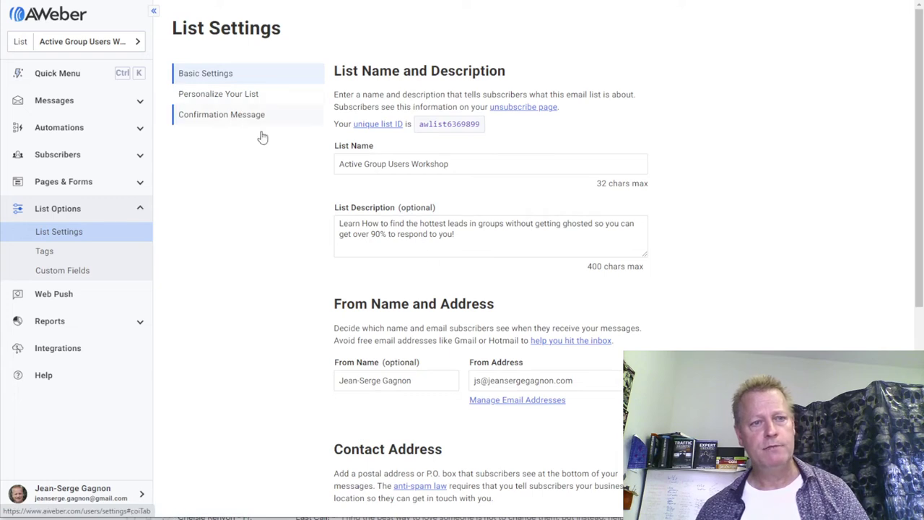
scroll(553, 310, down, 5)
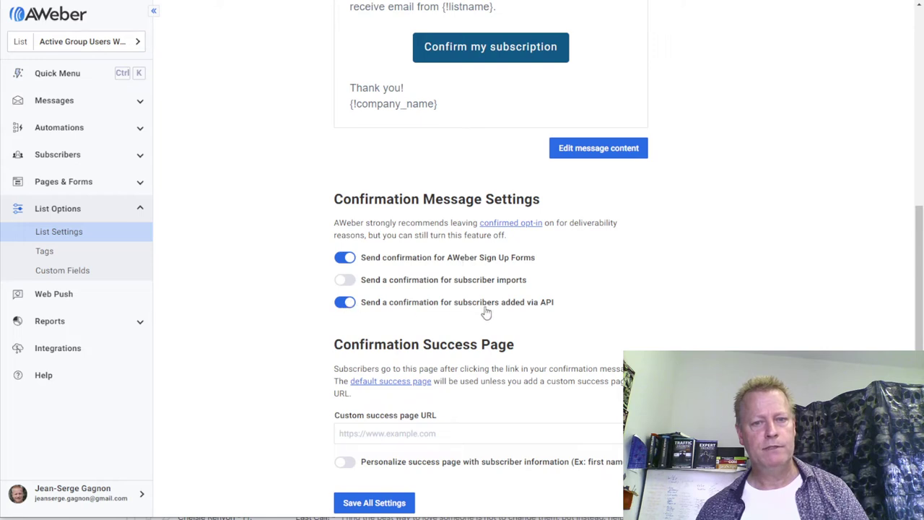
click(345, 303)
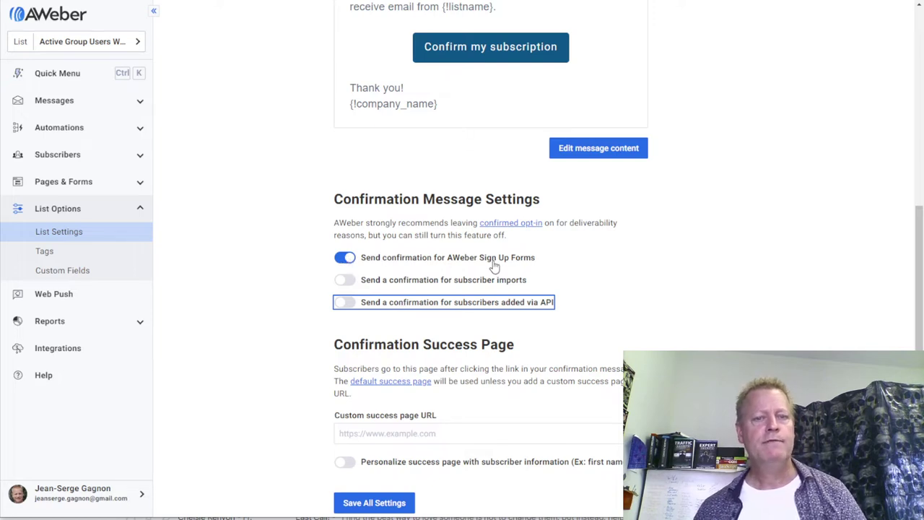
click(345, 258)
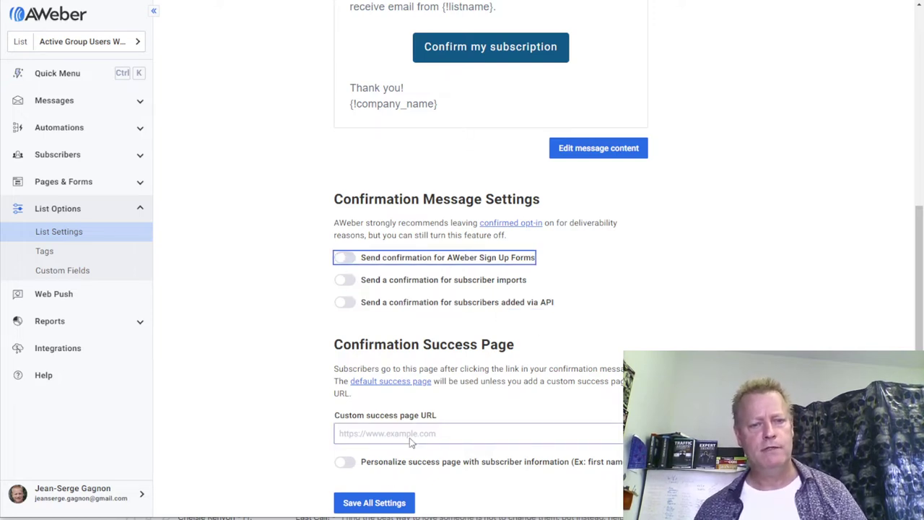
scroll(402, 501, down, 2)
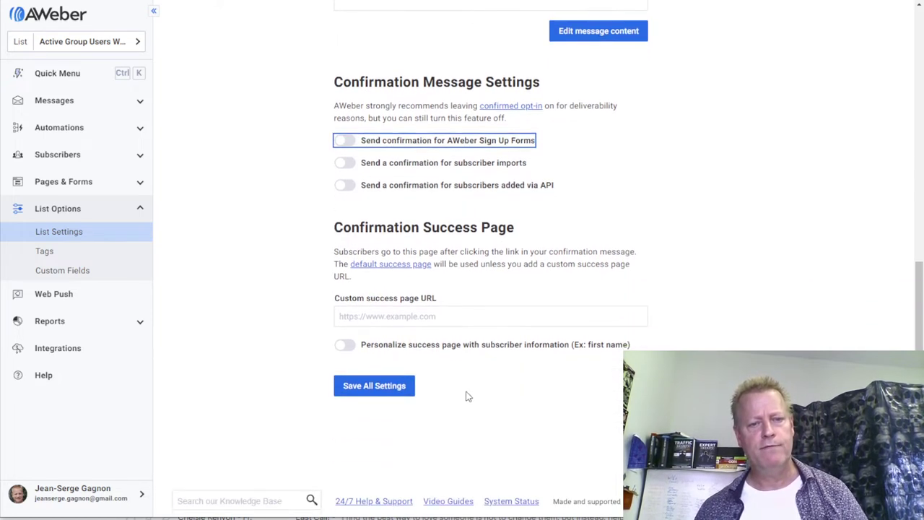
click(375, 387)
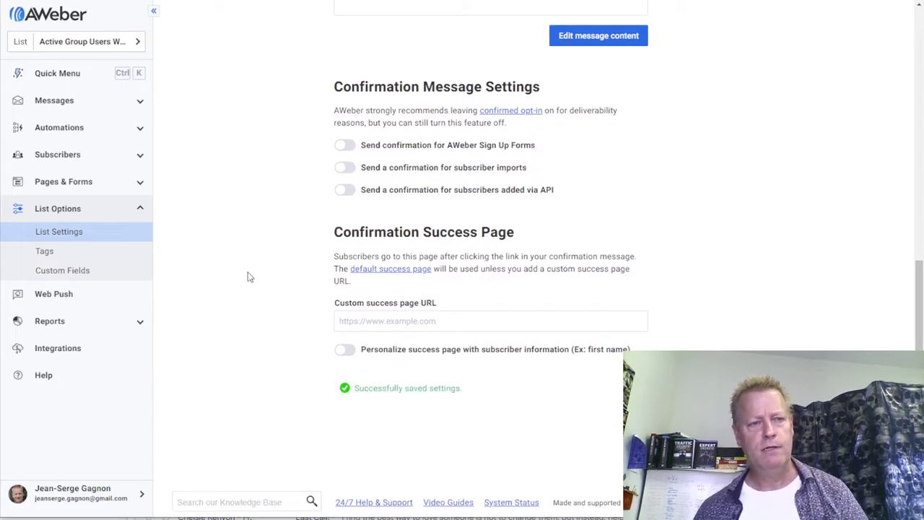
scroll(275, 289, up, 4)
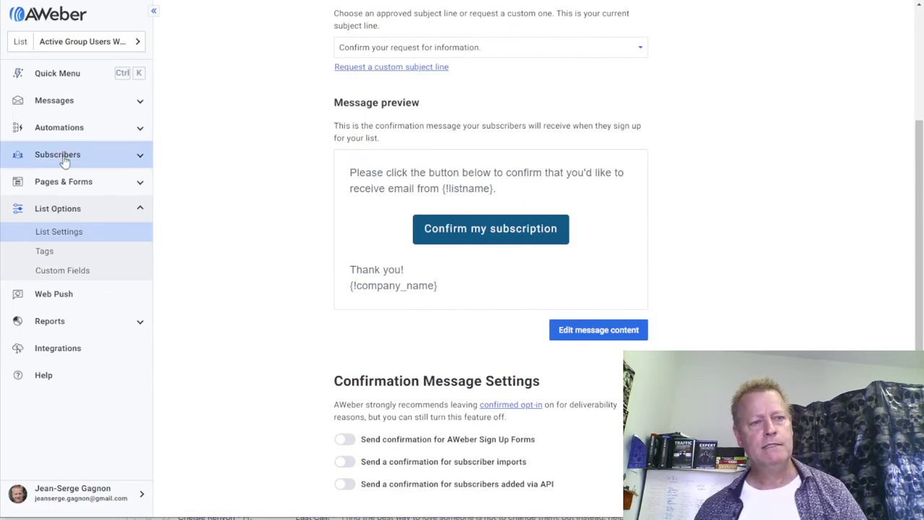
- Create a blank automation campaign named 'Welcome'
click(69, 109)
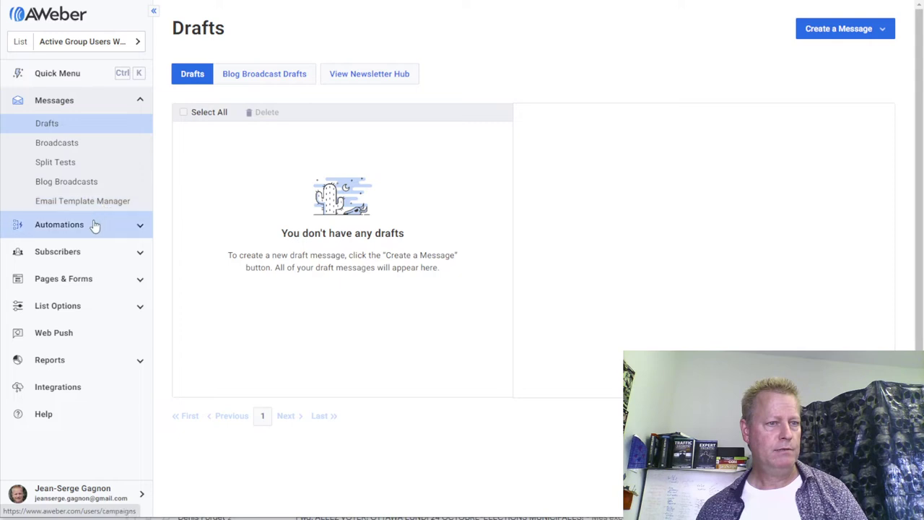
click(141, 225)
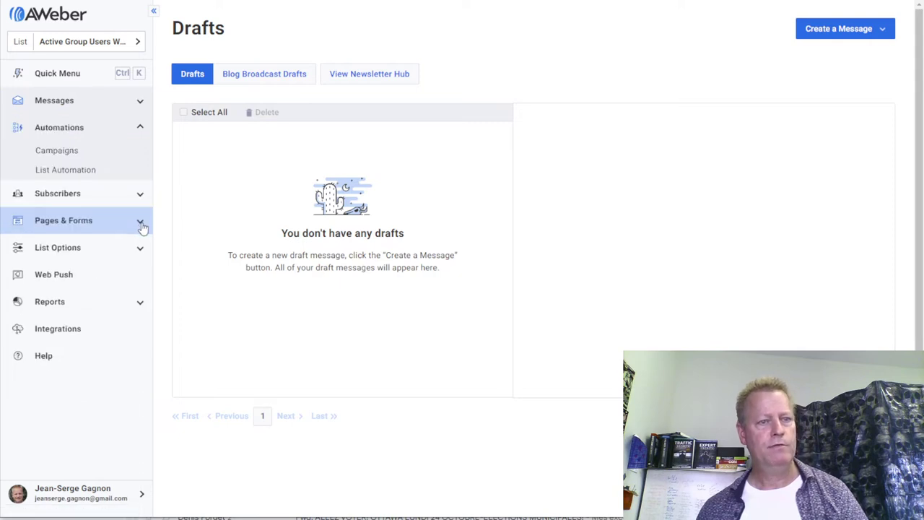
click(124, 171)
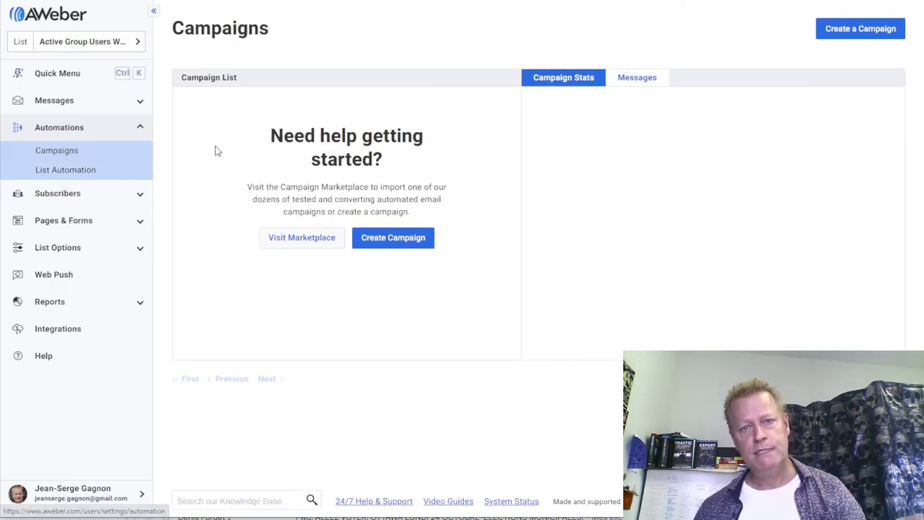
click(392, 239)
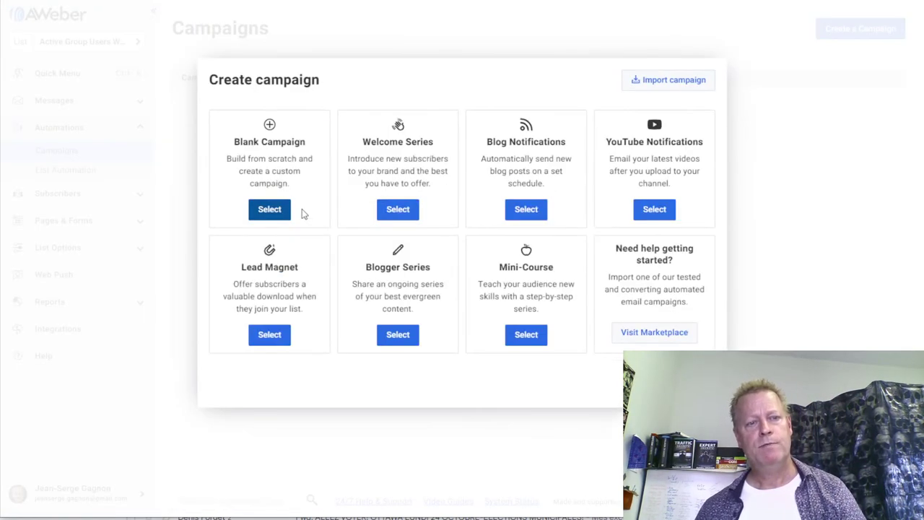
click(271, 213)
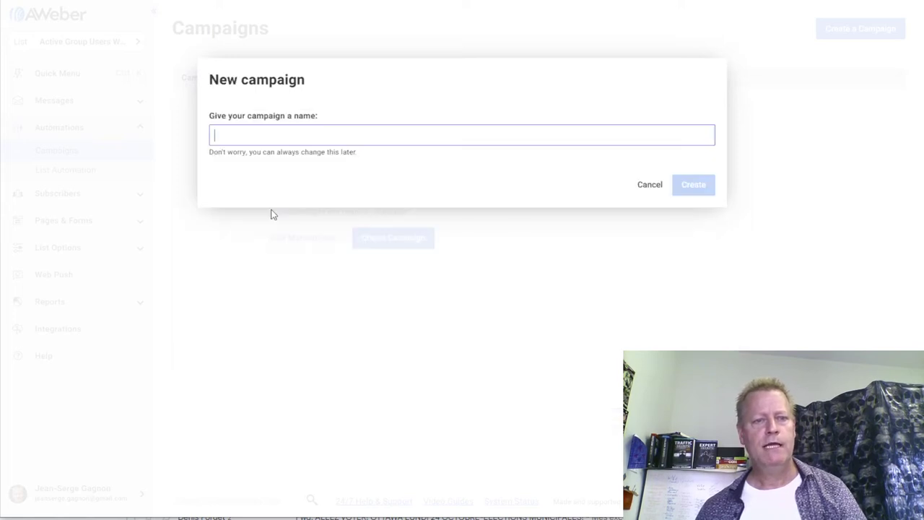
text(Welcome)
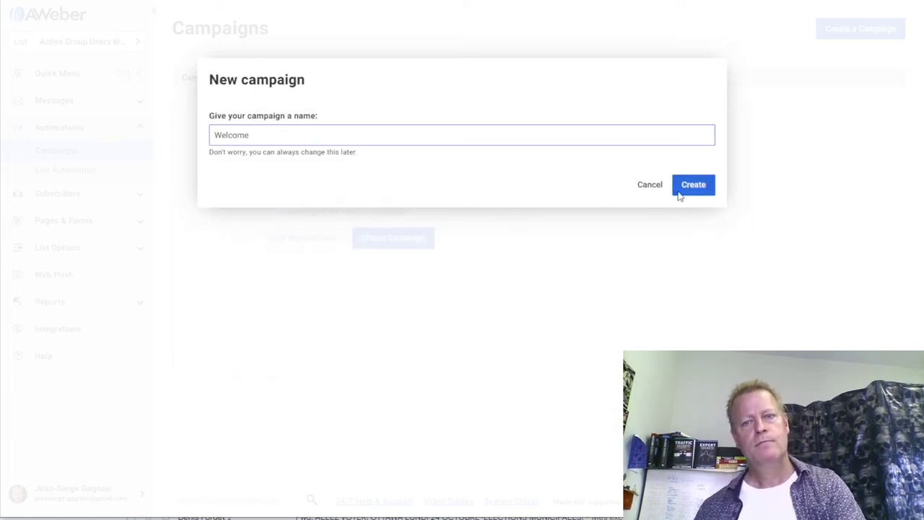
click(694, 185)
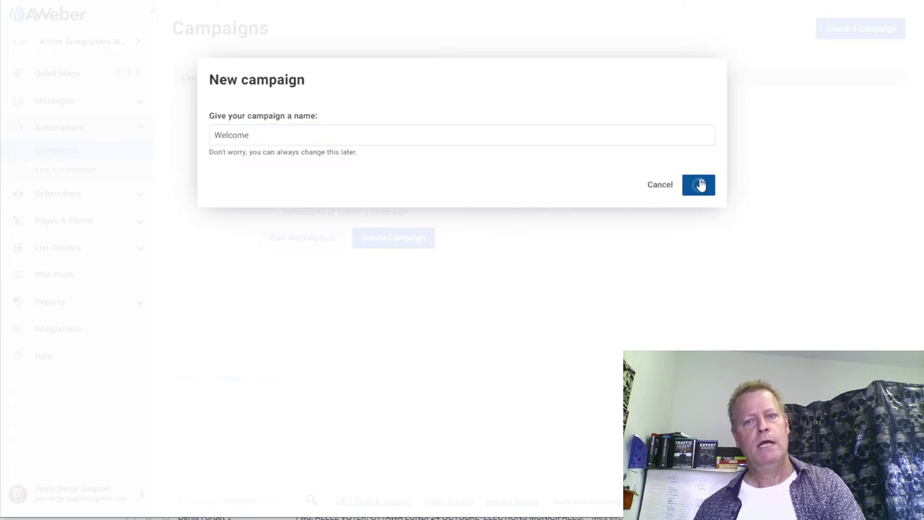
- Trigger it on subscribe and add a send-message step using the Plain (Left Aligned) template
click(339, 220)
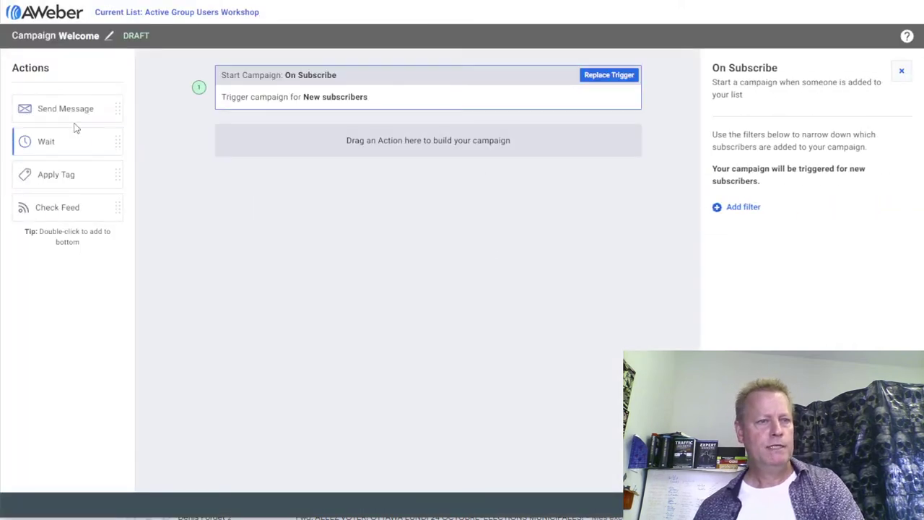
drag(68, 111, 429, 142)
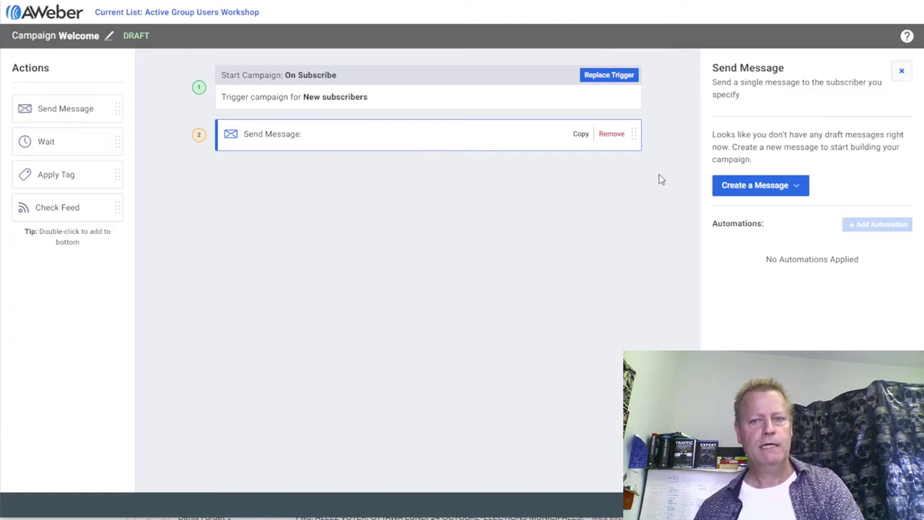
click(749, 190)
click(755, 209)
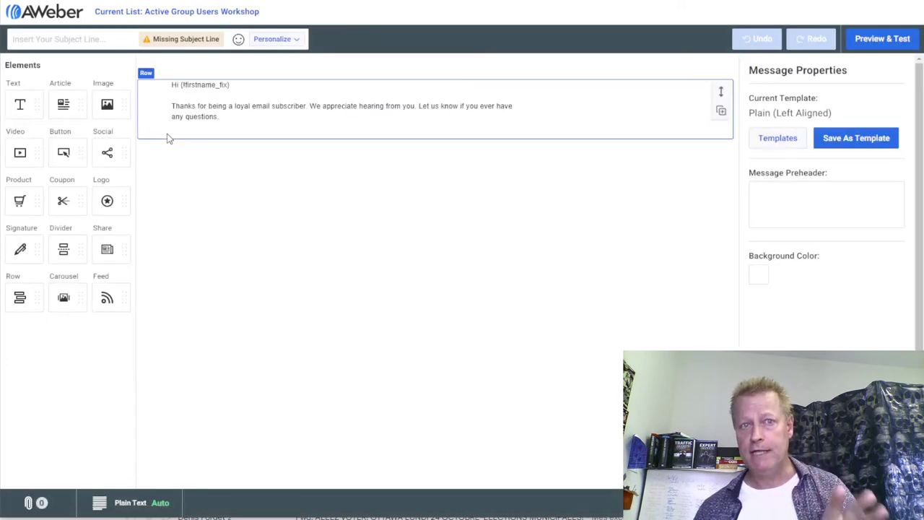
- Enter the subject 'Thanks for your question!' and replace the default body with a workshop thank-you message
click(68, 38)
text(T)
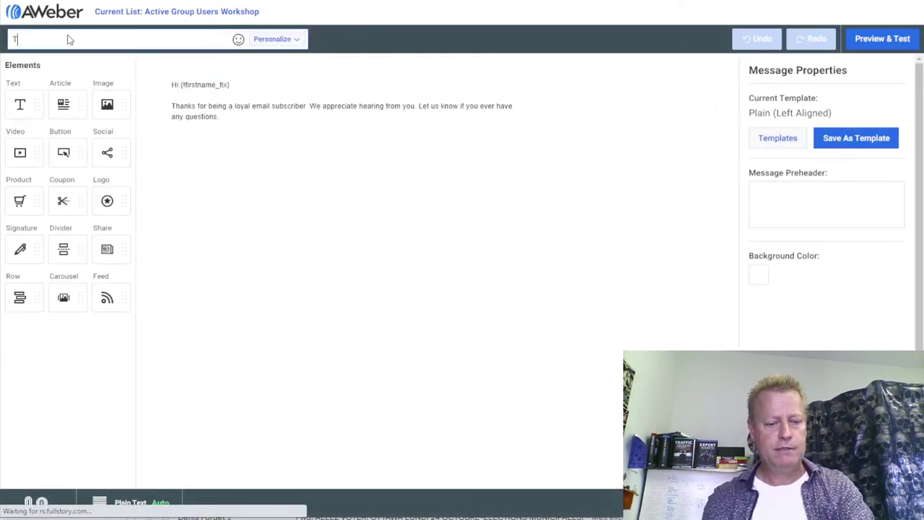
text(hanks for your)
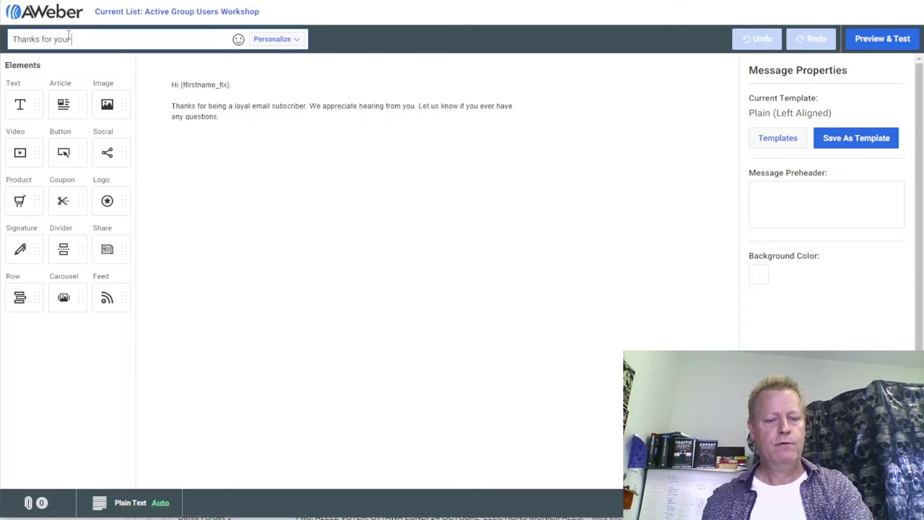
text( question!)
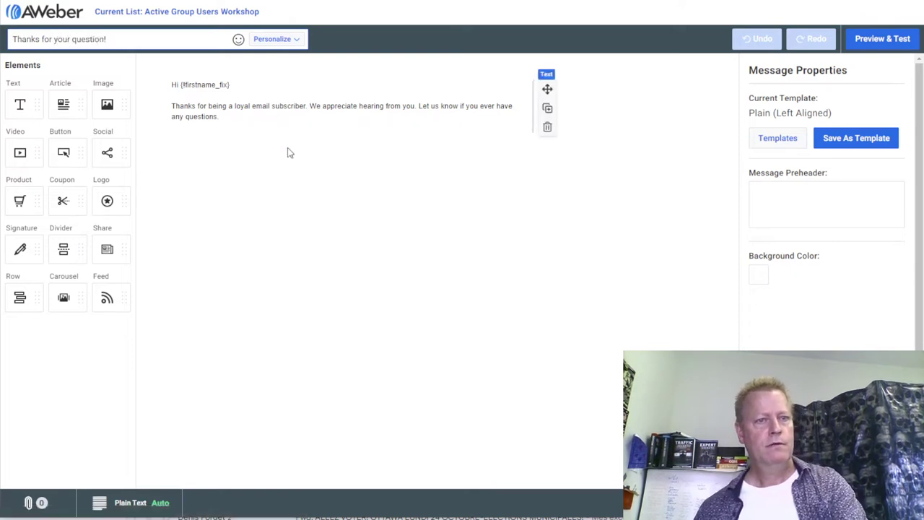
drag(246, 126, 171, 106)
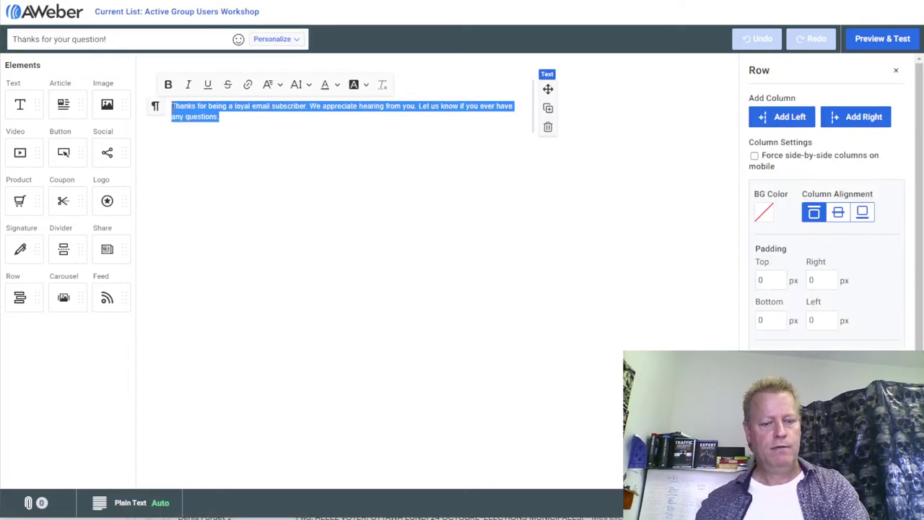
text(Thi)
text(nk you dso m)
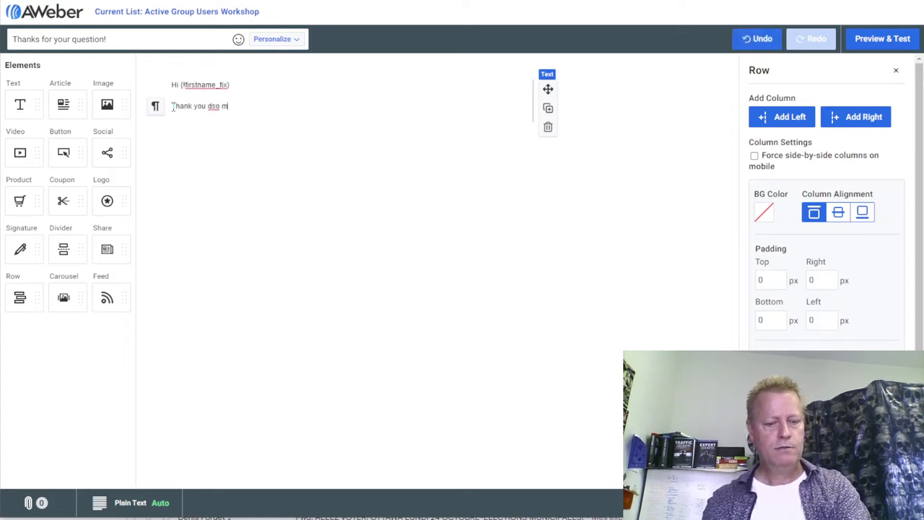
key(BackSpace)
key(BackSpace)
key(BackSpace)
key(BackSpace)
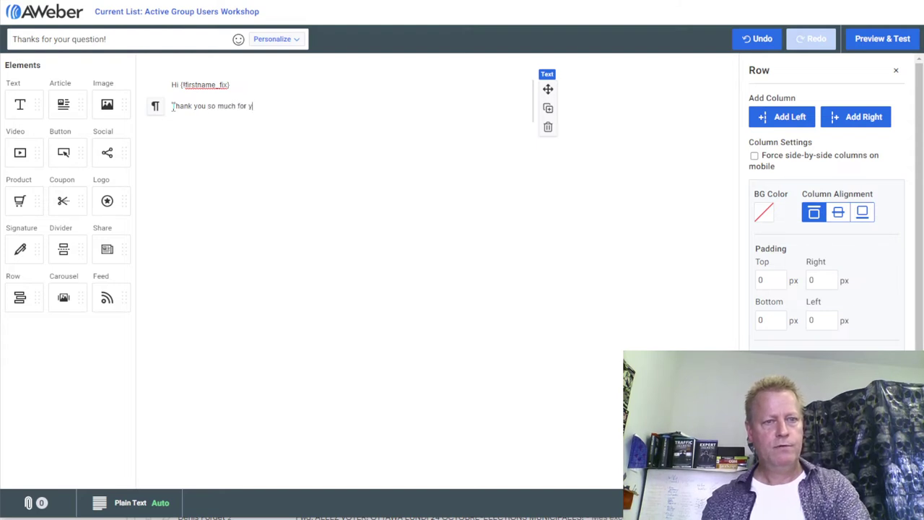
key(Return)
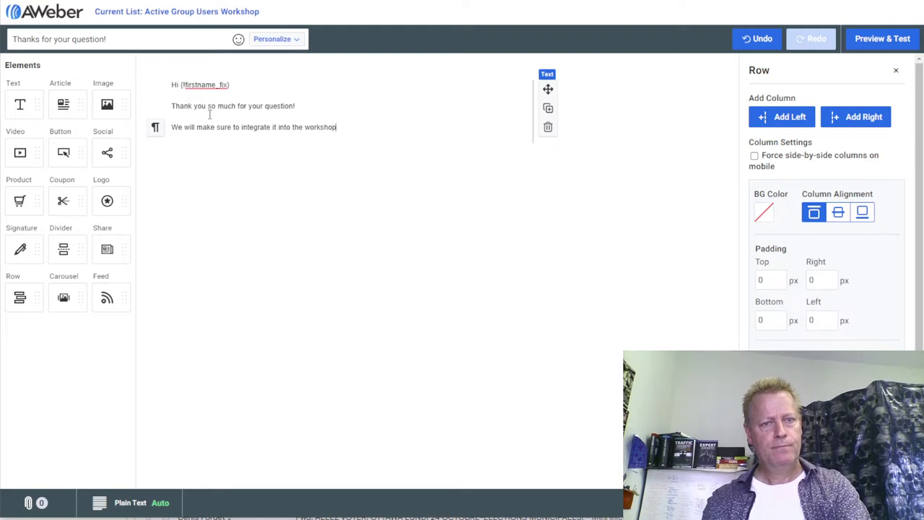
key(Return)
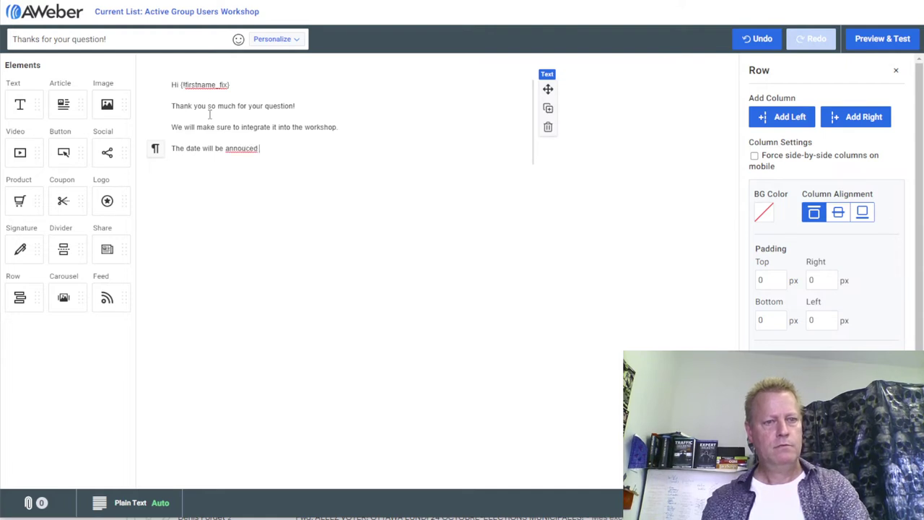
key(BackSpace)
key(BackSpace)
key(BackSpace)
key(BackSpace)
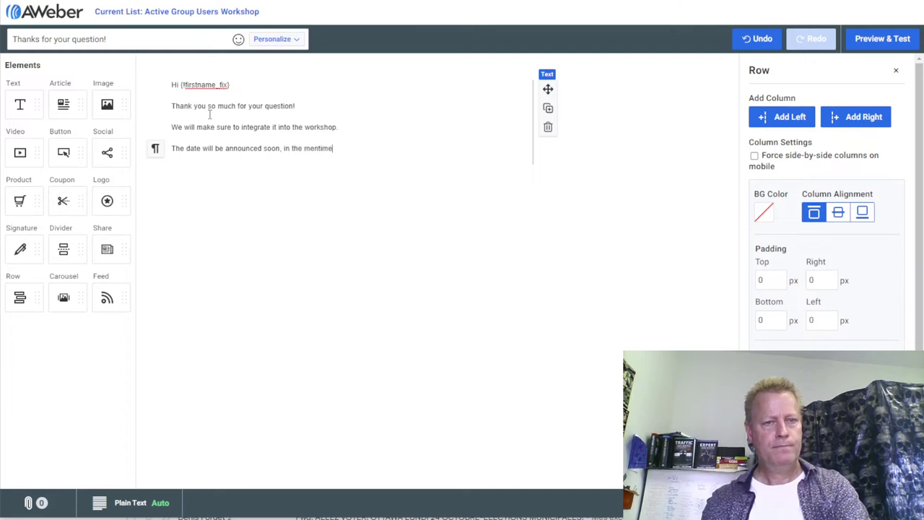
text(me, what y)
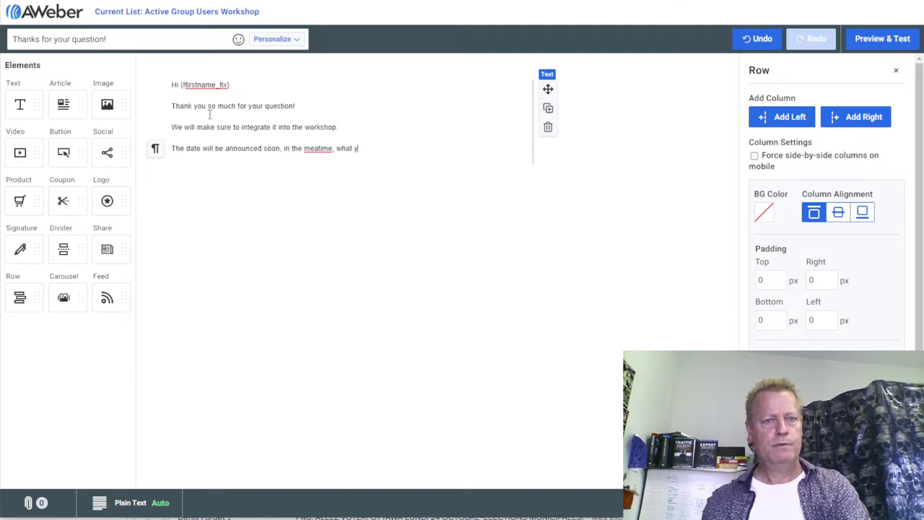
key(BackSpace)
key(BackSpace)
key(BackSpace)
key(BackSpace)
key(BackSpace)
text(atch your inbox for group hacking tips!)
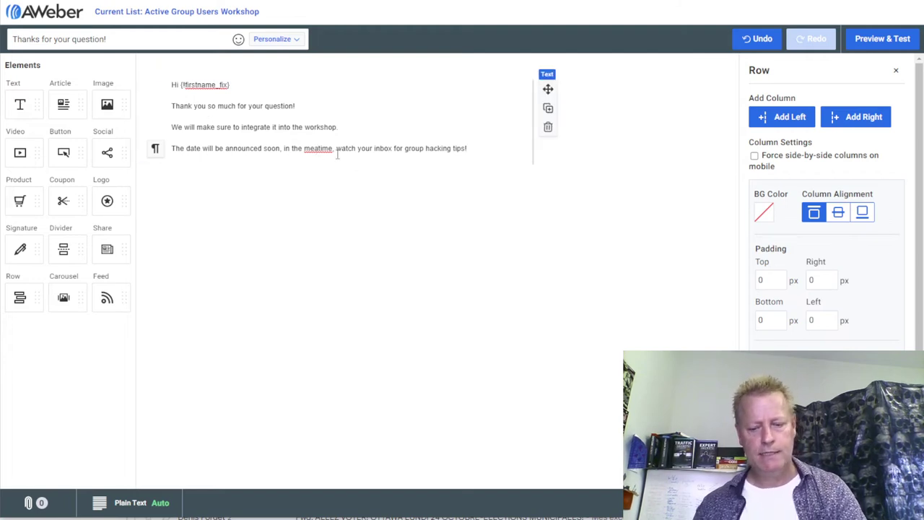
text(n)
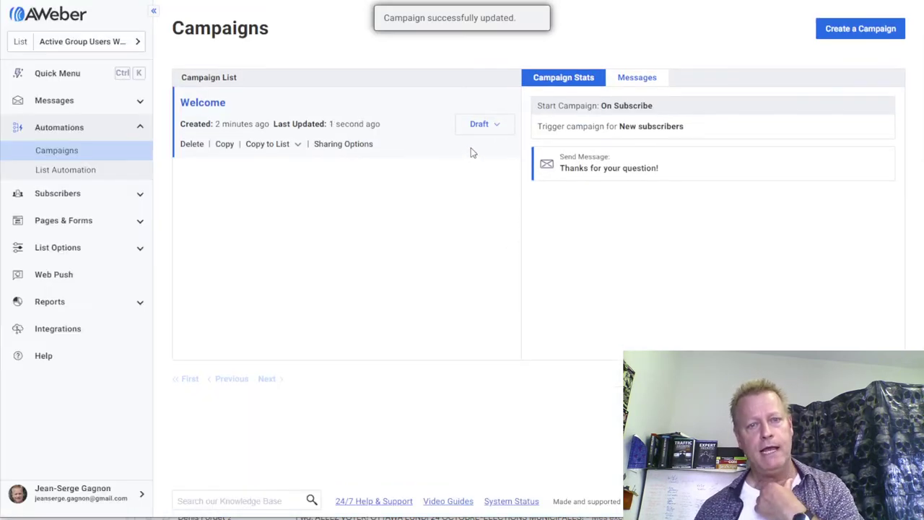
- Switch the Welcome campaign from Draft to active with Activate Campaign
click(483, 130)
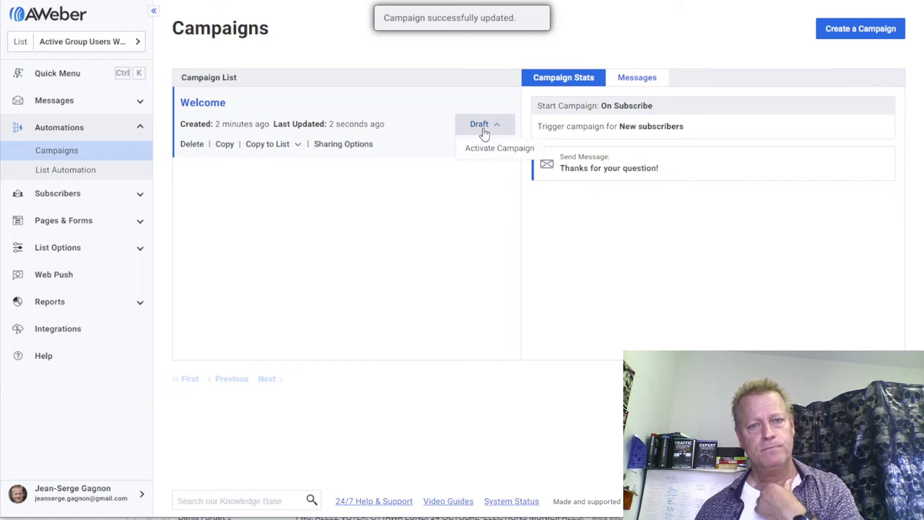
click(495, 148)
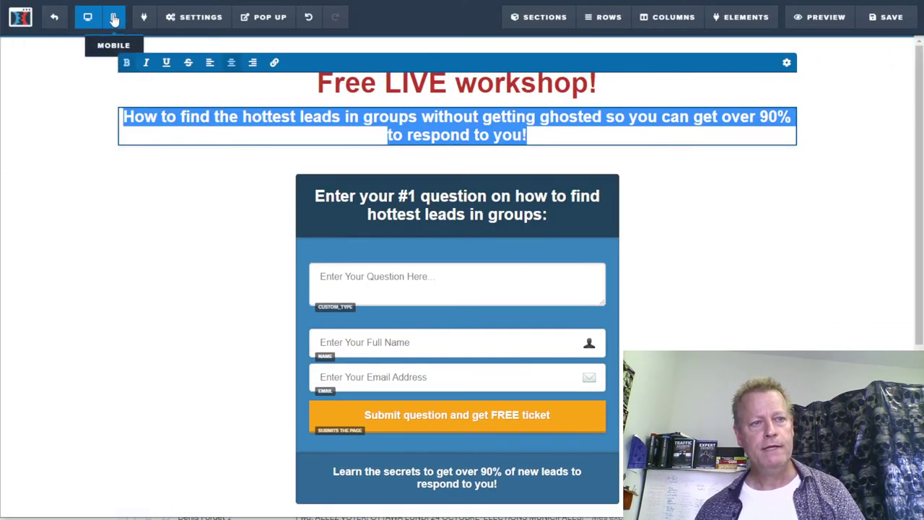
- In the page's integration settings, refresh the AWeber lists and choose Active Group Users Workshop
click(181, 18)
click(190, 41)
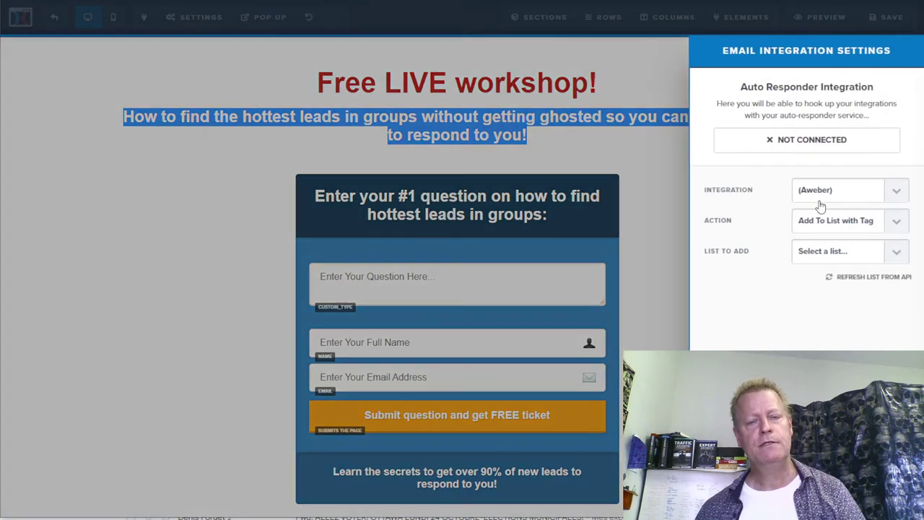
click(896, 251)
click(751, 310)
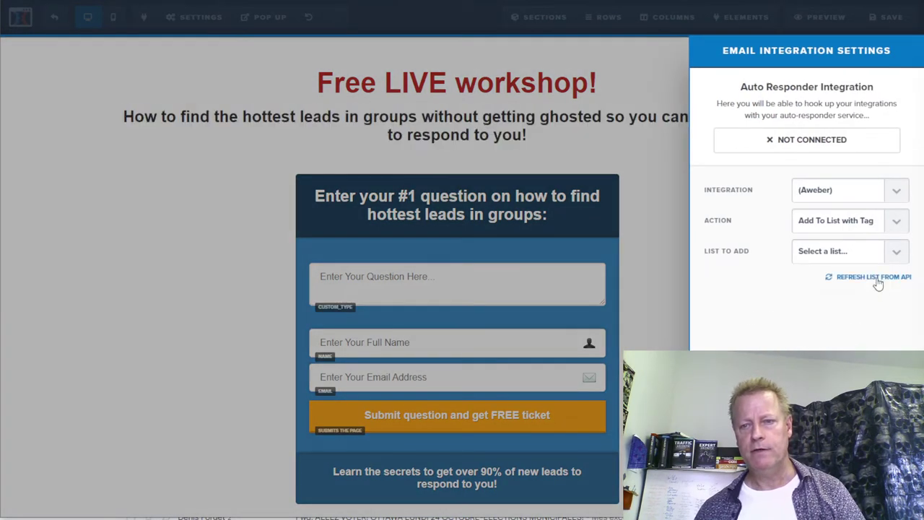
click(875, 278)
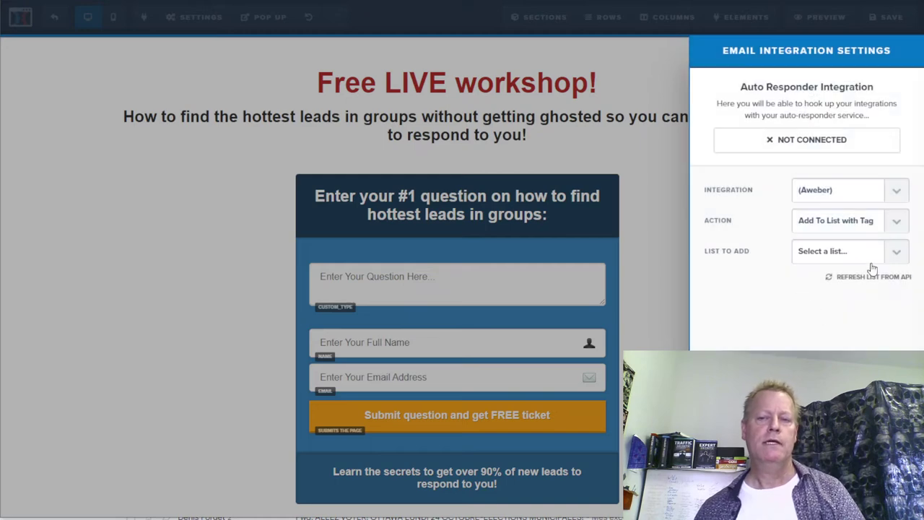
click(894, 251)
scroll(888, 311, down, 5)
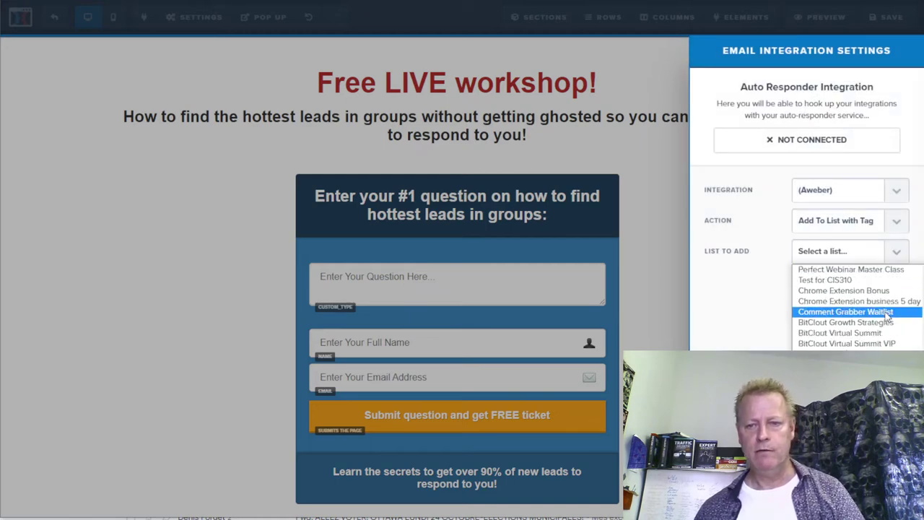
click(838, 360)
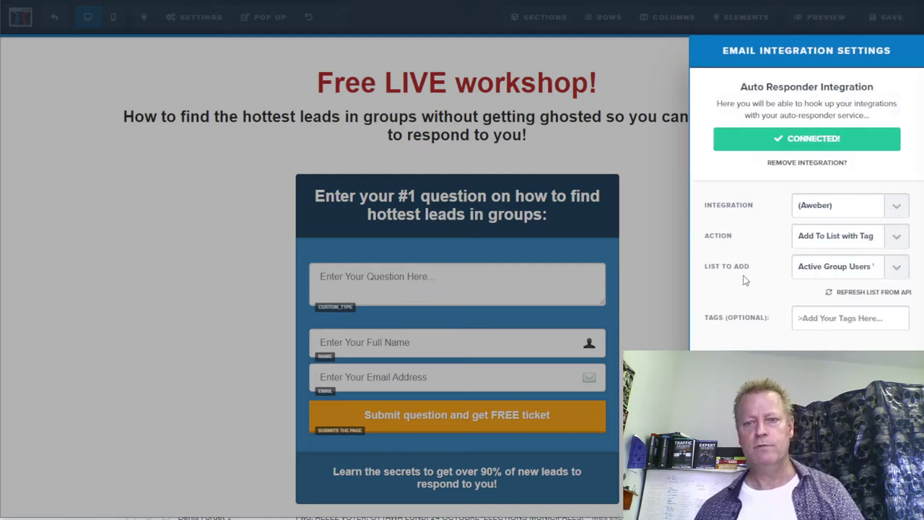
- Close the integration settings, save the optin page, and exit the editor
click(853, 325)
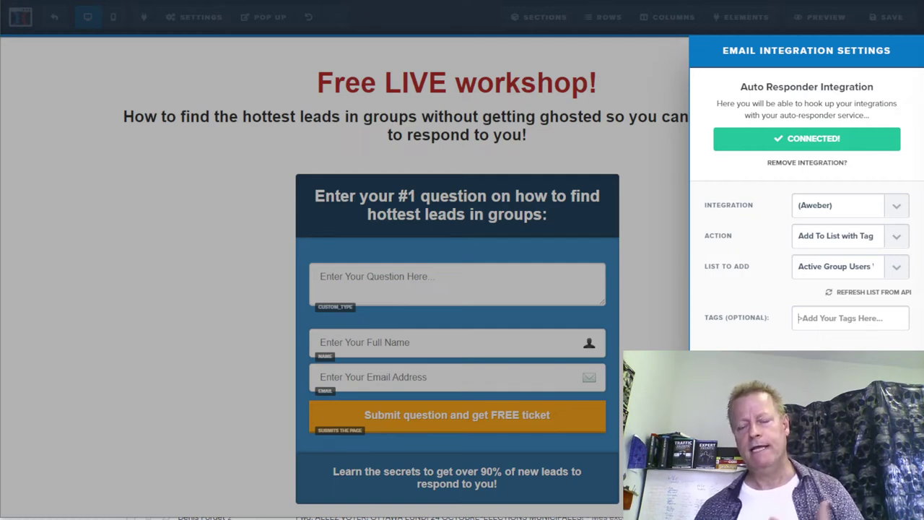
click(654, 230)
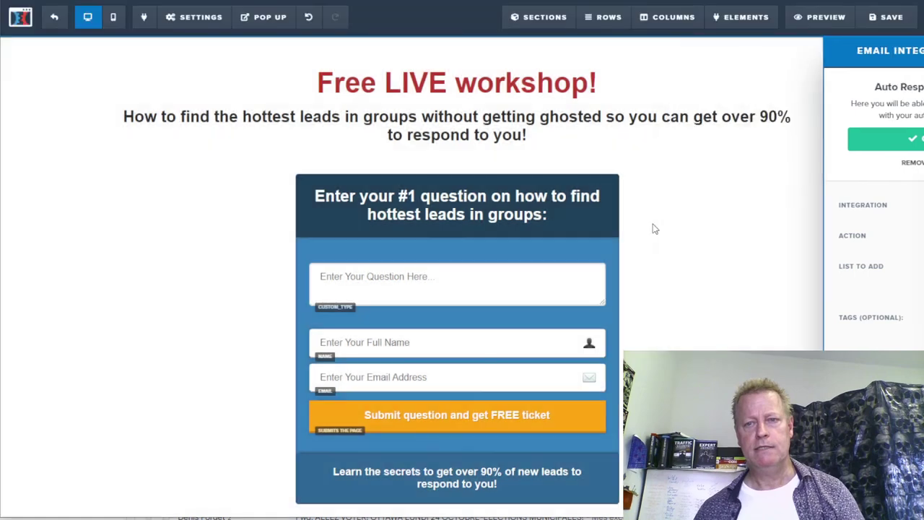
click(886, 17)
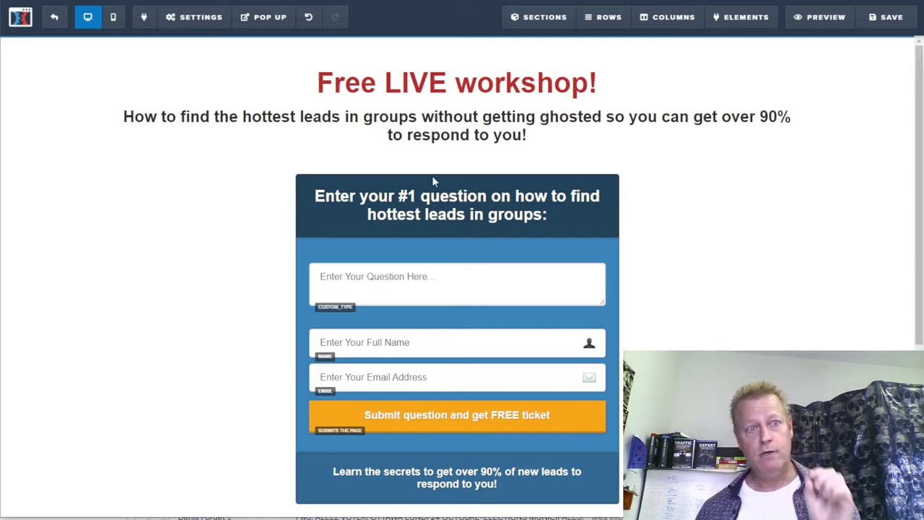
click(54, 19)
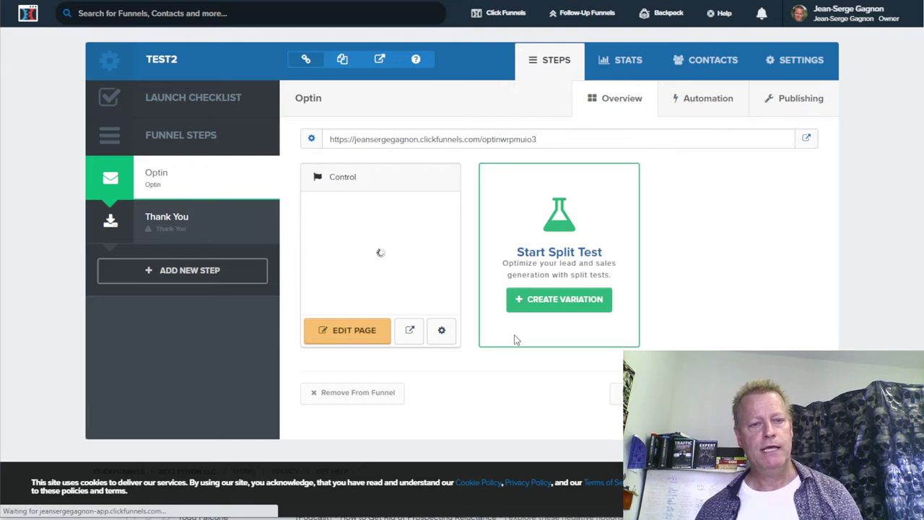
- Open the Thank You step and select the blue Mother Funnel Application - 3 order-complete template
click(177, 225)
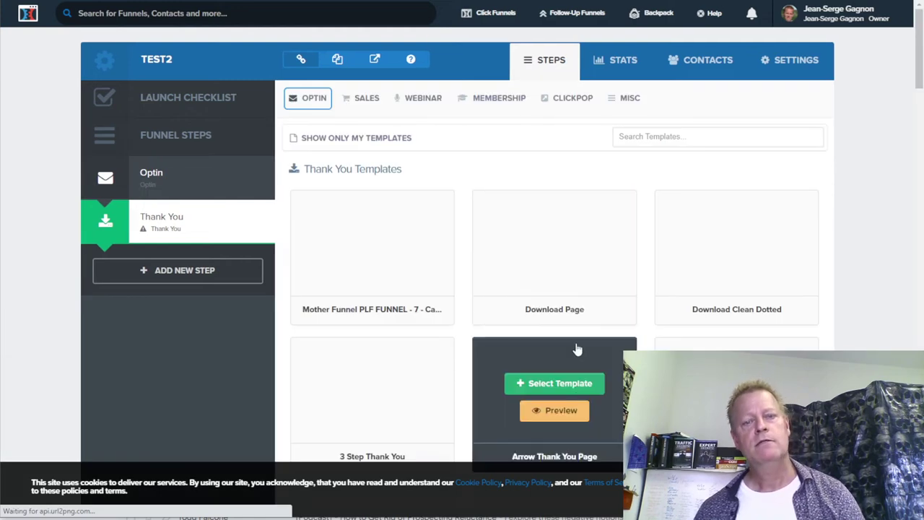
scroll(788, 314, down, 4)
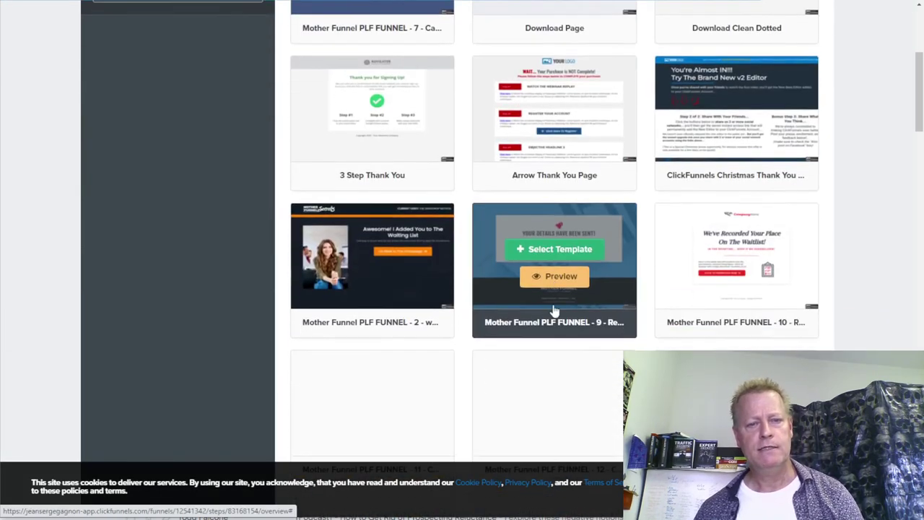
scroll(554, 311, down, 2)
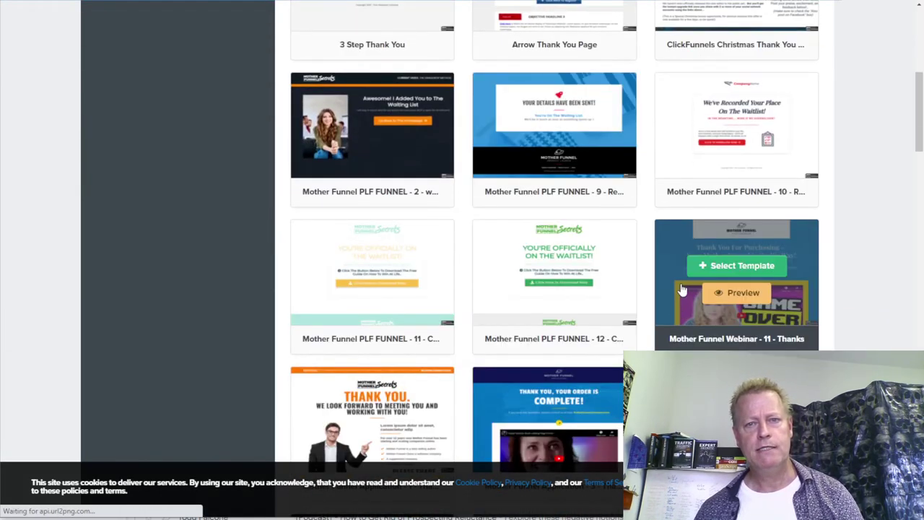
scroll(643, 306, down, 3)
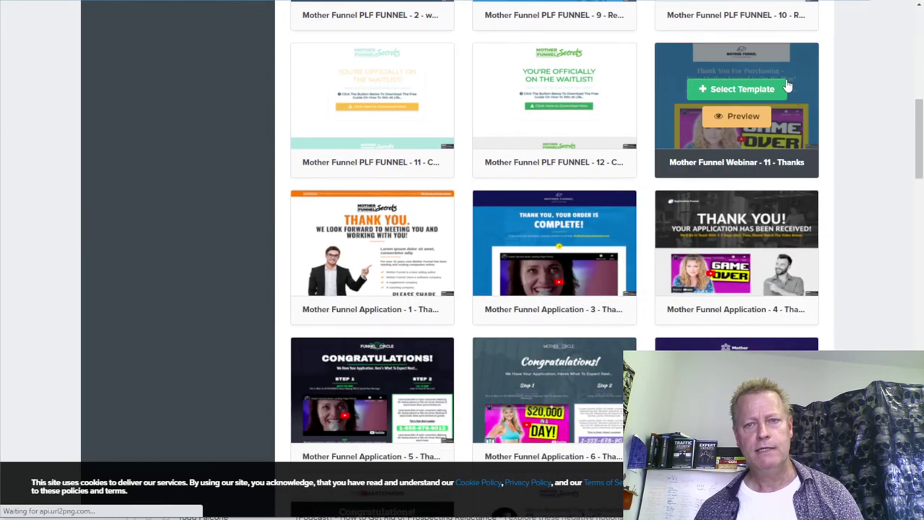
mouse_move(571, 228)
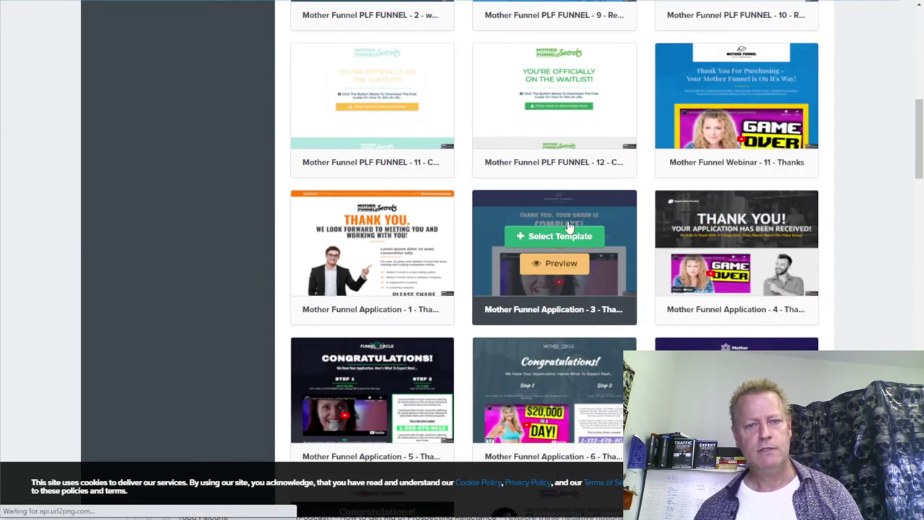
scroll(621, 285, down, 3)
scroll(621, 286, up, 1)
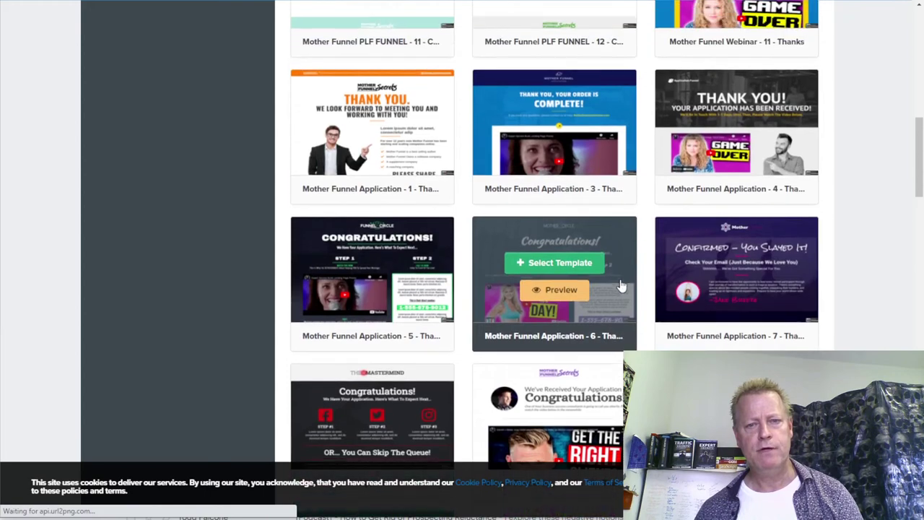
scroll(623, 119, up, 3)
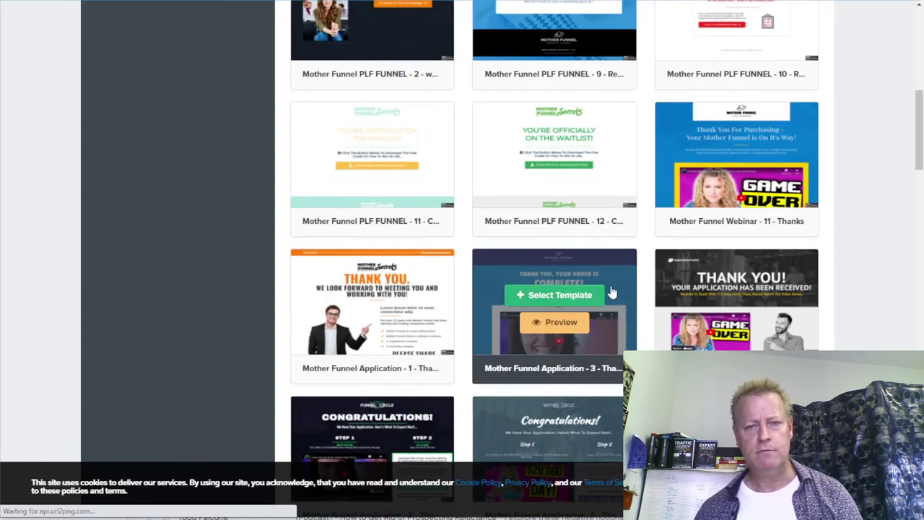
click(560, 296)
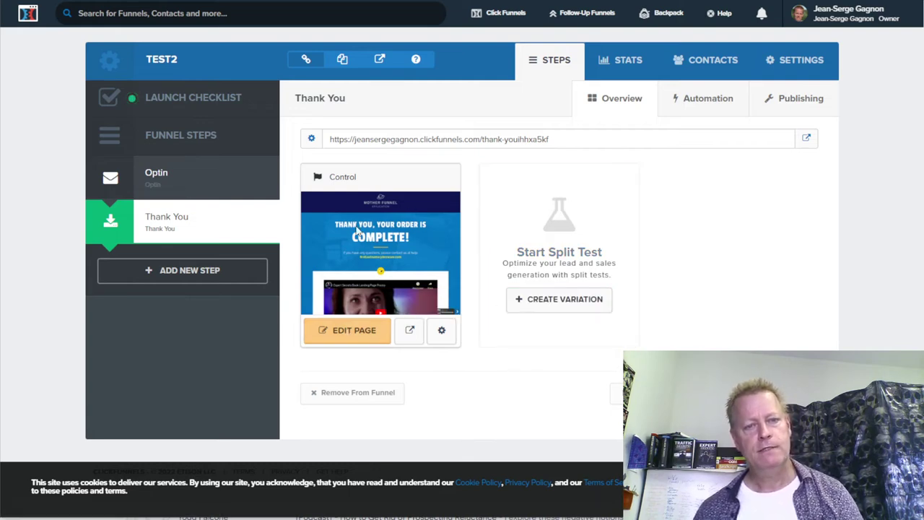
- Open the thank-you page in the editor and delete its logo header section
click(379, 239)
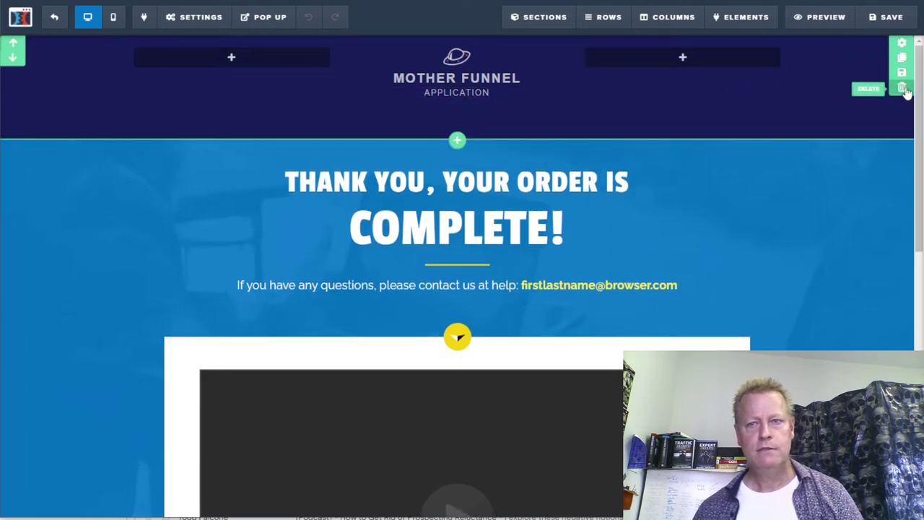
click(902, 88)
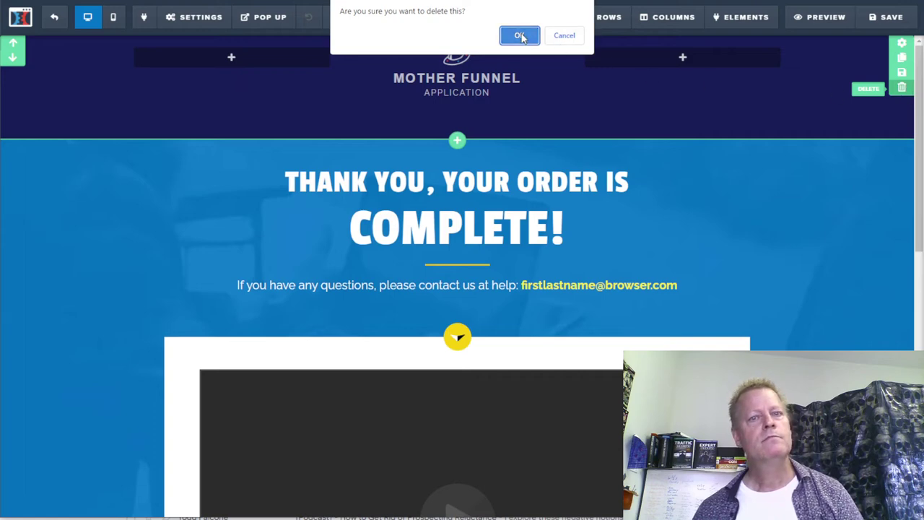
click(521, 36)
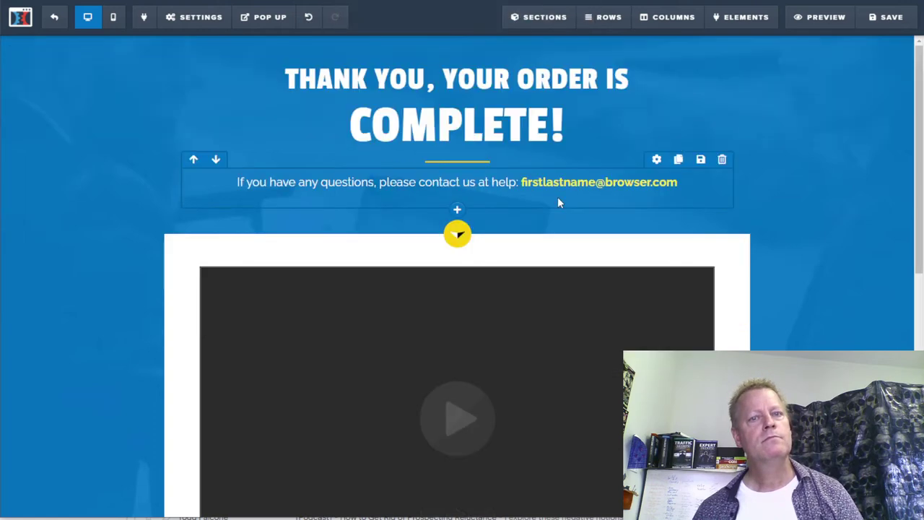
- Reword the headline to 'THANK YOU FOR YOUR QUESTION! YOUR TICKET IS ON THE WAY!'
click(457, 82)
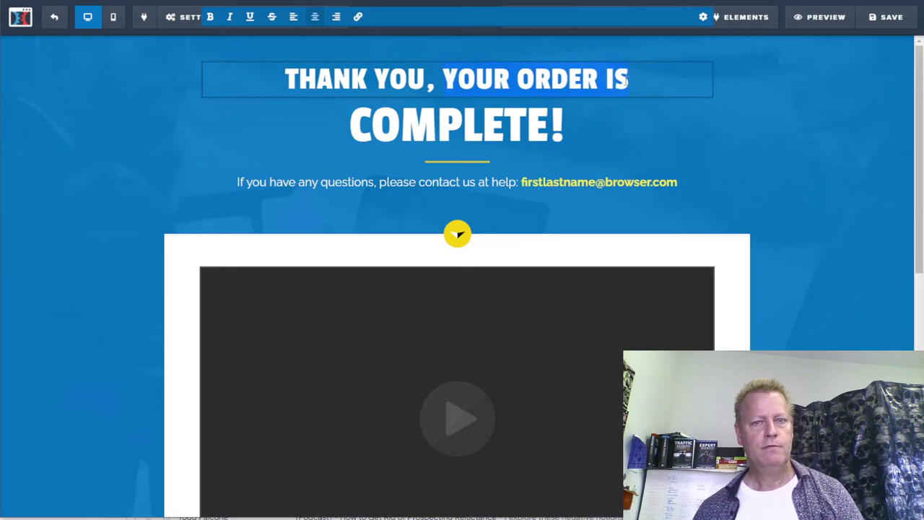
key(BackSpace)
key(BackSpace)
text(FOR )
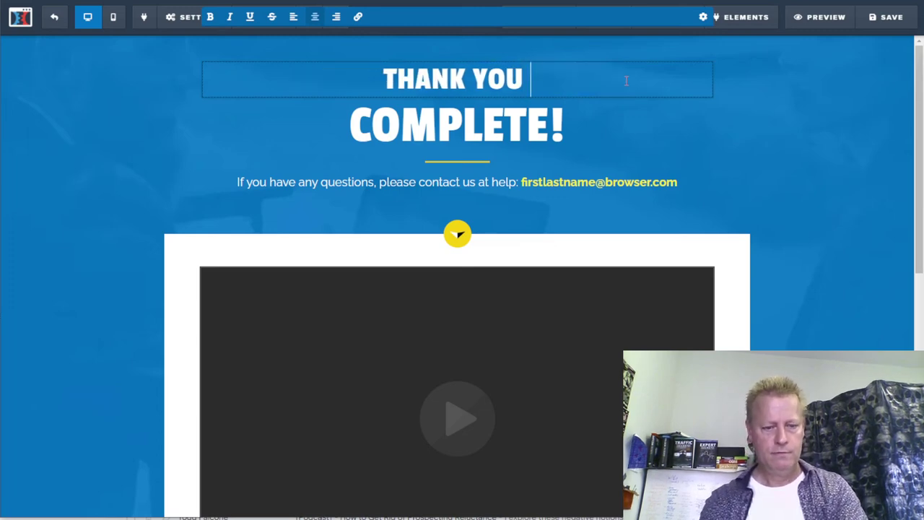
text(YOUR QUESTION!)
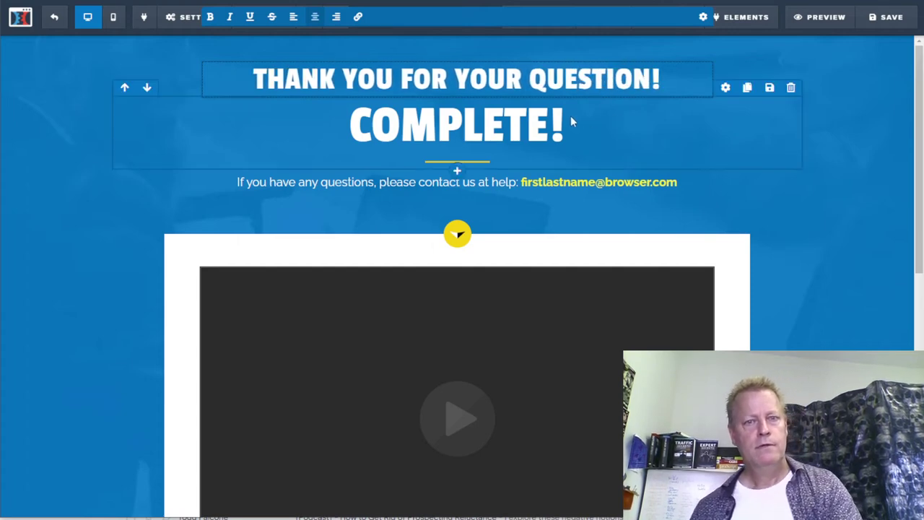
double_click(486, 126)
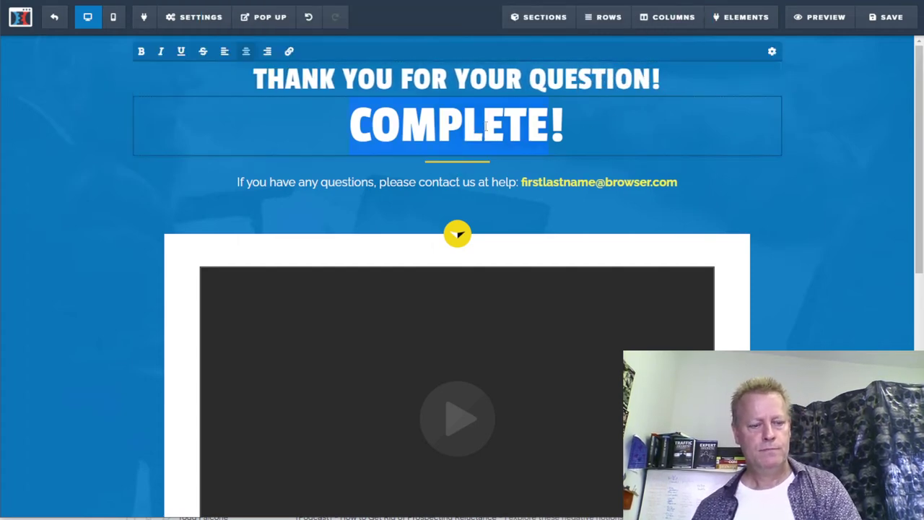
text(C!)
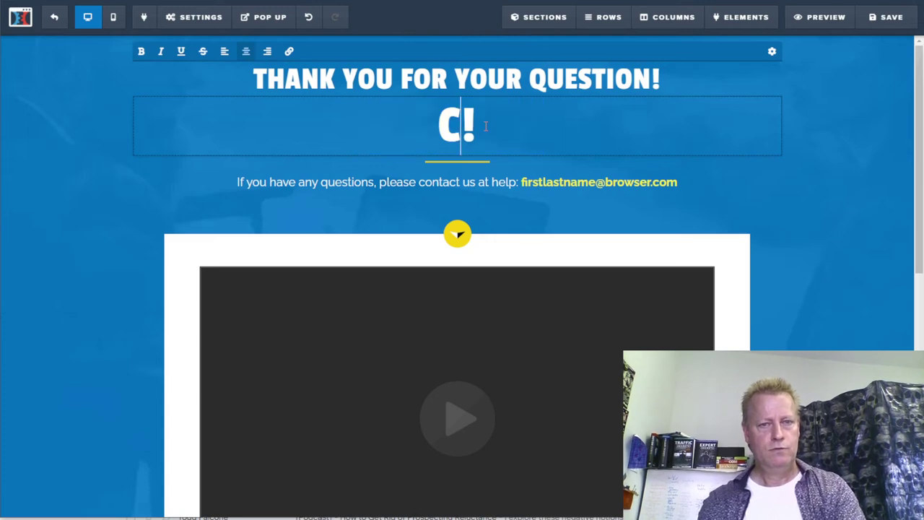
key(BackSpace)
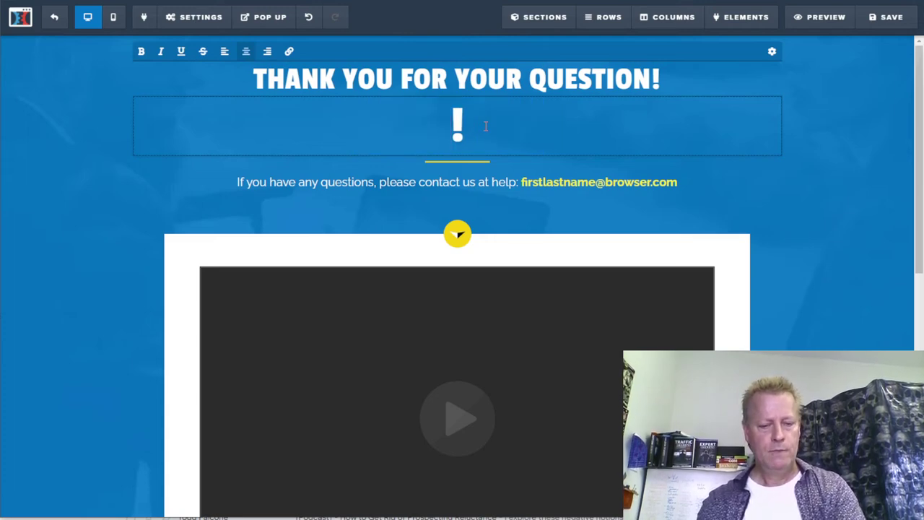
text(YOUR TICKET)
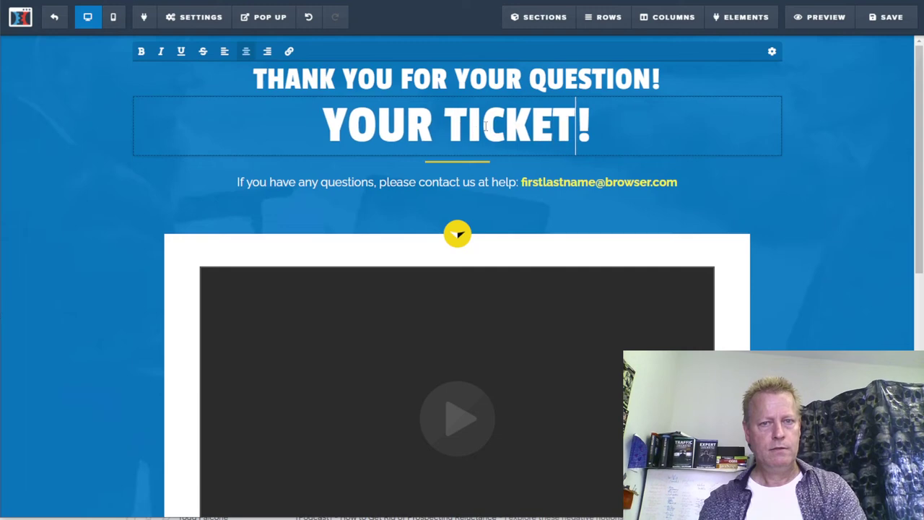
text( IS ON )
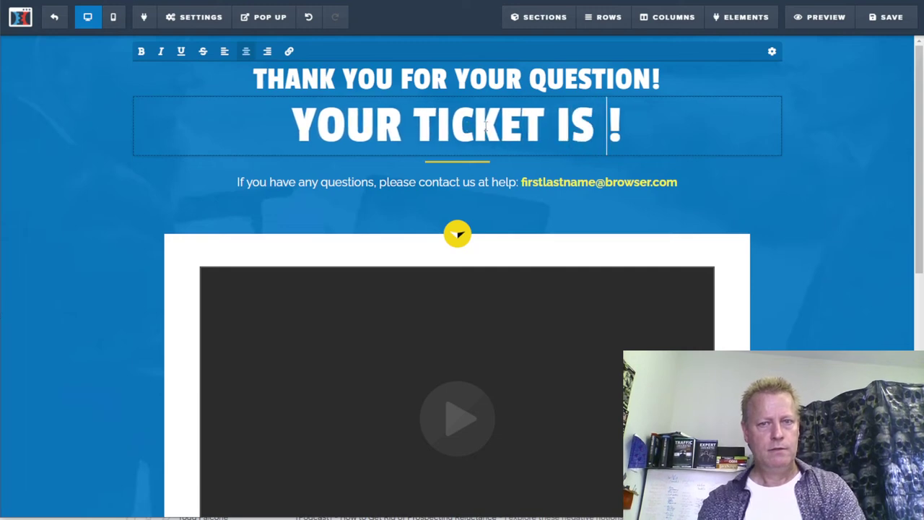
text(THE WAY)
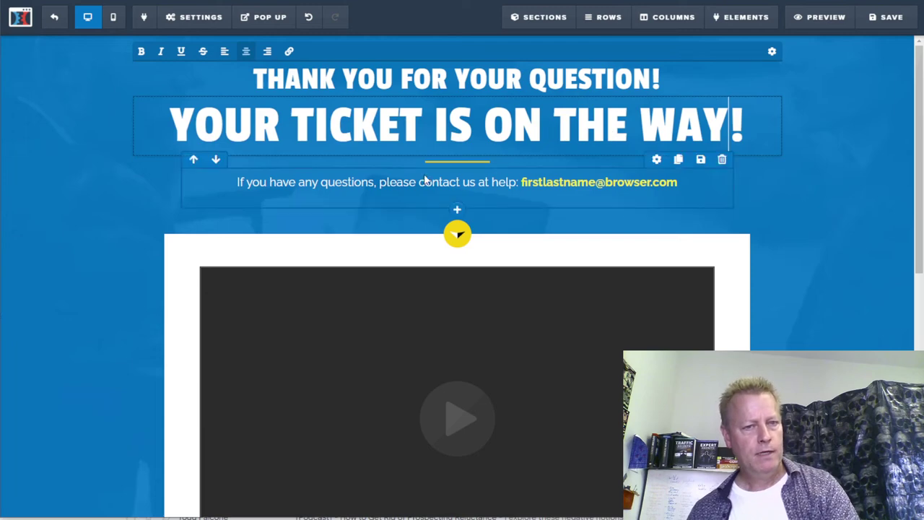
click(374, 181)
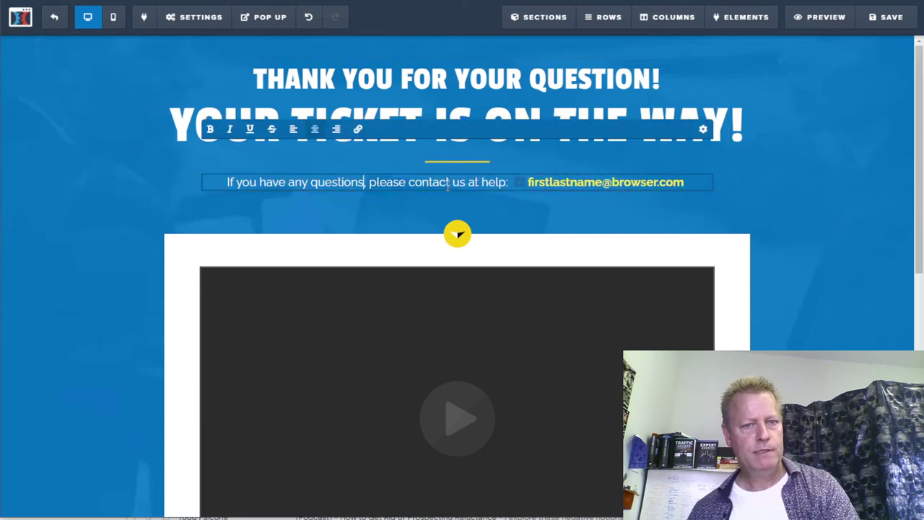
- Replace the contact email in the help line with 'please reply to the email we just sent.'
drag(409, 182, 661, 190)
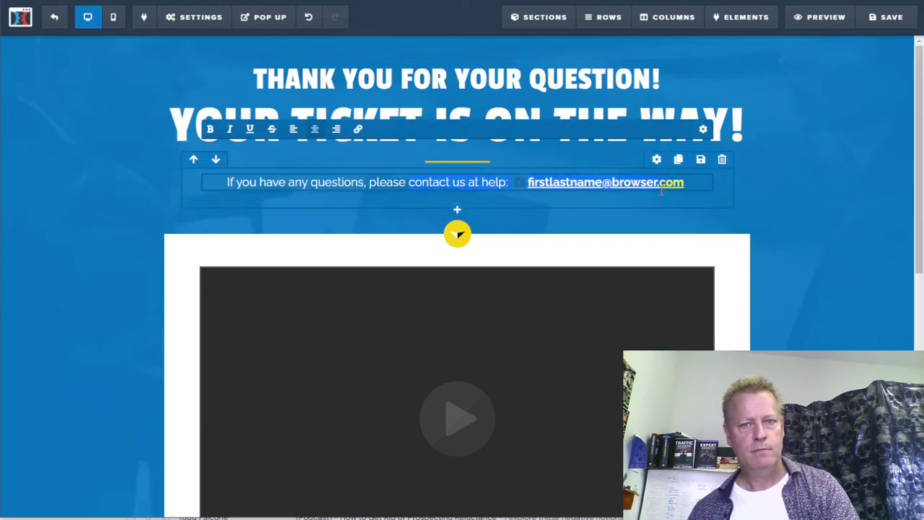
click(682, 185)
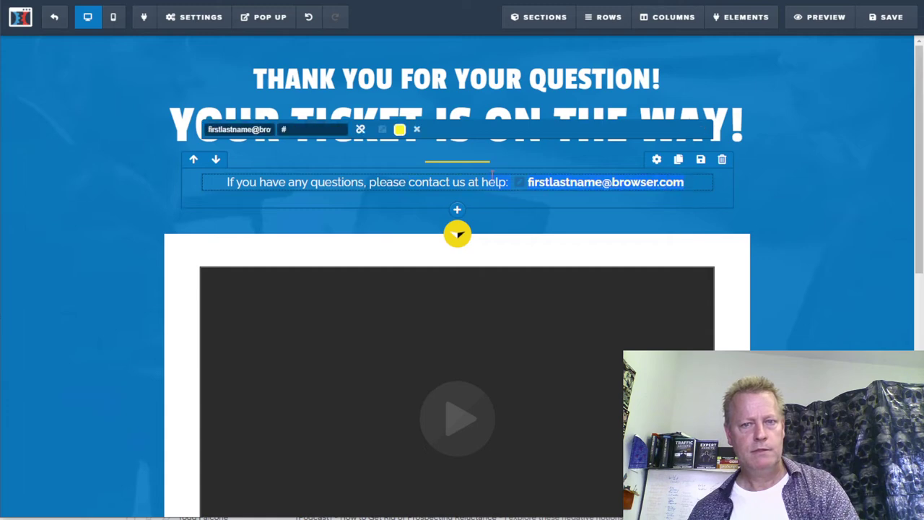
key(BackSpace)
key(BackSpace)
key(BackSpace)
key(BackSpace)
key(BackSpace)
key(BackSpace)
key(BackSpace)
key(BackSpace)
key(BackSpace)
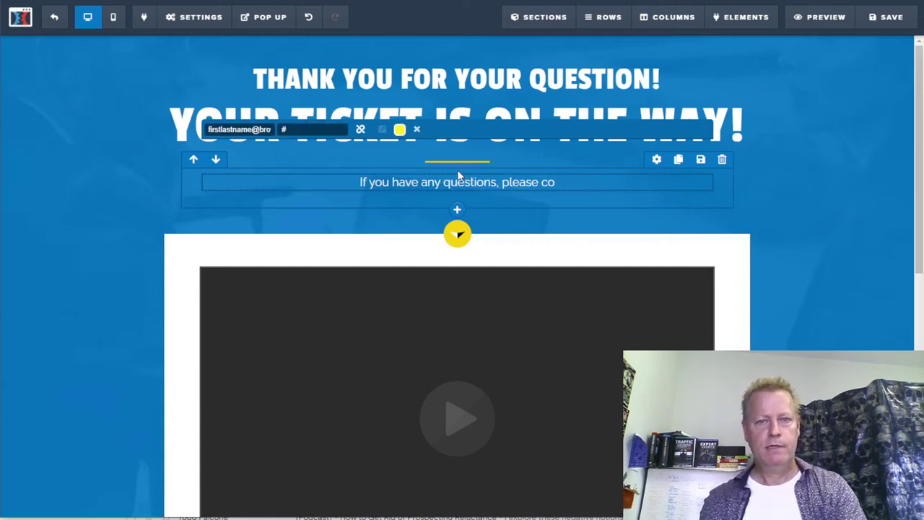
key(BackSpace)
text(reply)
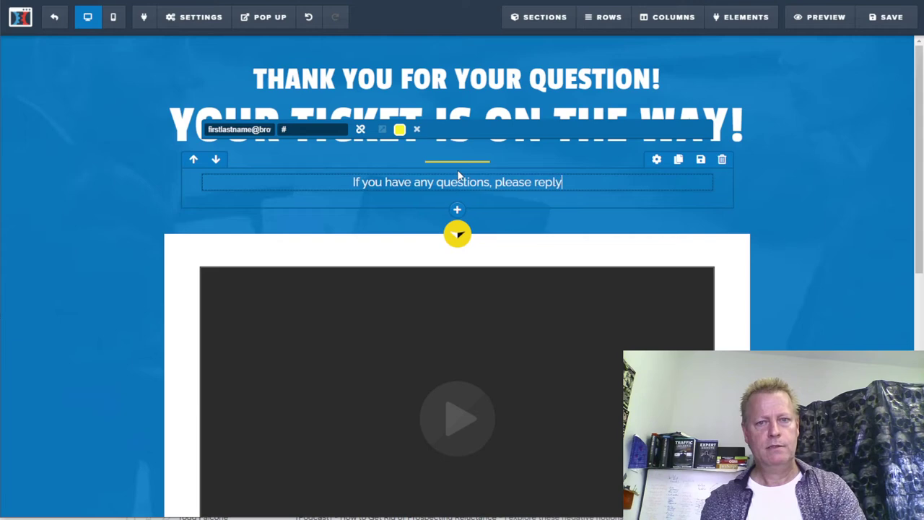
text( to the ema)
key(BackSpace)
key(BackSpace)
text(mail we just )
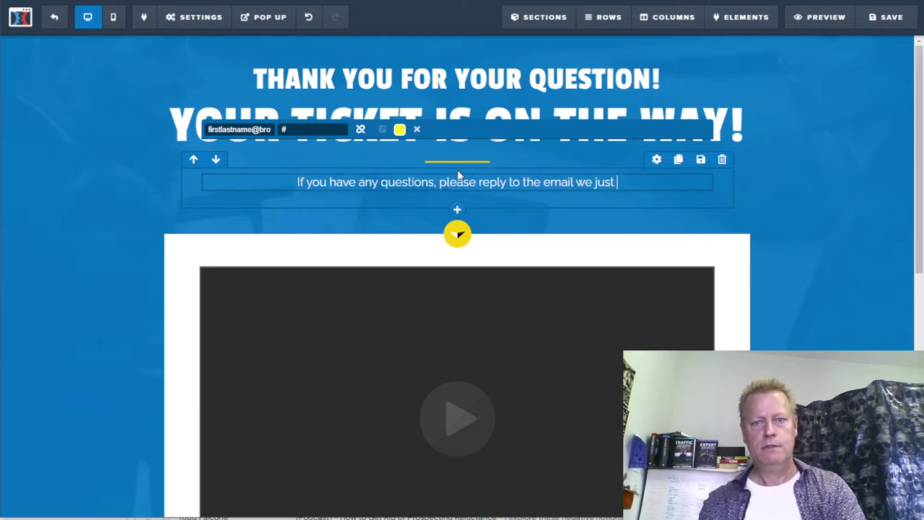
text(sent.)
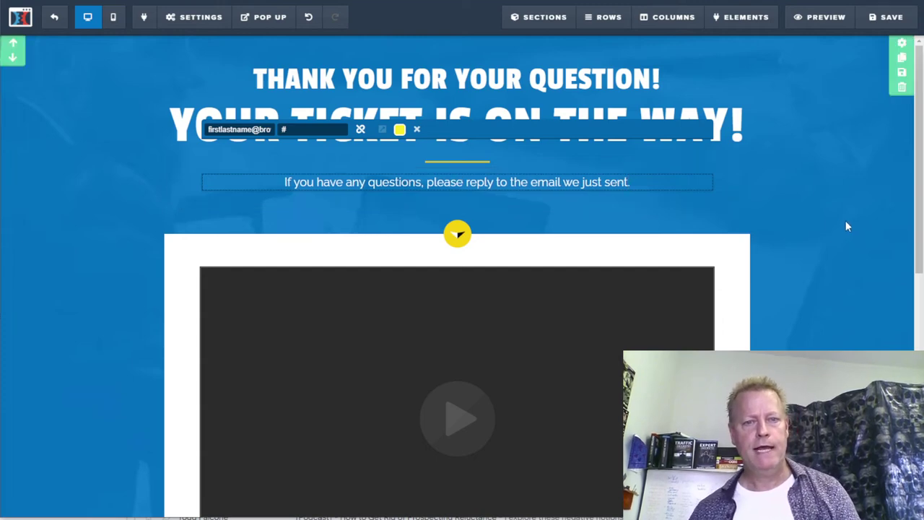
- Change MOTHER FUNNEL to US in the social heading, making it 'Follow Us On Social!'
scroll(847, 221, down, 5)
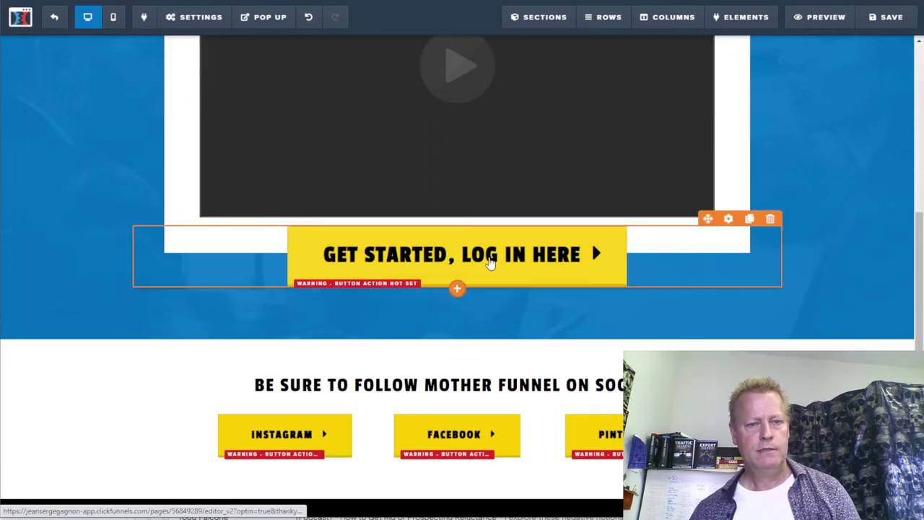
click(469, 384)
double_click(448, 384)
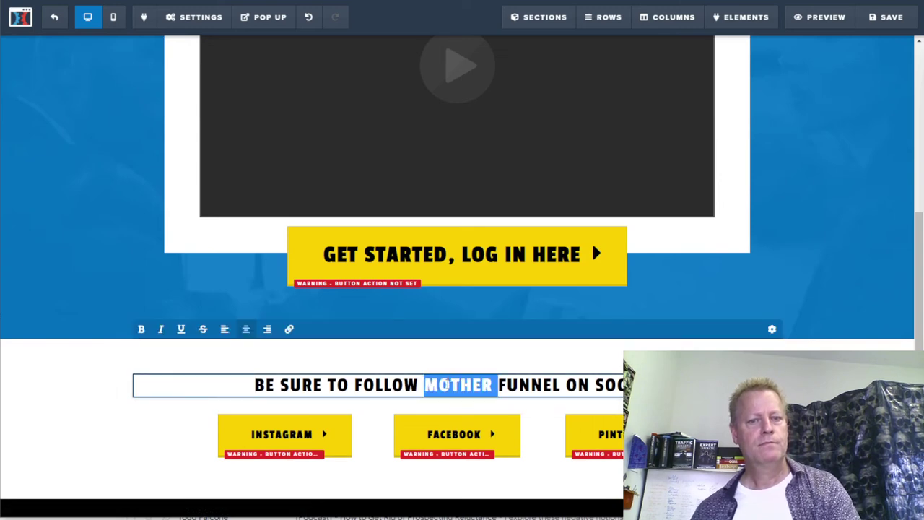
click(518, 384)
drag(421, 384, 566, 384)
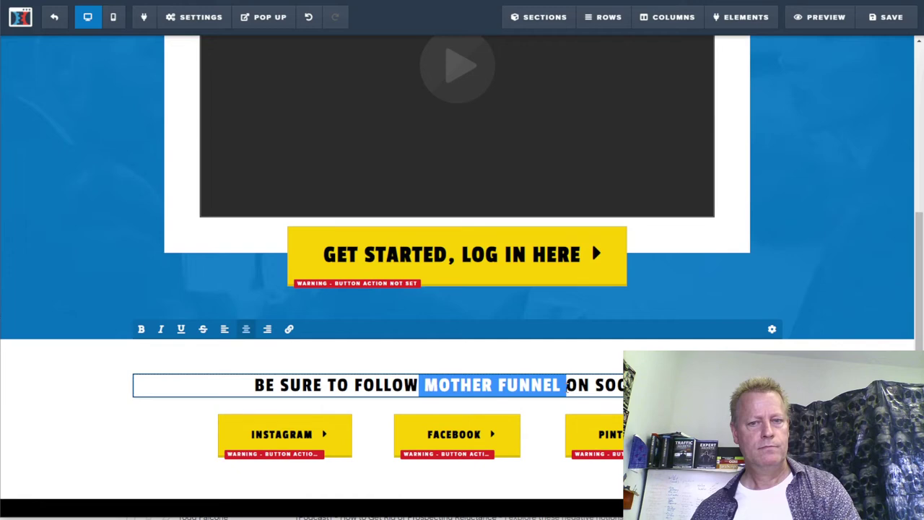
text(US)
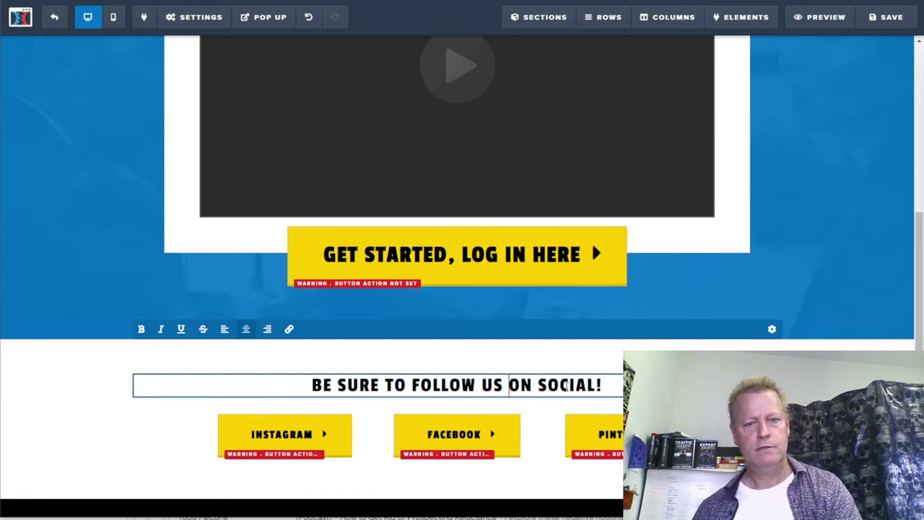
click(287, 433)
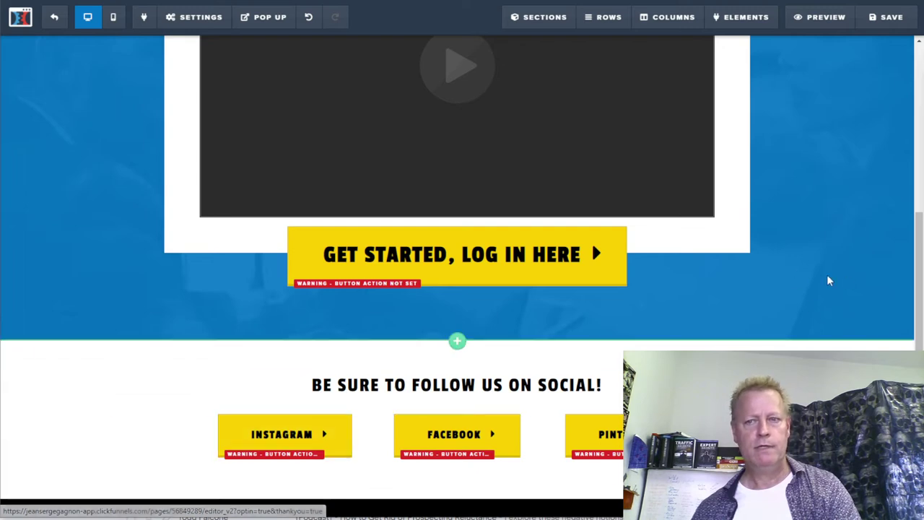
- Set the Instagram button to Go To Website URL and look up the Instagram profile in a new tab
click(300, 445)
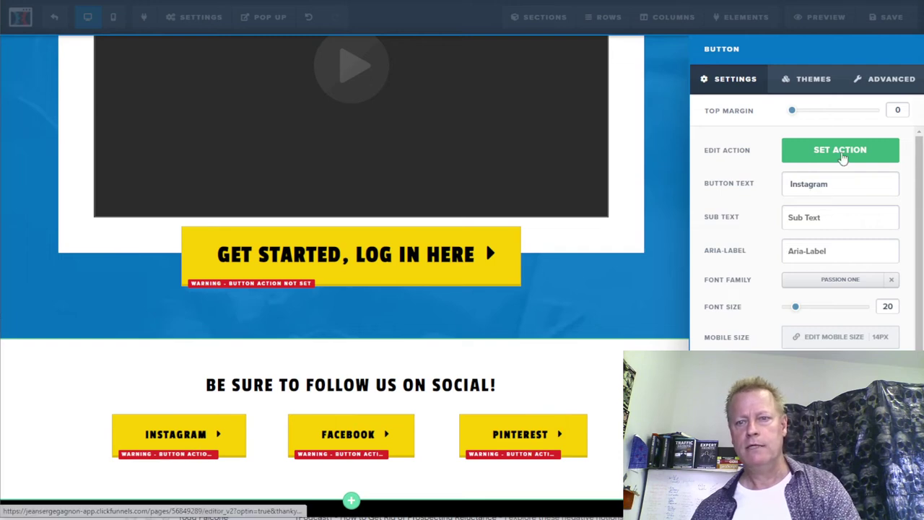
click(841, 154)
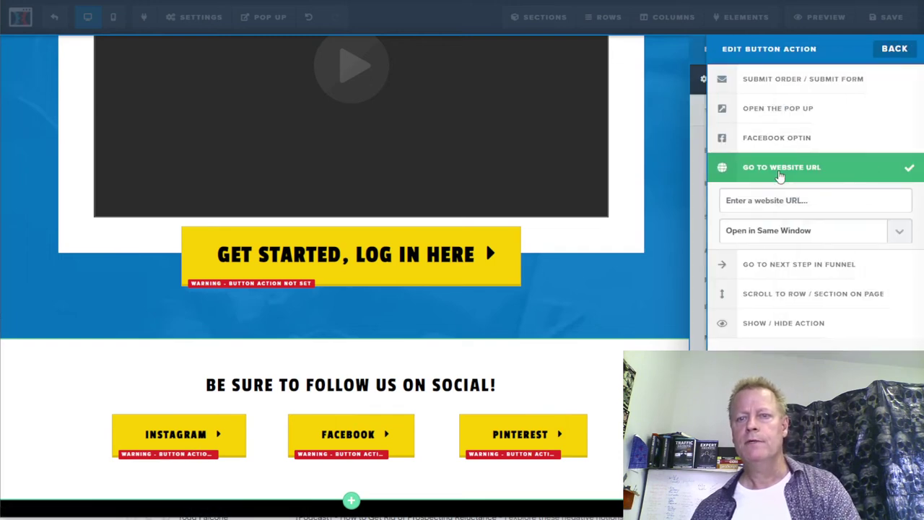
key(ctrl+t)
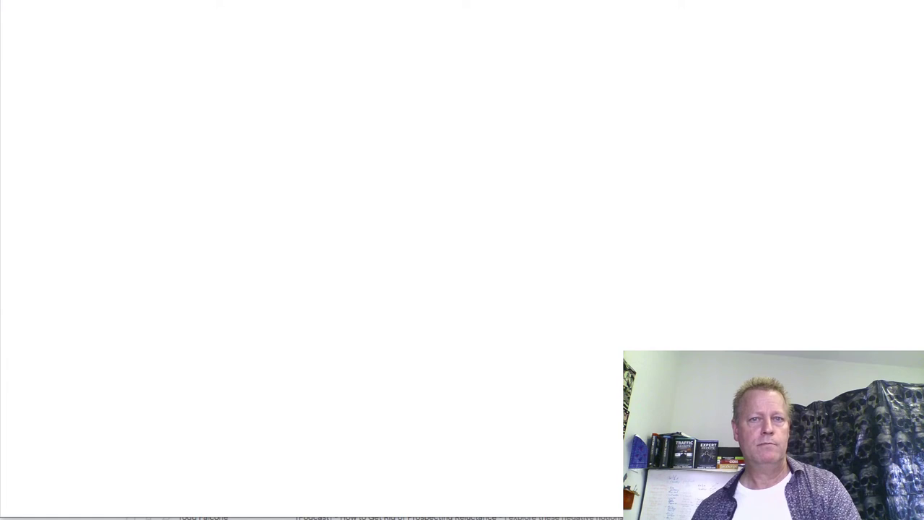
text(instagram)
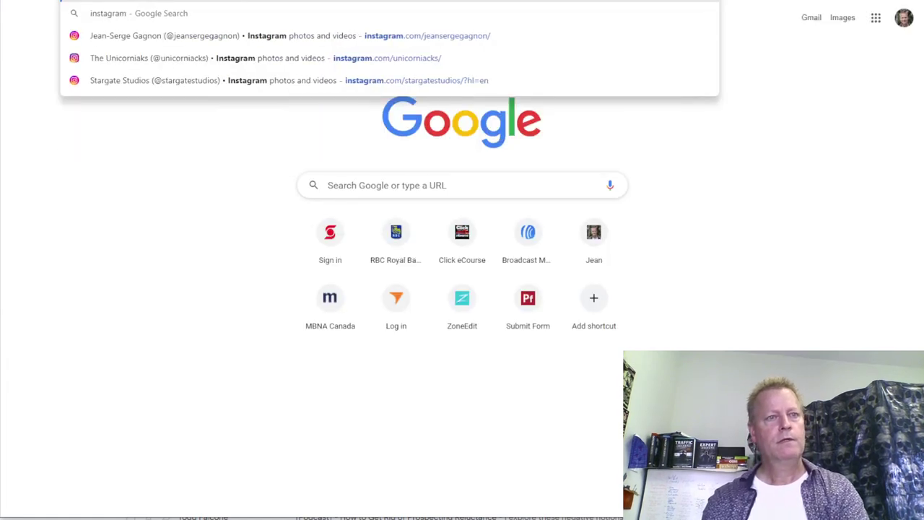
key(Return)
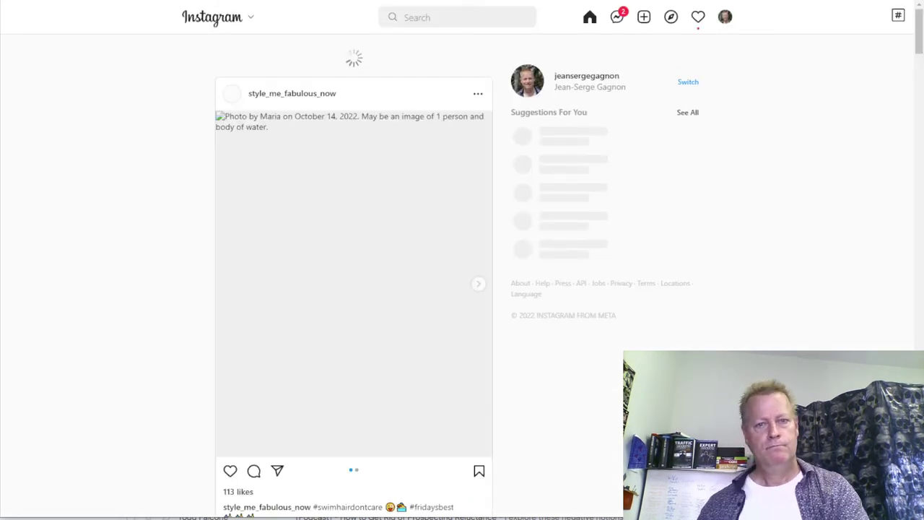
key(ctrl+l)
text(jr)
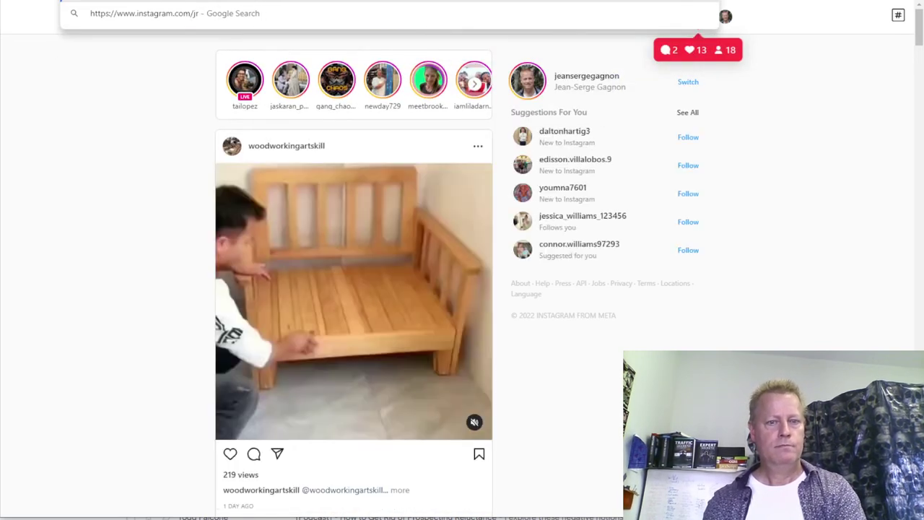
key(BackSpace)
text(ean)
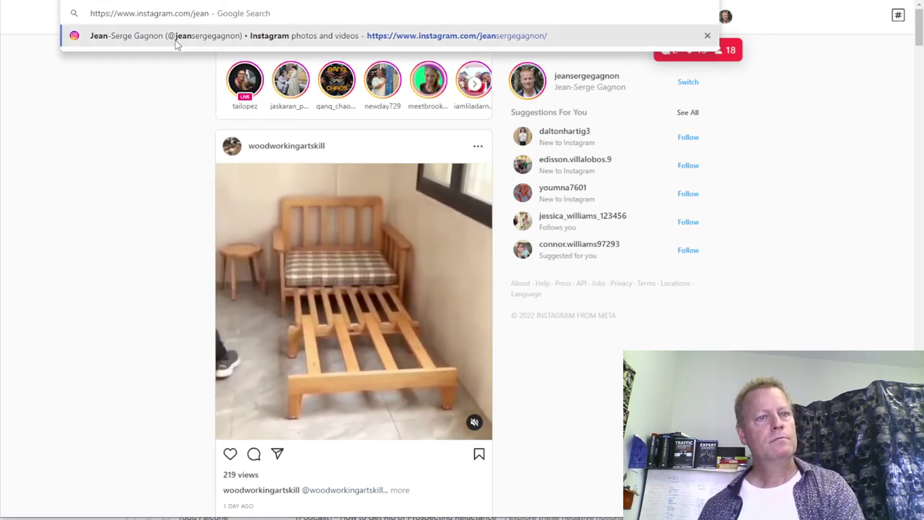
key(Escape)
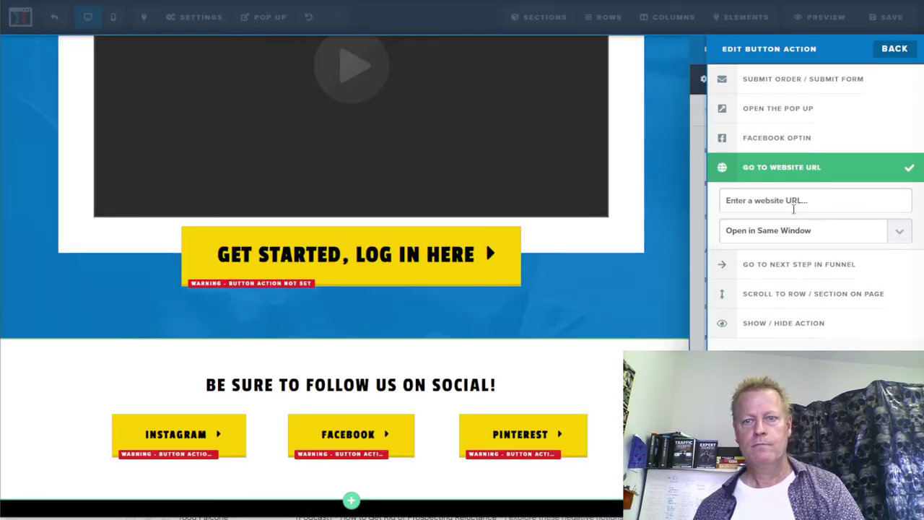
- Paste the Instagram profile URL as the button link, opening in a new tab, and save
text(https://www.instagram.com/jeansergegagnon/)
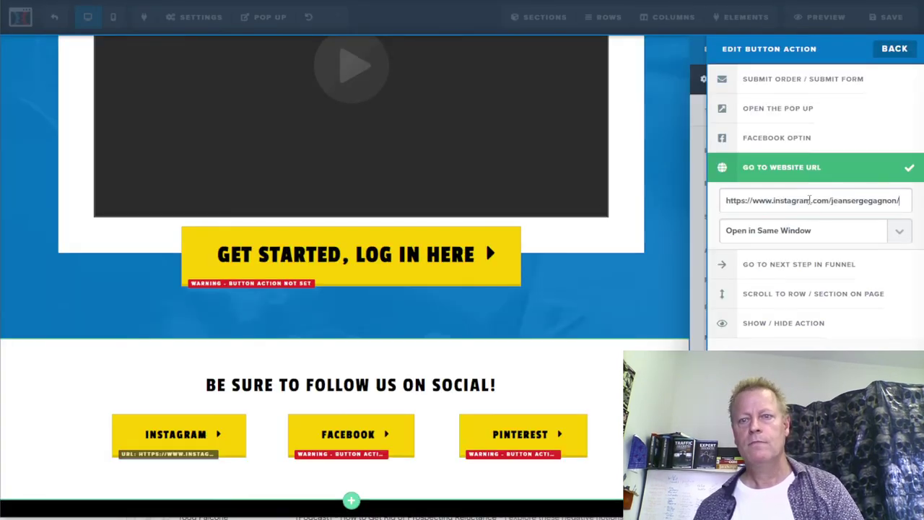
click(896, 241)
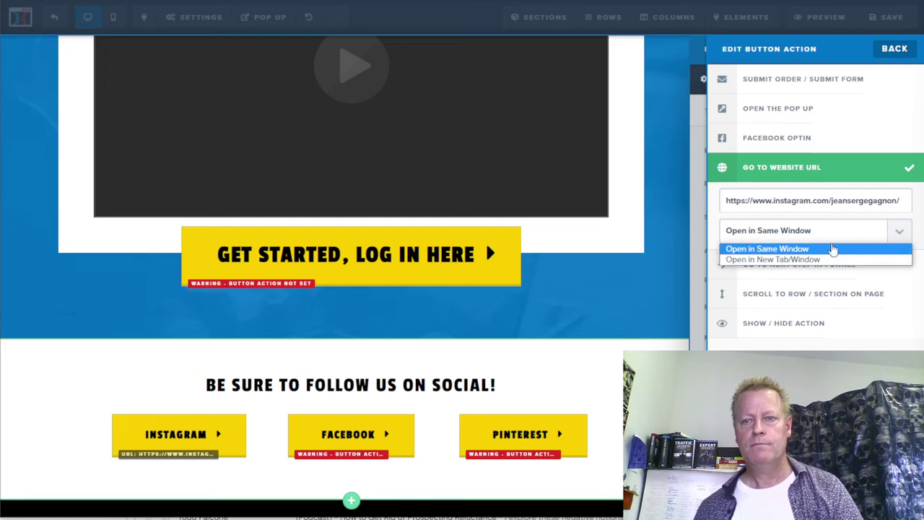
click(792, 261)
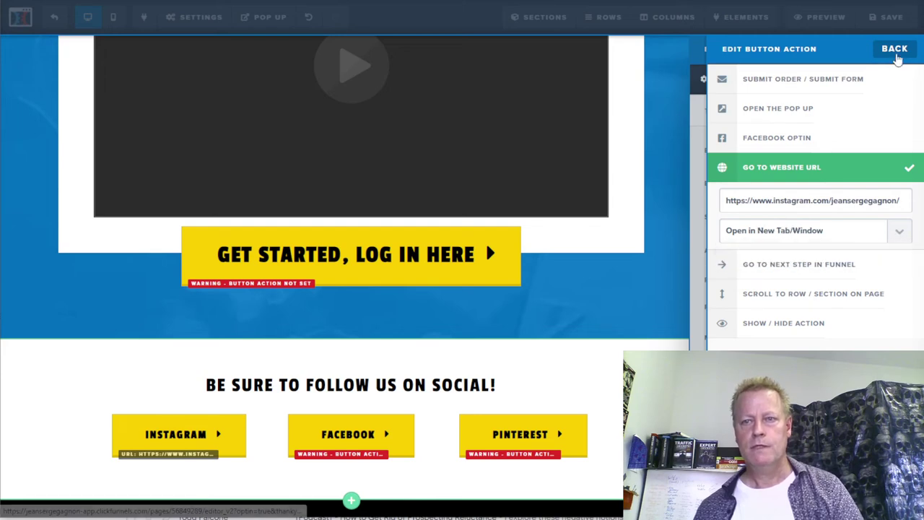
click(668, 337)
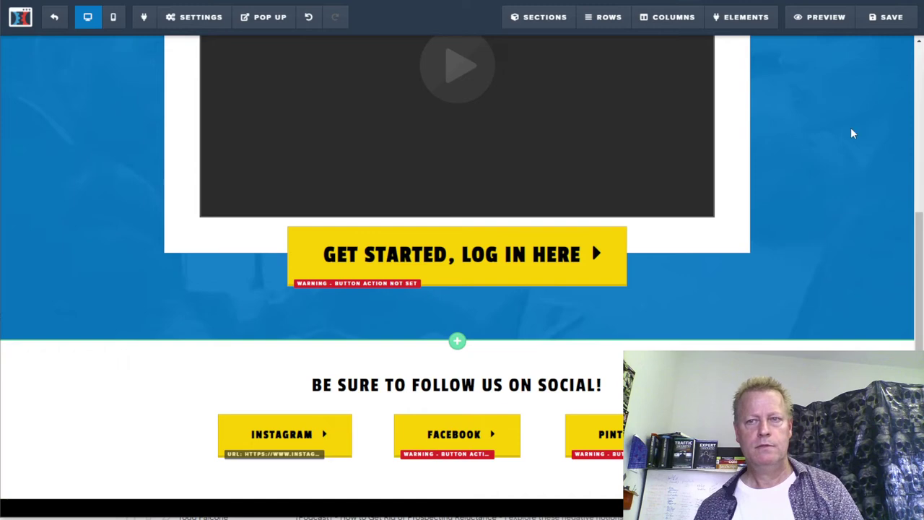
click(886, 17)
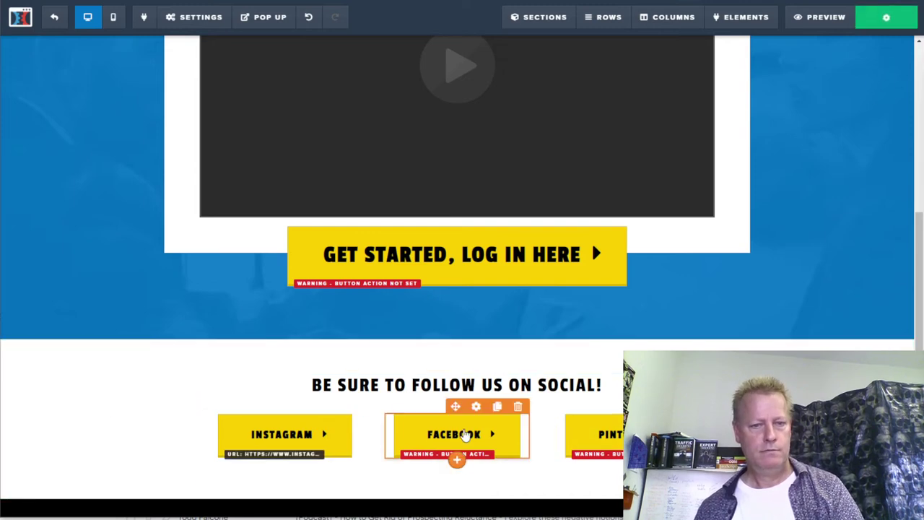
click(458, 436)
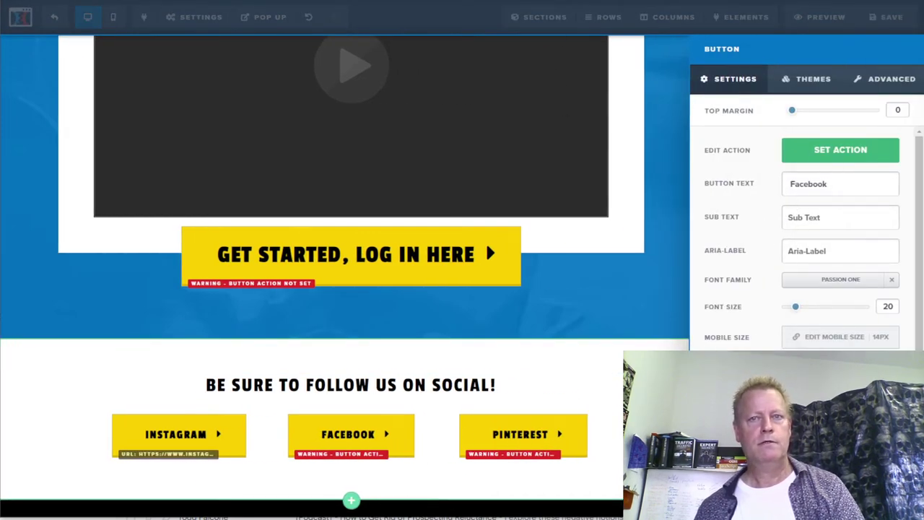
- Link the Facebook button to the pasted Facebook profile URL, opening in a new tab, and save
key(ctrl+t)
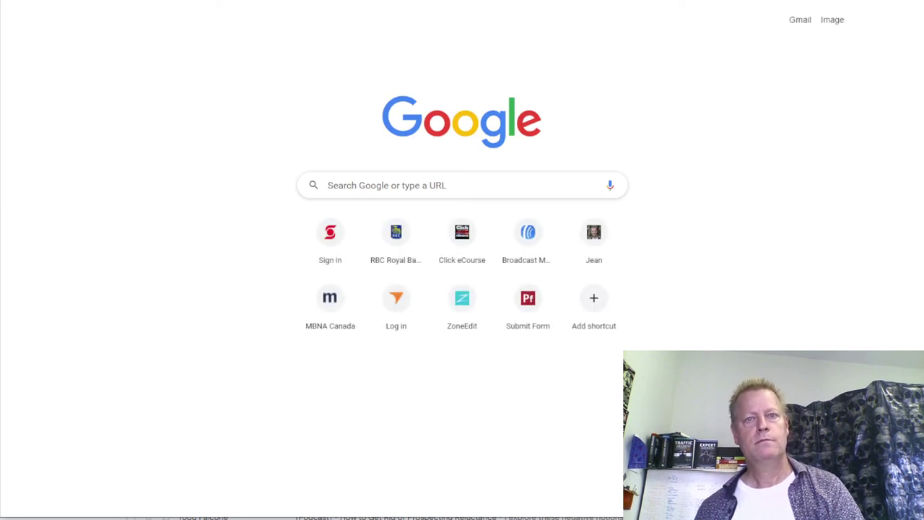
key(ctrl+w)
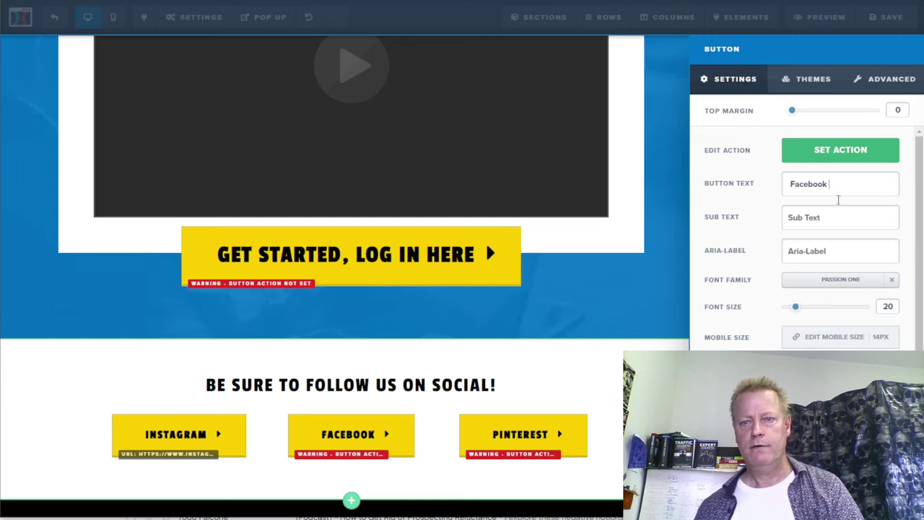
click(828, 155)
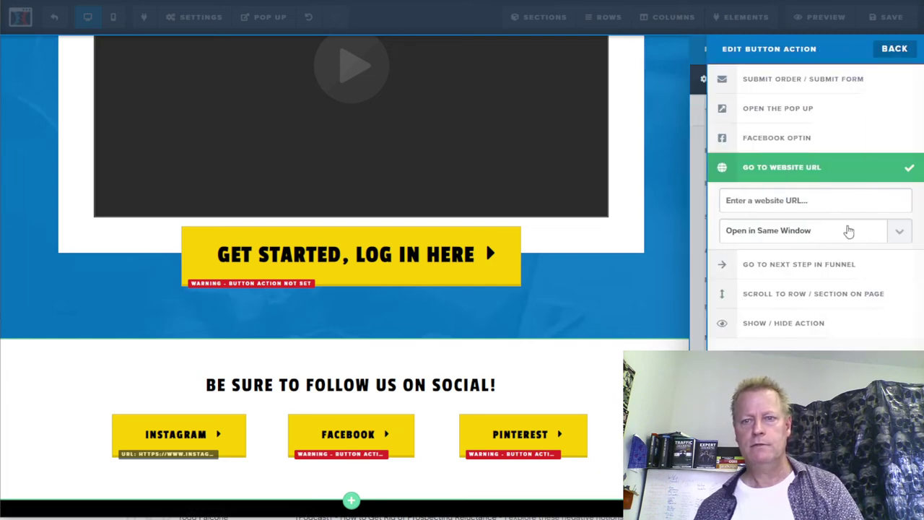
click(808, 202)
text(https://www.facebook.com/jeansergegagnon/)
click(813, 233)
click(790, 259)
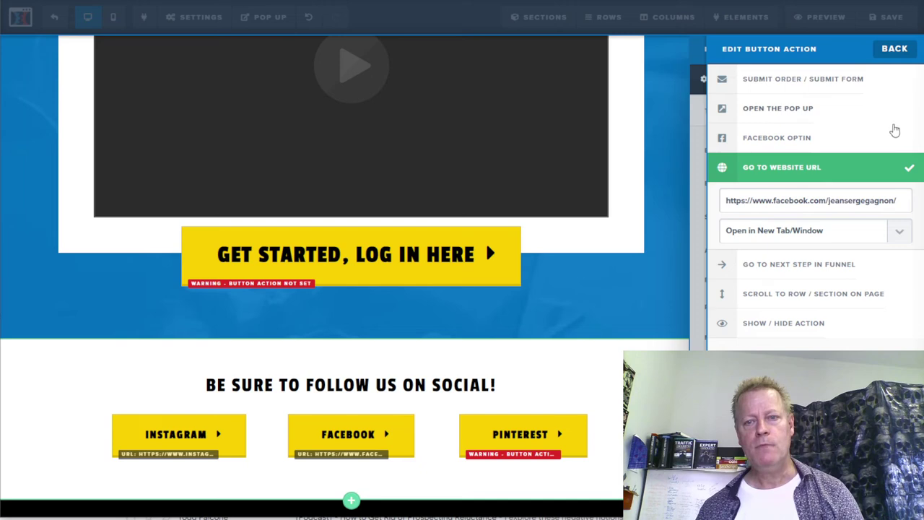
click(677, 342)
click(886, 16)
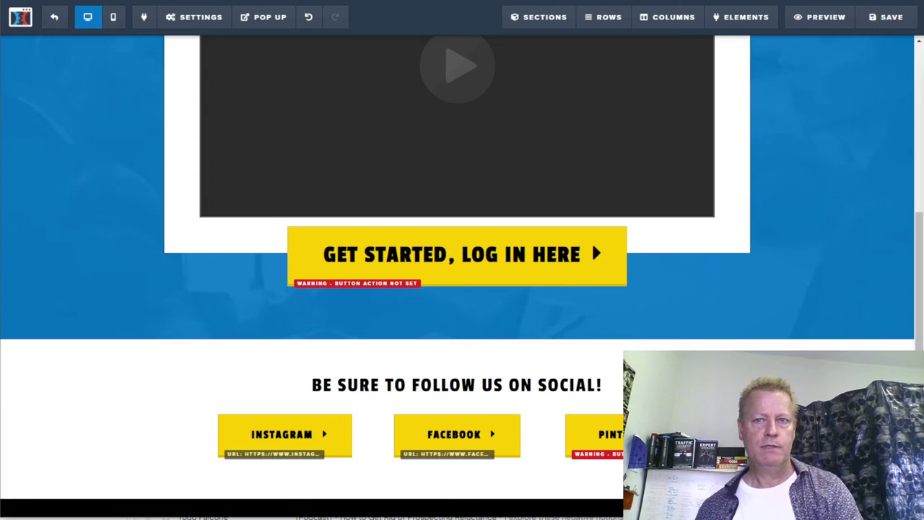
key(ctrl+t)
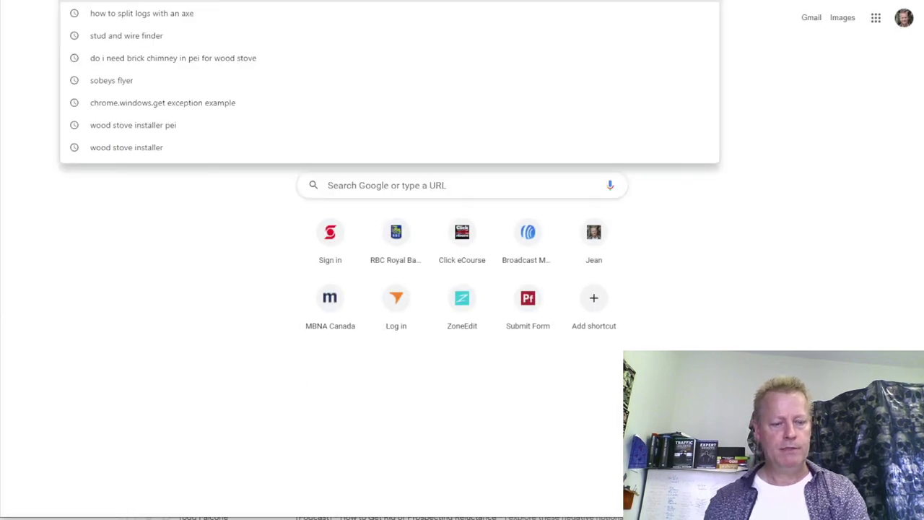
- Load the Pinterest business profile page in the new browser tab
text(pintere)
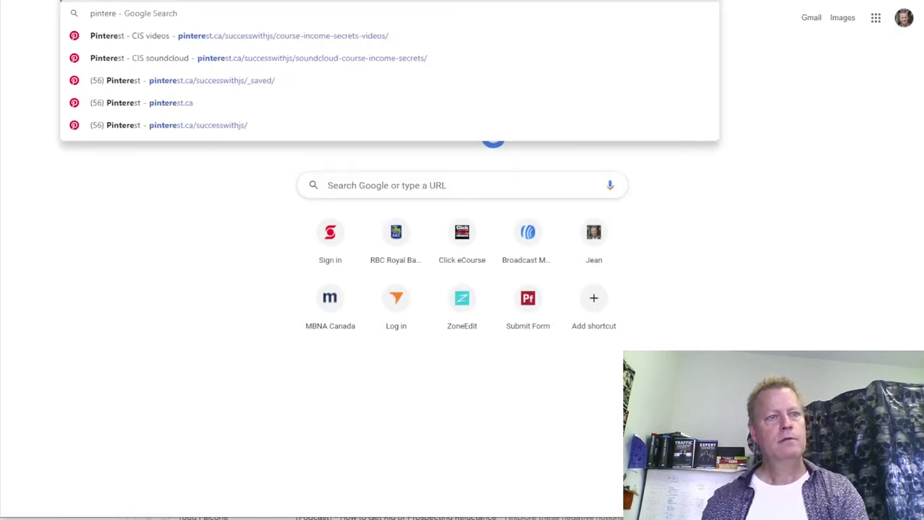
text(st.com/)
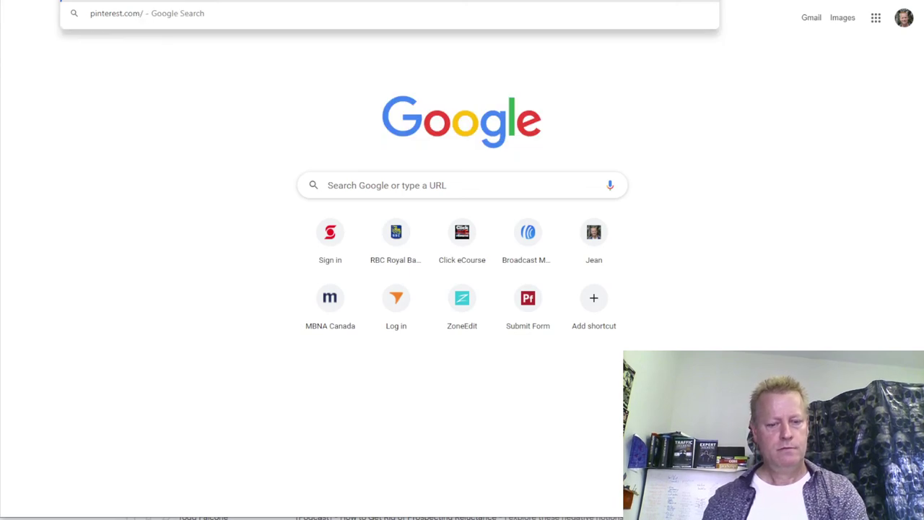
text(succw)
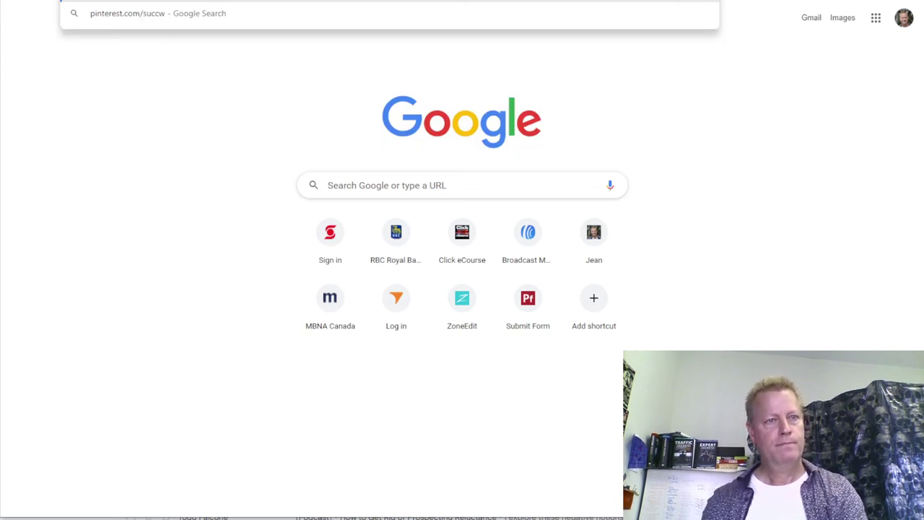
key(BackSpace)
text(esswithj)
key(Return)
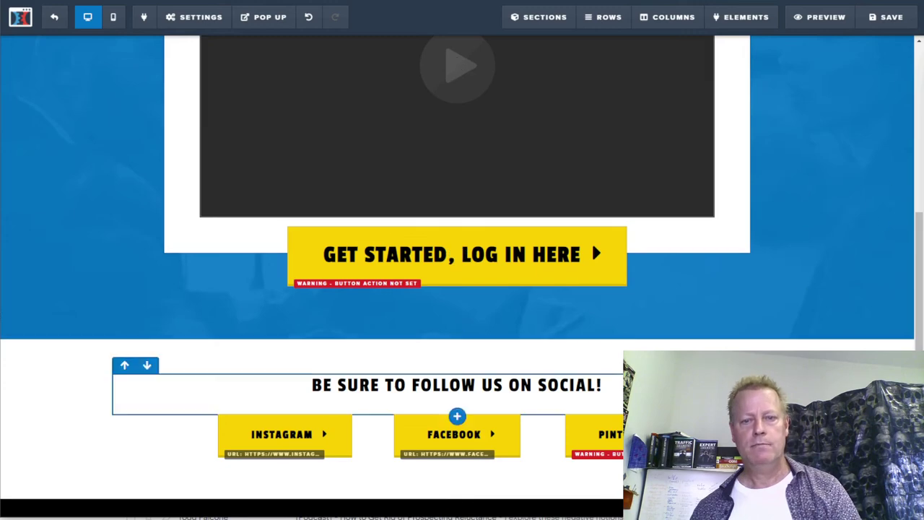
- Link the Pinterest button to the pasted Pinterest profile URL, opening in a new tab, and save
click(591, 434)
click(836, 188)
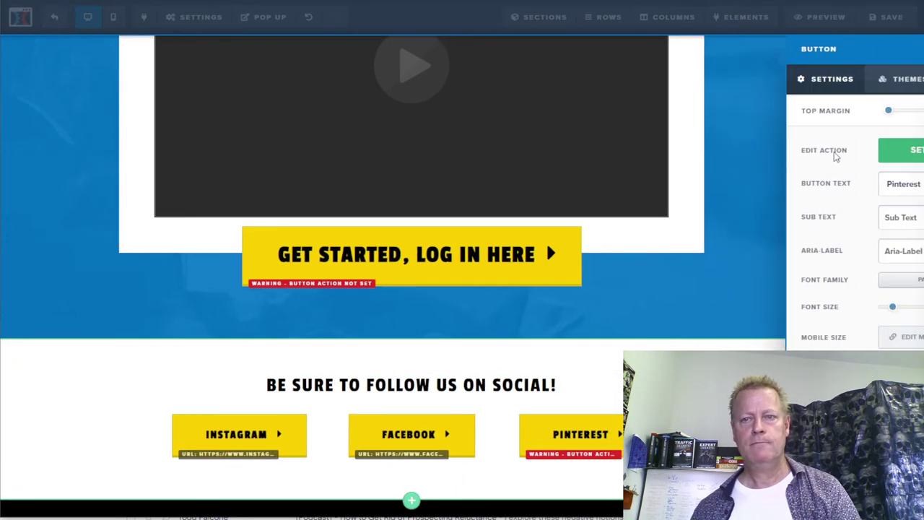
click(836, 153)
click(807, 198)
text(https://www.pinterest.ca/successwithjs/)
click(817, 235)
click(823, 260)
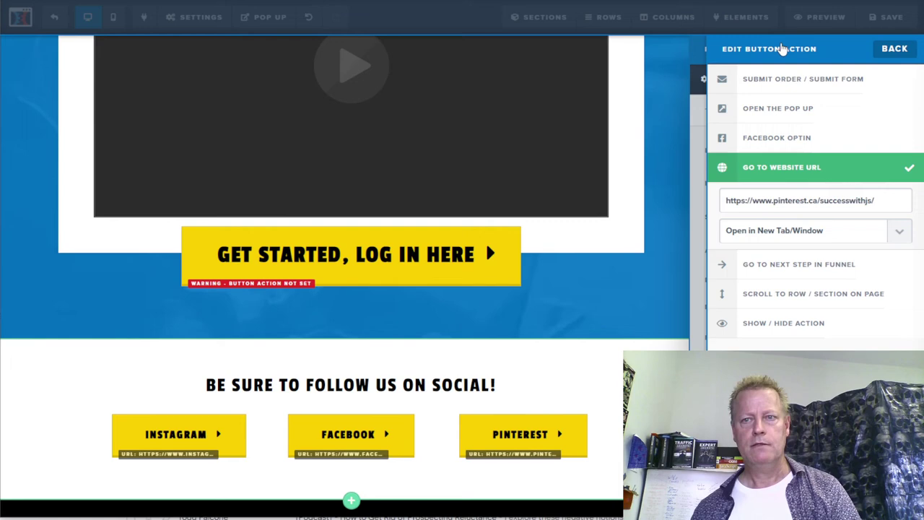
click(894, 48)
click(887, 16)
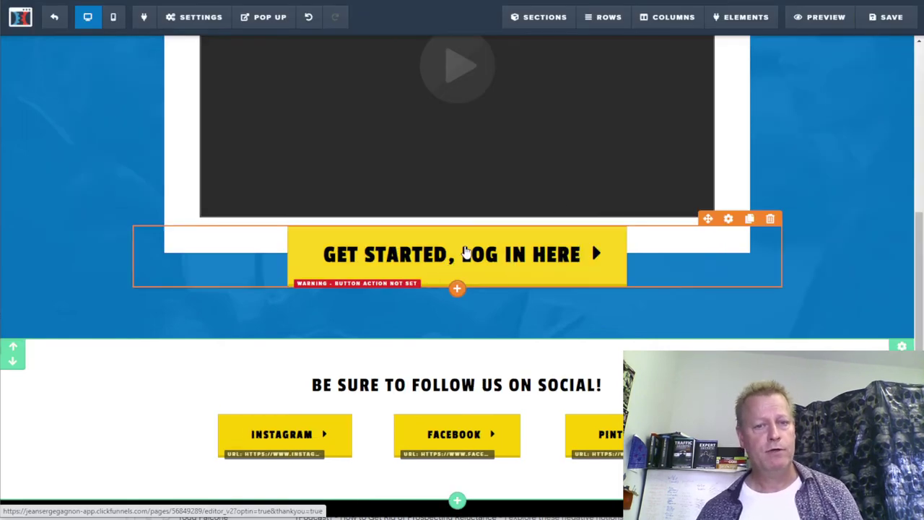
scroll(465, 247, up, 3)
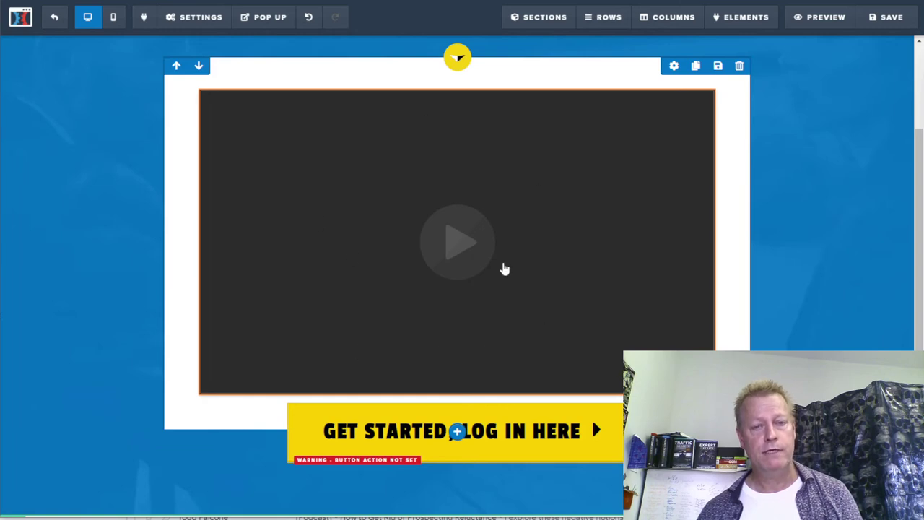
- Check the full YouTube address in the video element's settings
click(491, 244)
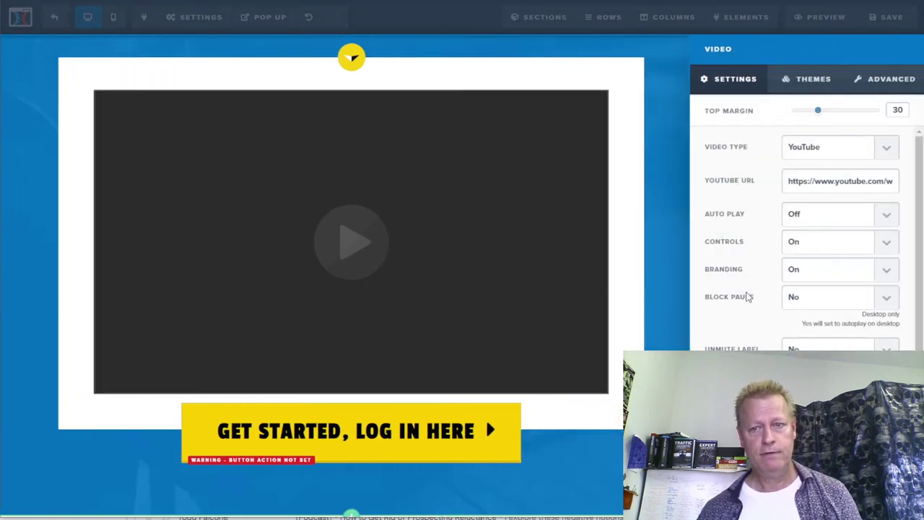
drag(827, 182, 894, 182)
click(767, 190)
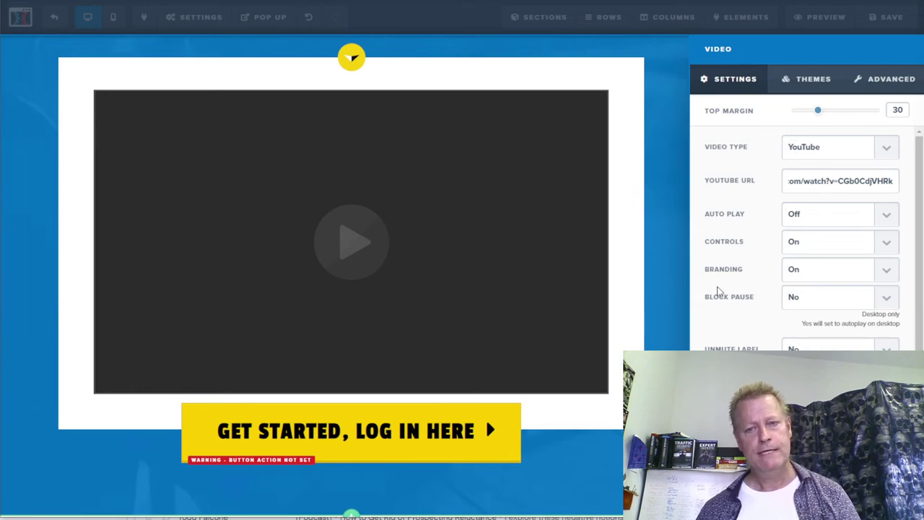
- Save the thank-you page and leave the page editor back to the funnel
click(666, 283)
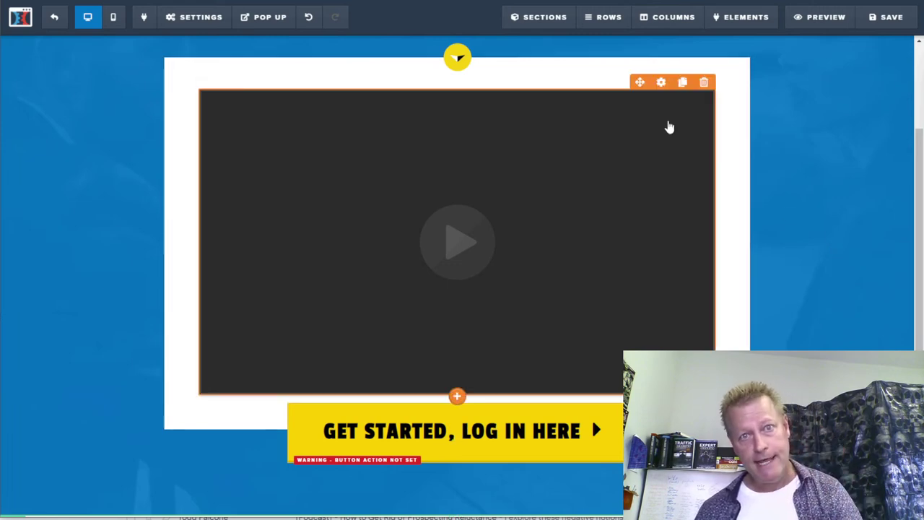
click(894, 18)
click(56, 20)
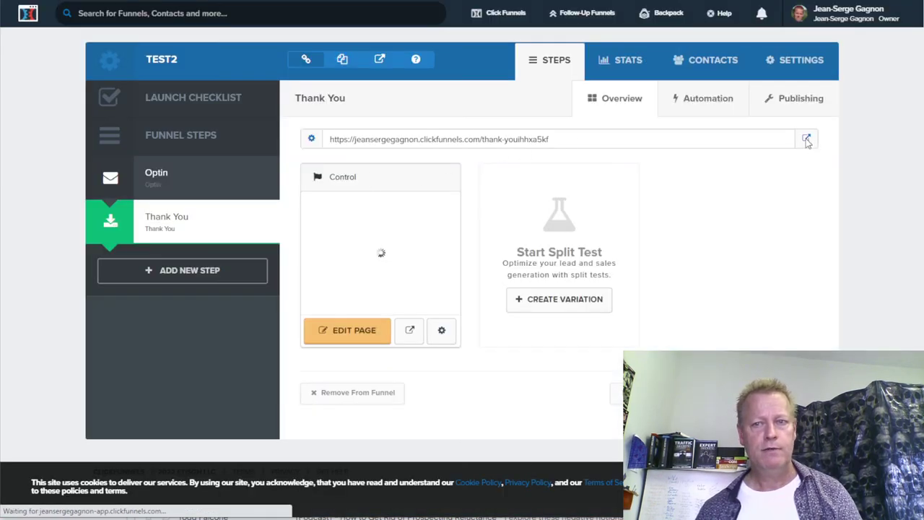
- Preview the live thank-you page in a new window, then close it
right_click(807, 142)
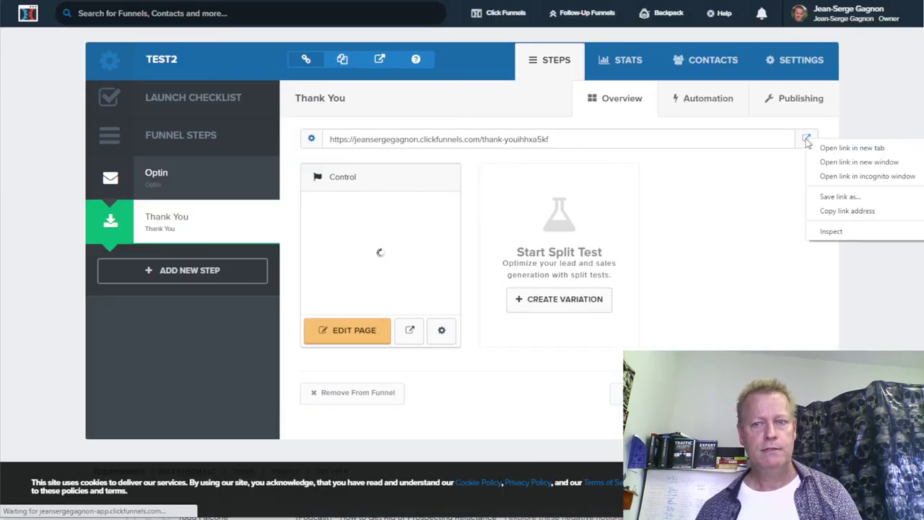
click(860, 165)
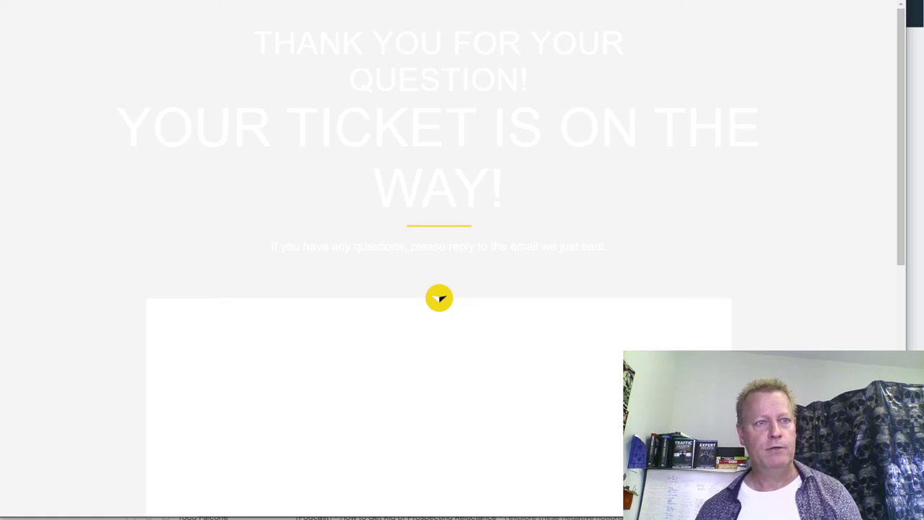
key(ctrl+w)
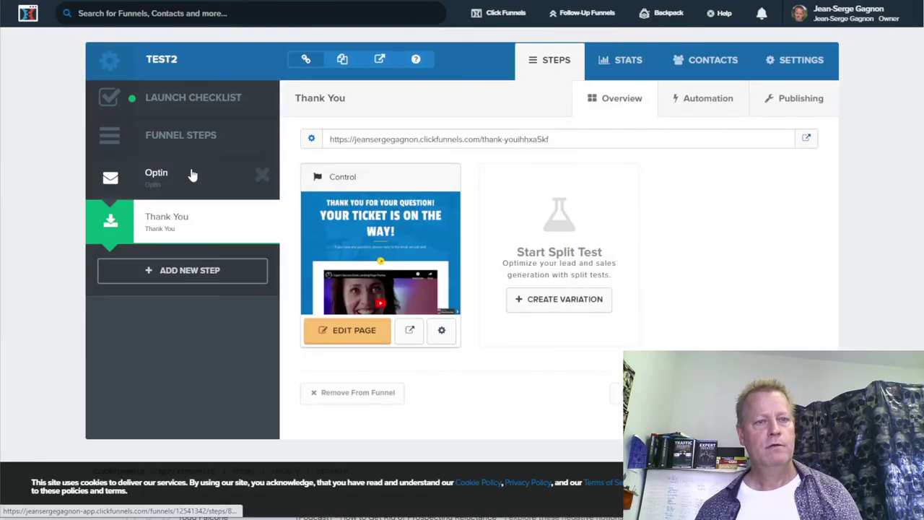
- Open the Optin step, review the funnel's settings, and return to the funnel steps
click(182, 192)
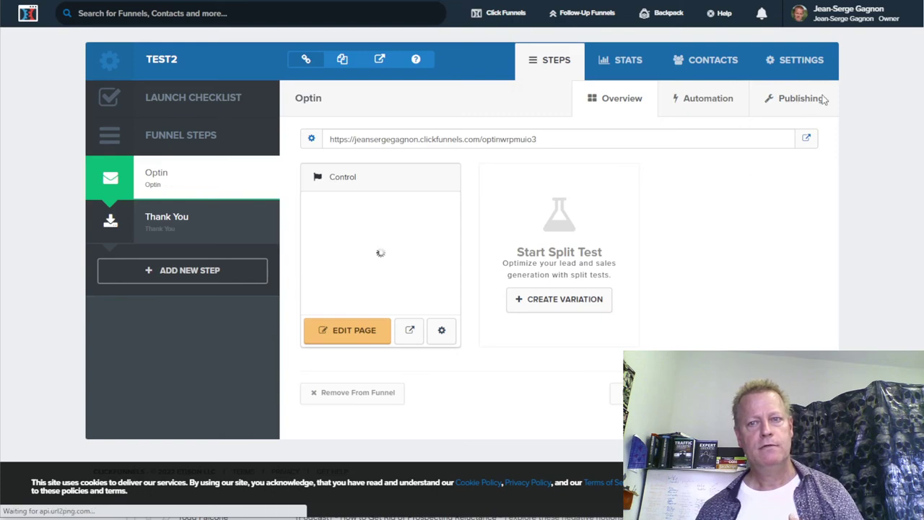
click(799, 57)
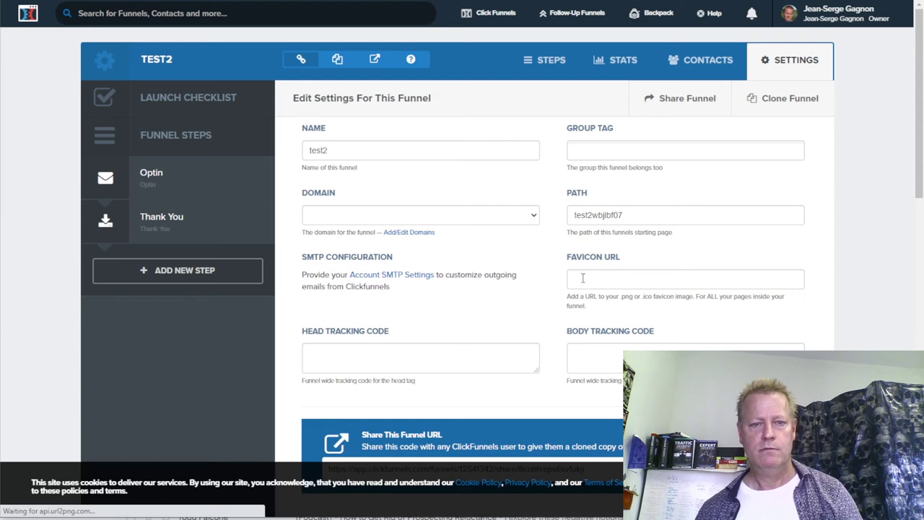
scroll(582, 278, down, 1)
scroll(582, 275, up, 1)
scroll(505, 273, down, 3)
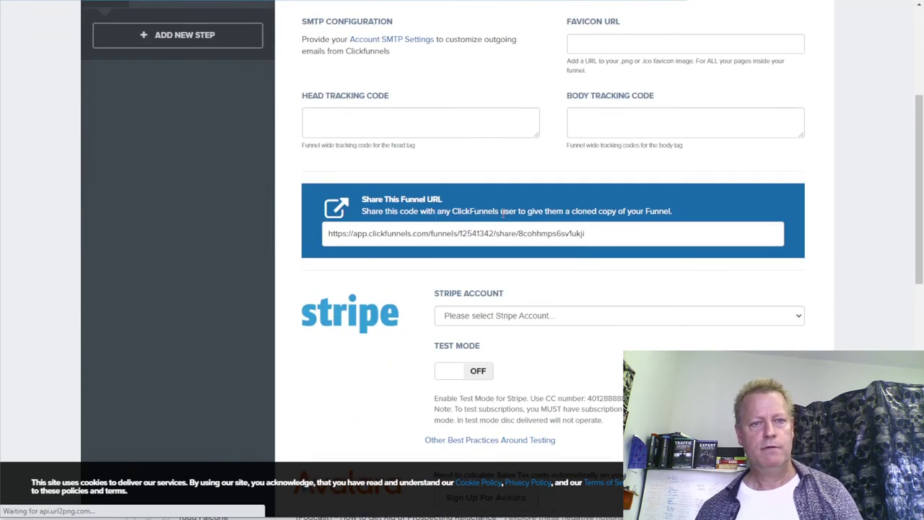
scroll(453, 211, up, 3)
click(551, 65)
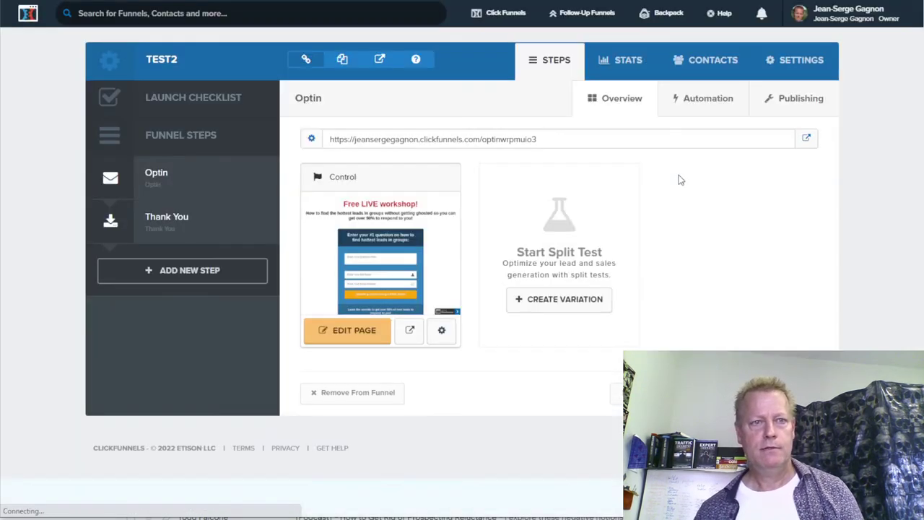
- Review the Optin step's publishing settings for its live page address
click(803, 105)
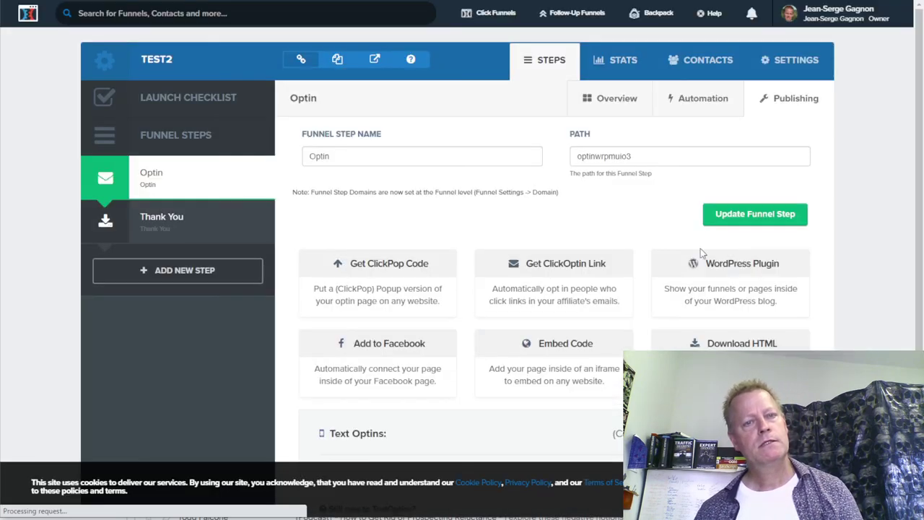
scroll(554, 282, down, 2)
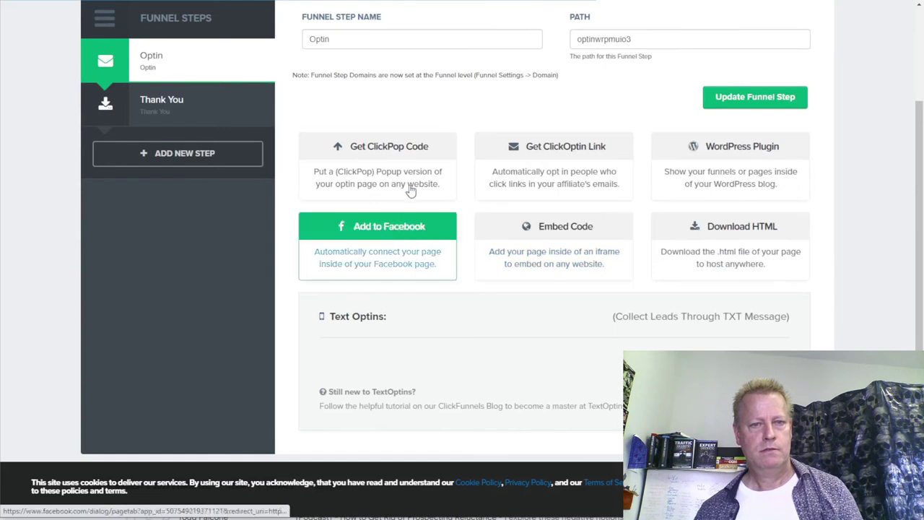
scroll(549, 130, up, 2)
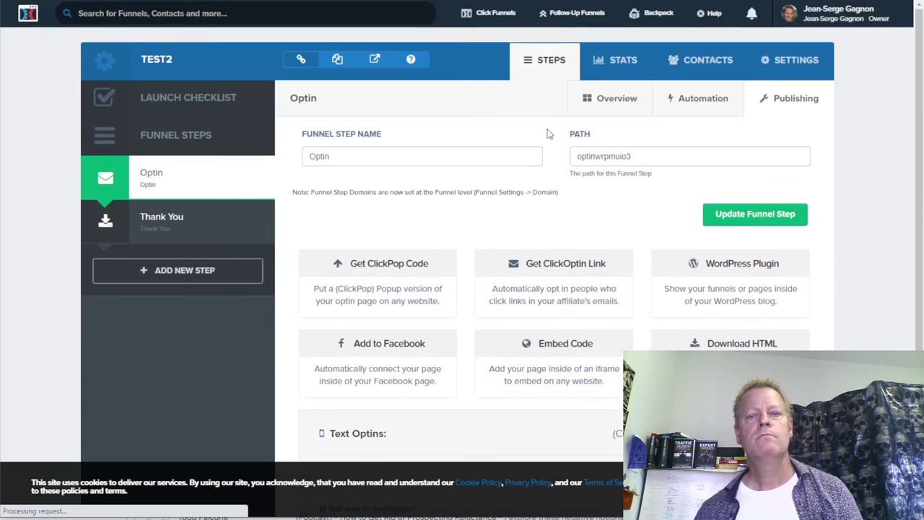
scroll(462, 173, down, 2)
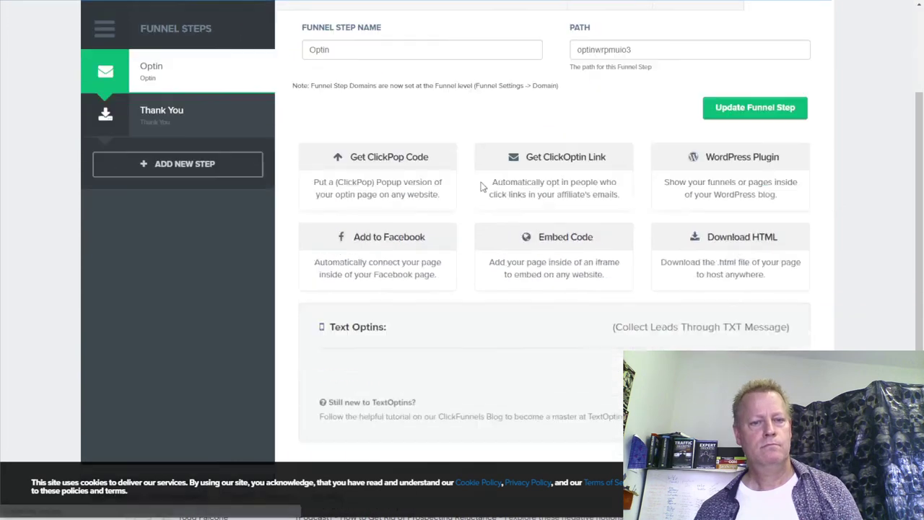
scroll(549, 144, up, 2)
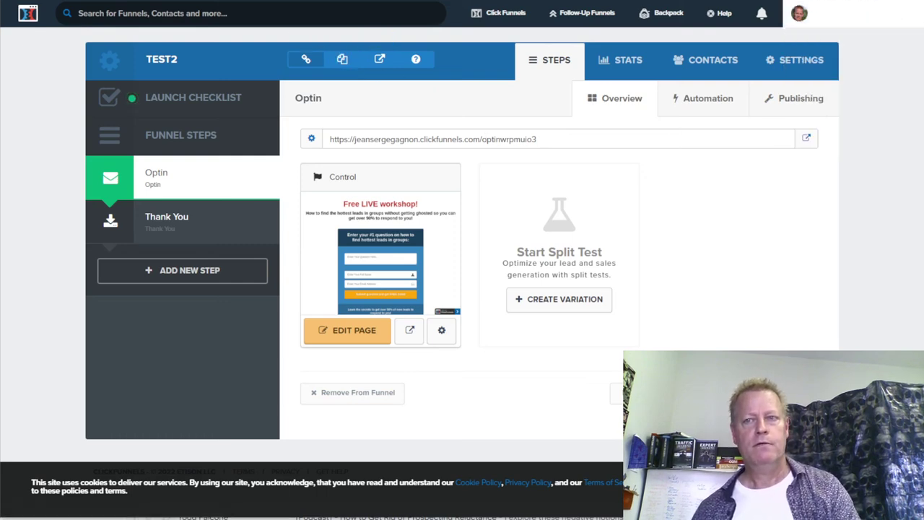
- Load the copied optin page address in a new incognito window
click(914, 1)
click(804, 36)
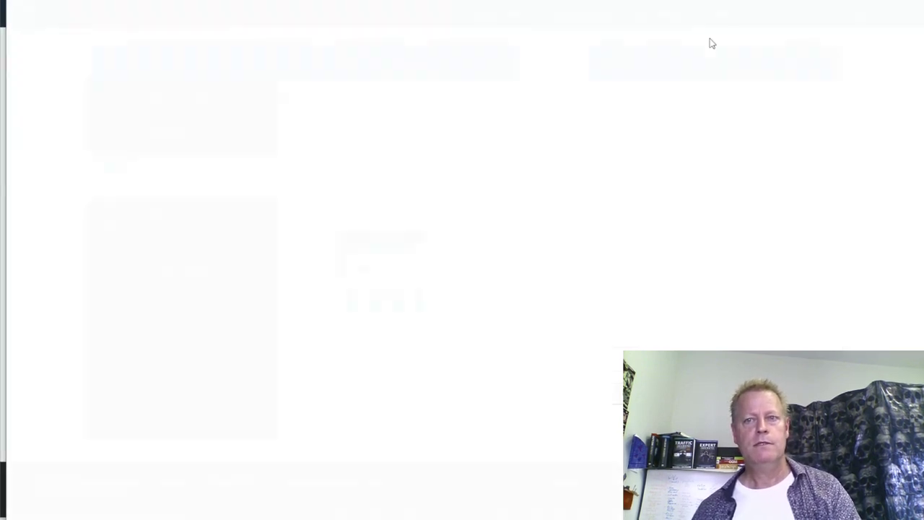
text(https://jeansergegagnon.clickfunnels.com/test2wbjlbf07)
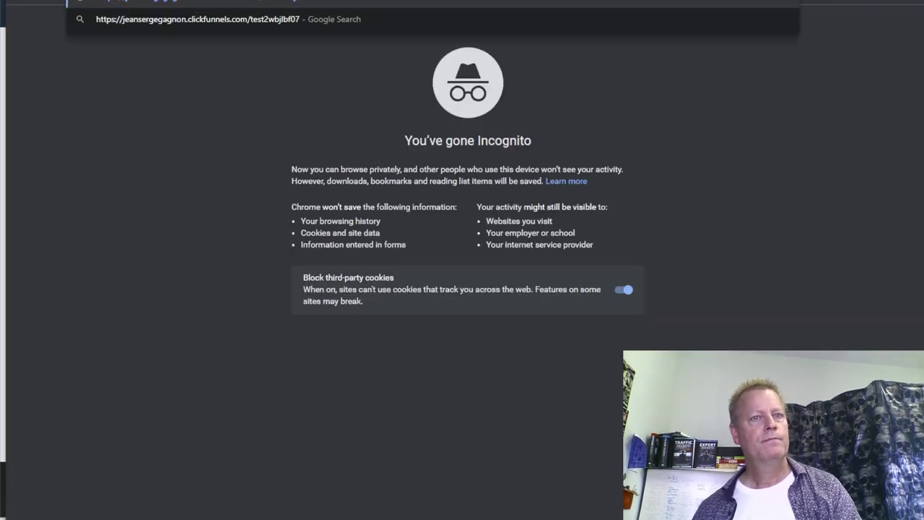
key(Return)
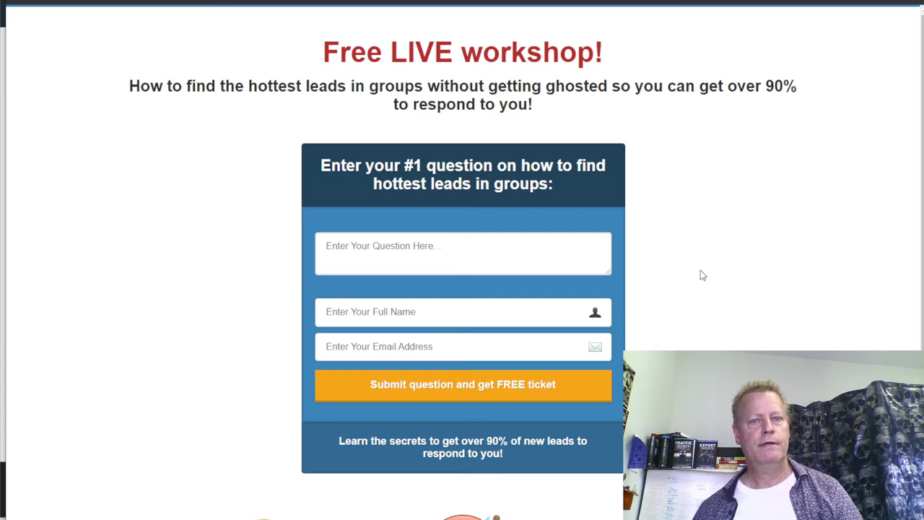
- Submit the optin form with question 'here's my question', a test name and test e-mail
click(453, 254)
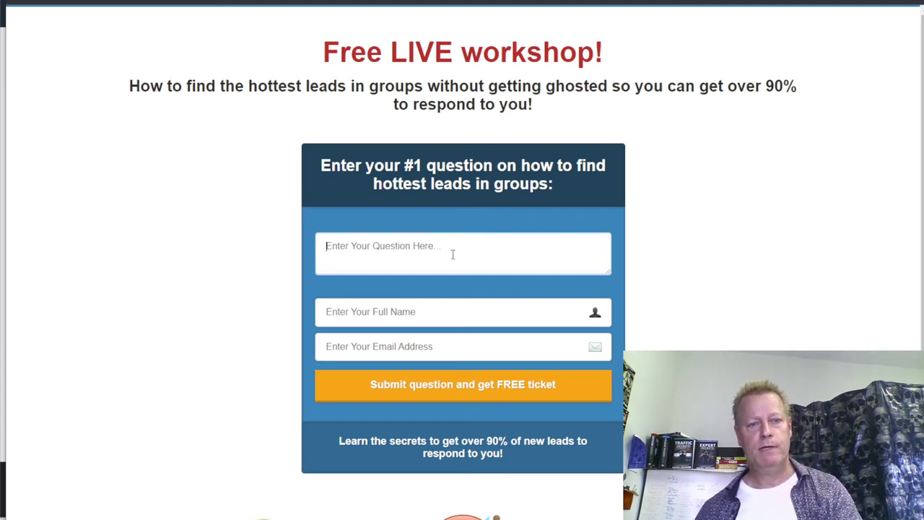
text(here's my )
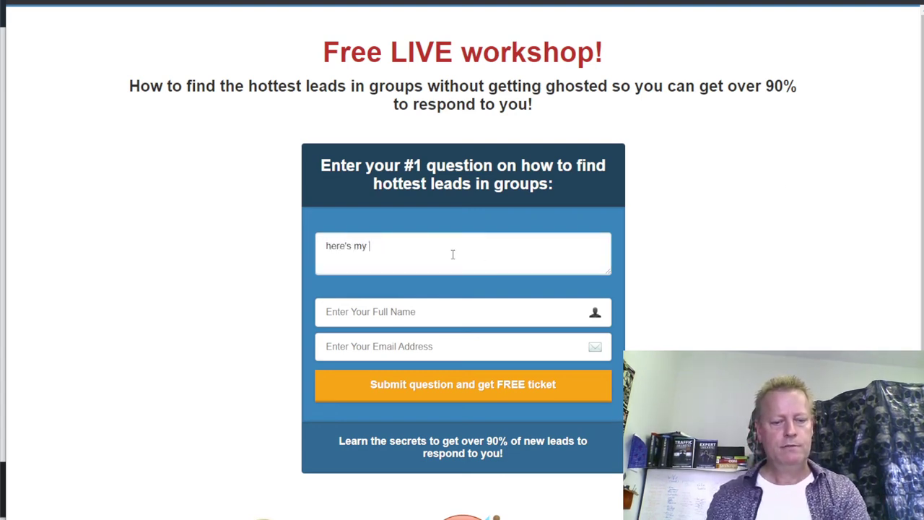
text(question)
click(438, 318)
text(jsg test)
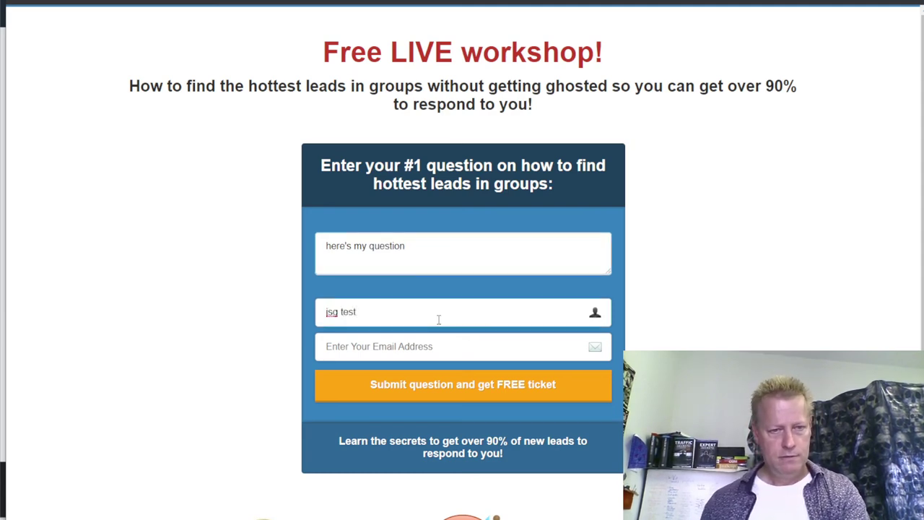
click(413, 339)
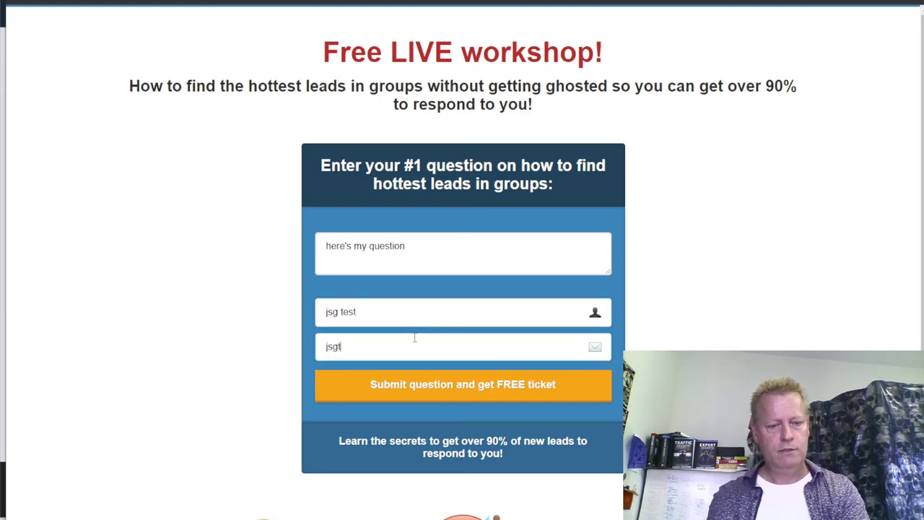
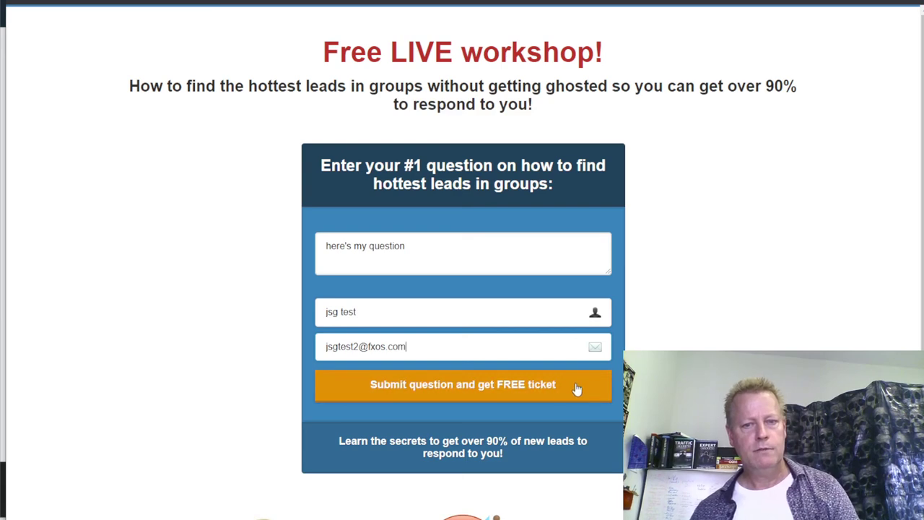
click(519, 377)
click(487, 406)
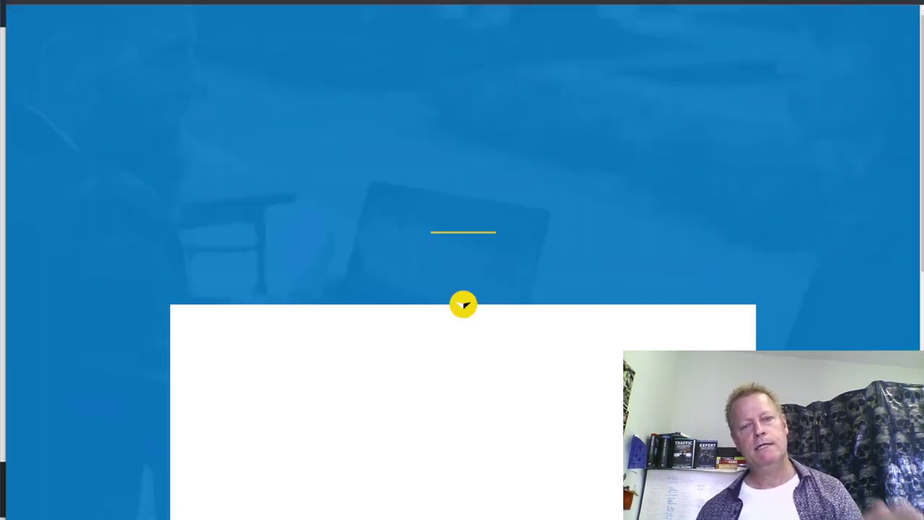
scroll(613, 330, down, 3)
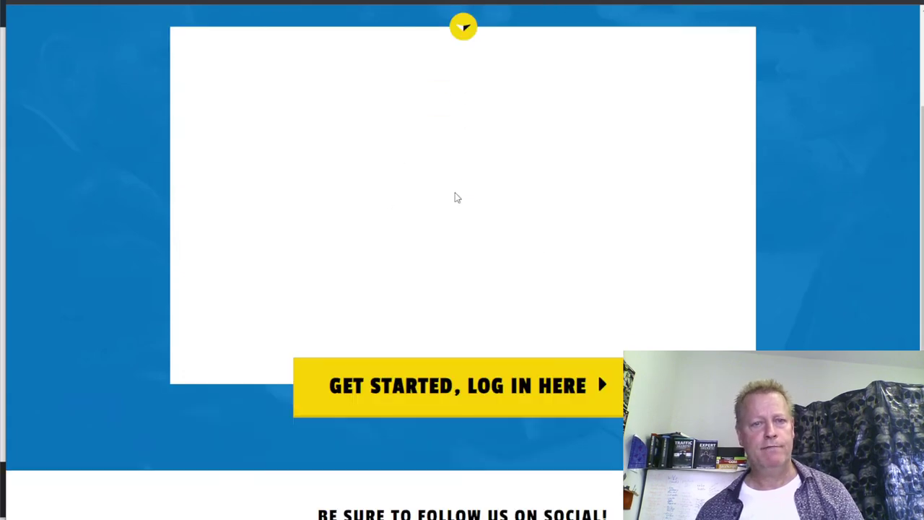
- Close the incognito window showing the ticket-on-the-way thank-you page
scroll(474, 241, up, 3)
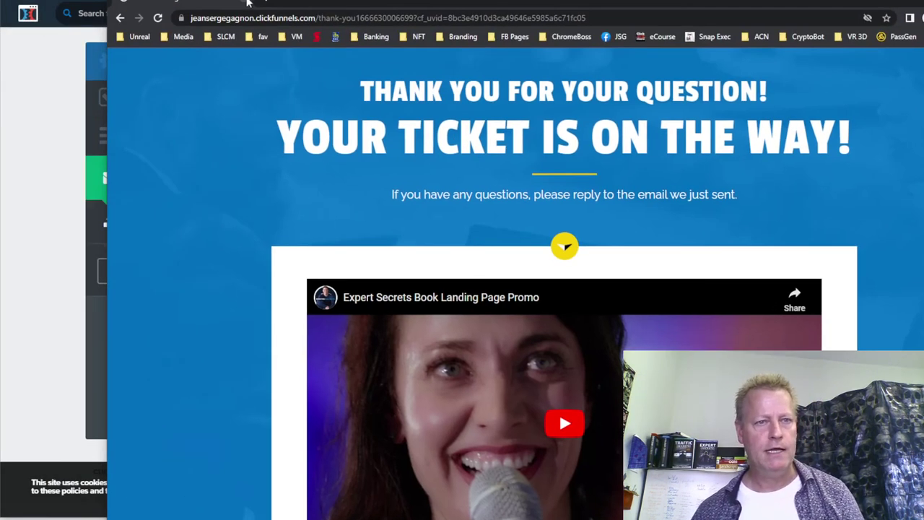
click(248, 3)
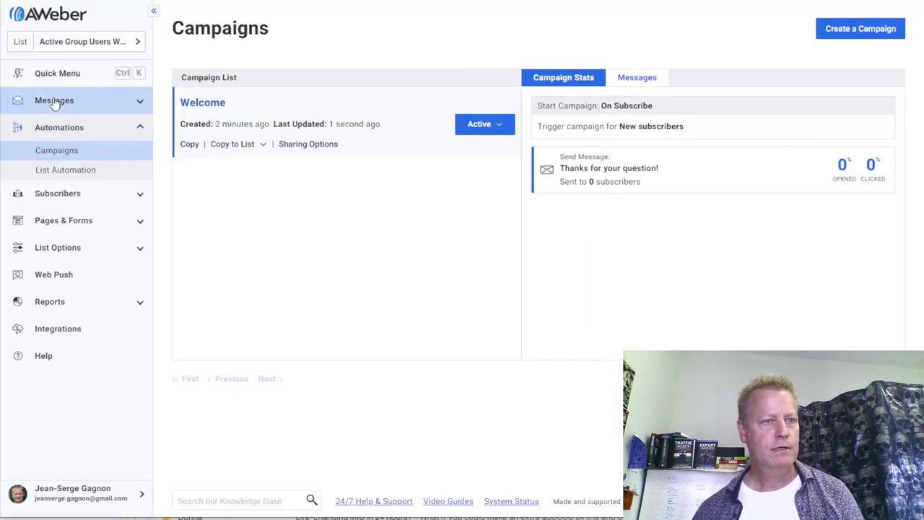
click(68, 199)
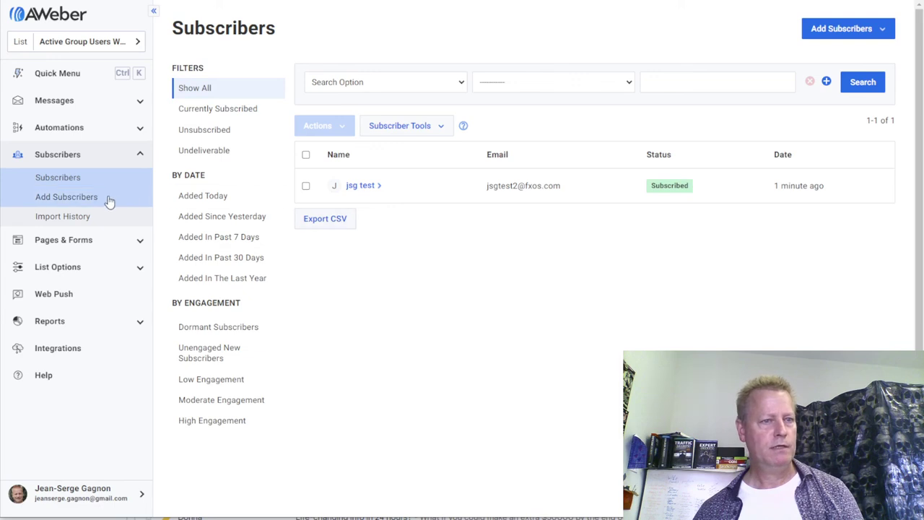
click(79, 137)
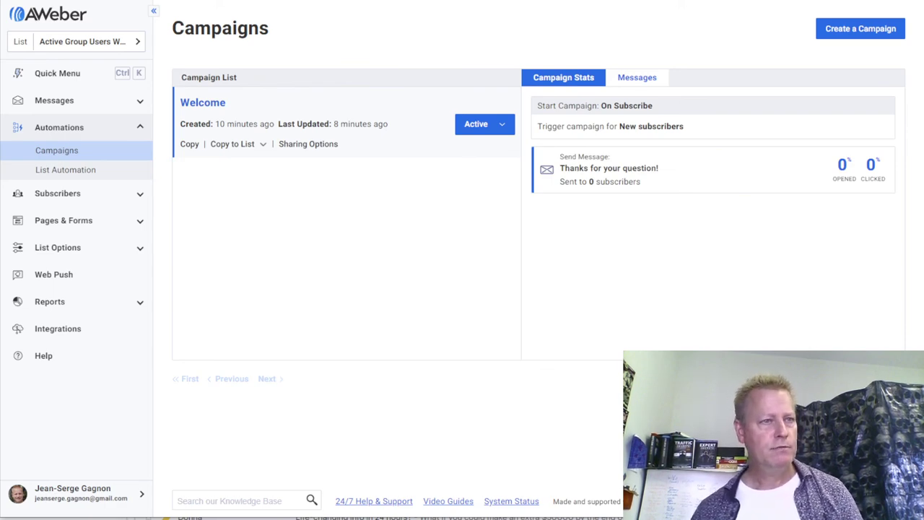
key(ctrl+Tab)
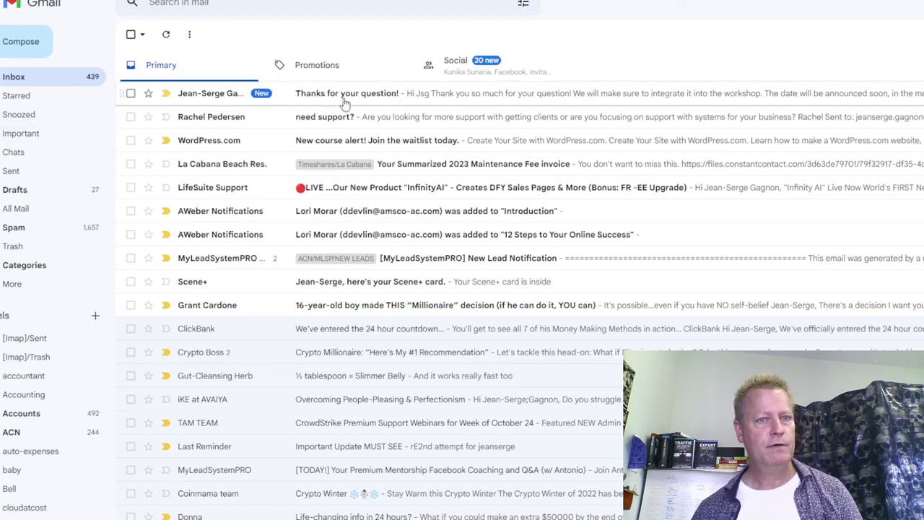
click(347, 97)
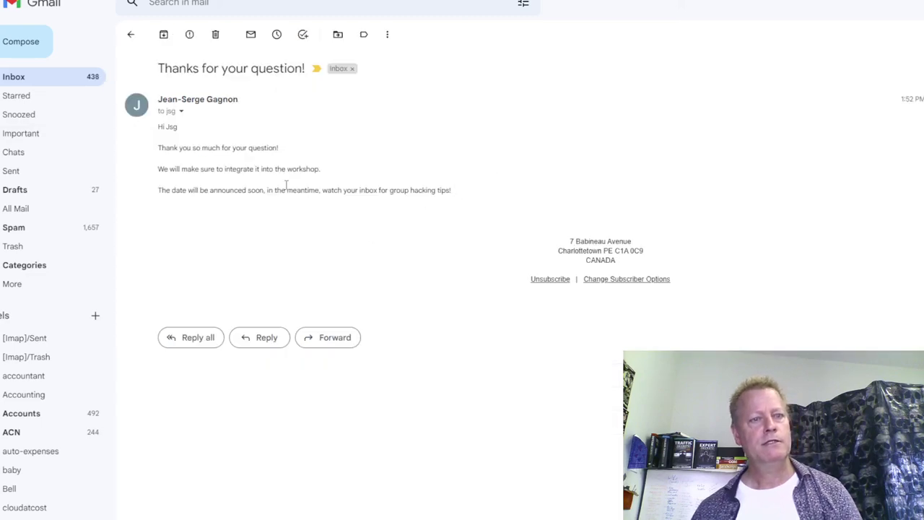
drag(162, 148, 457, 205)
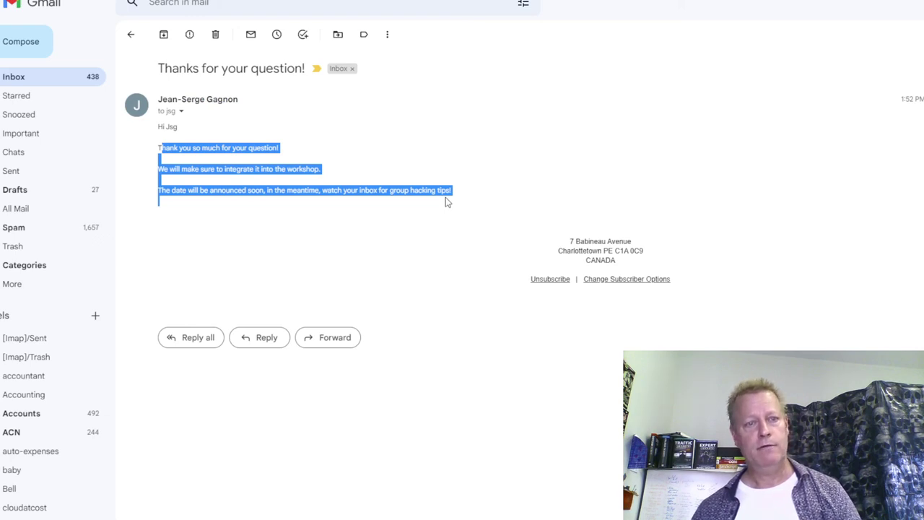
click(446, 202)
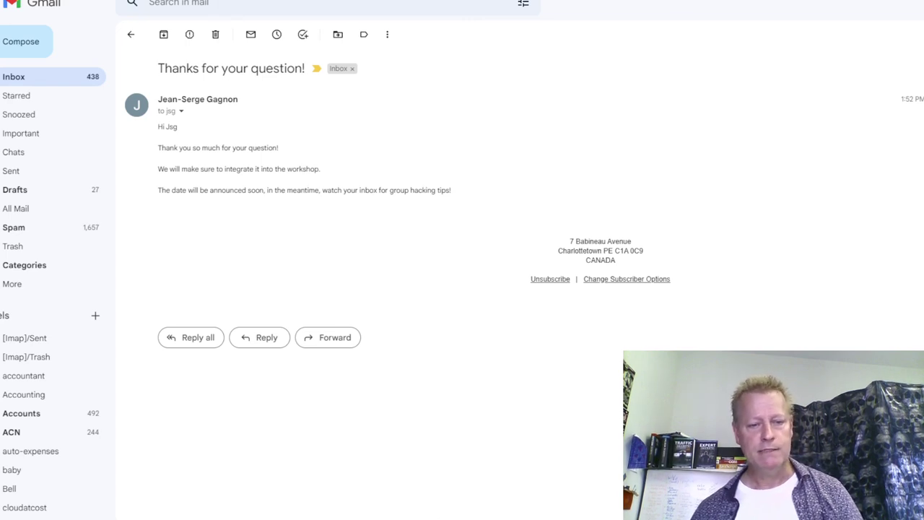
mouse_move(447, 510)
click(381, 497)
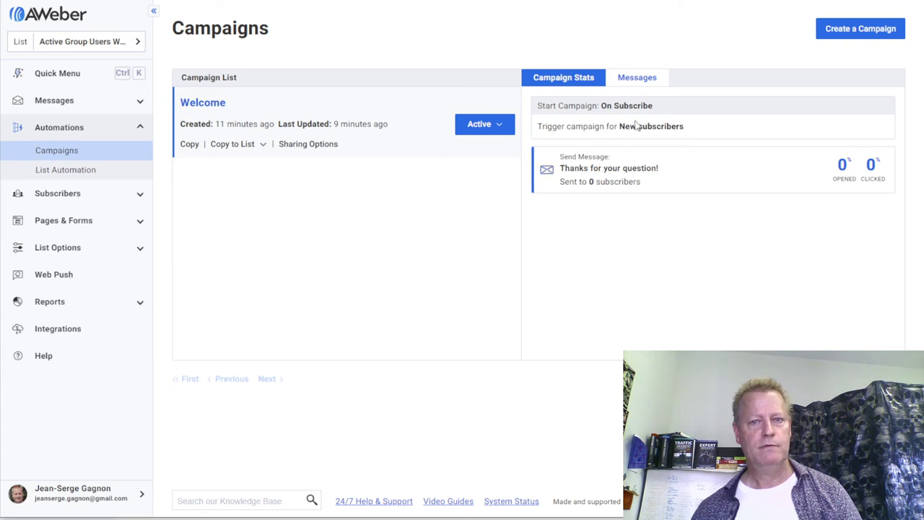
click(640, 81)
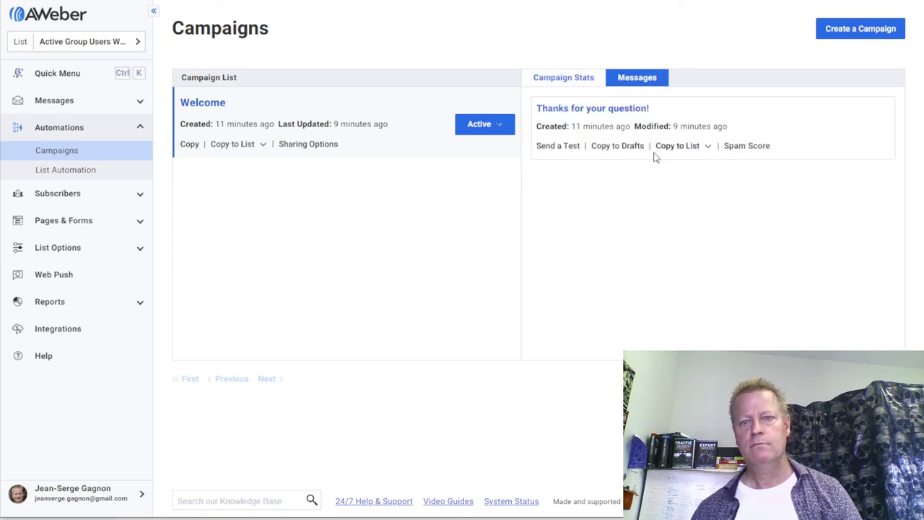
click(591, 81)
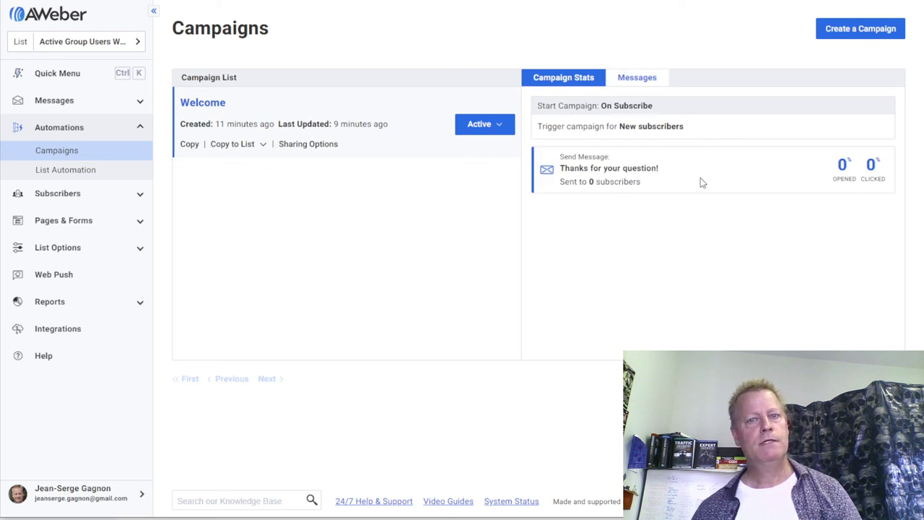